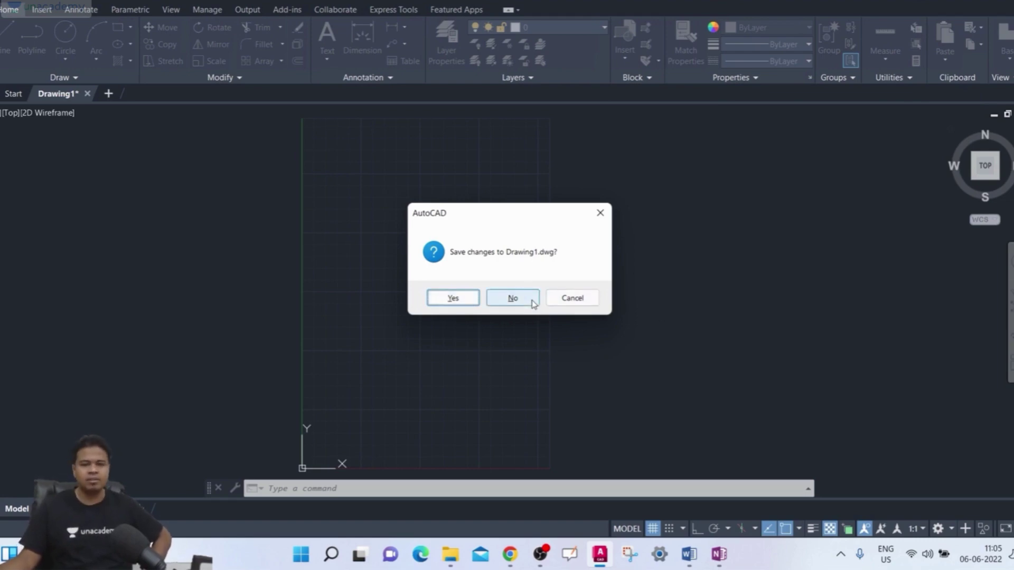
Cancel closing the unsaved drawing and draw a horizontal rectangle in the upper part of the grid area
click(584, 297)
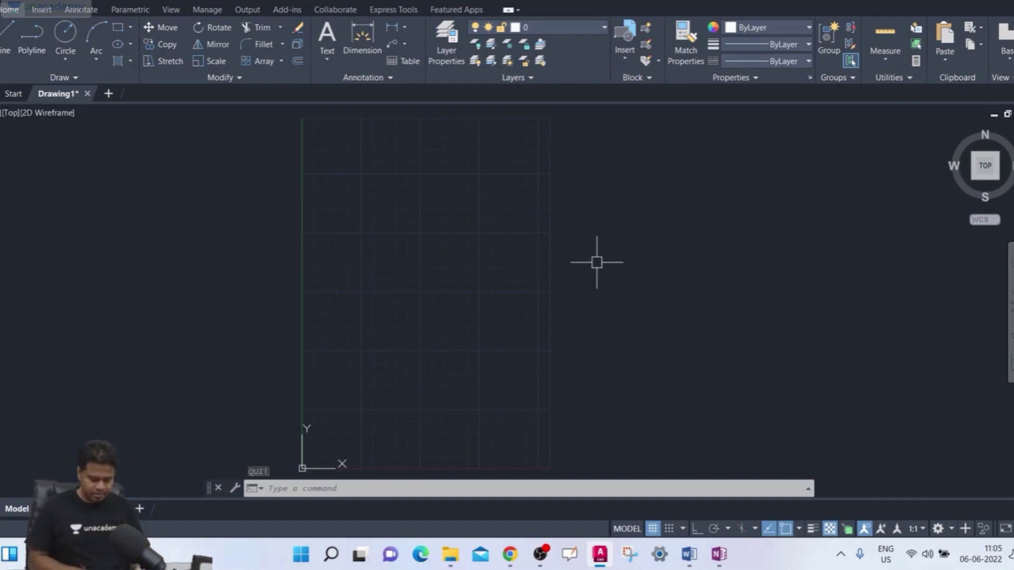
text(rec)
key(Return)
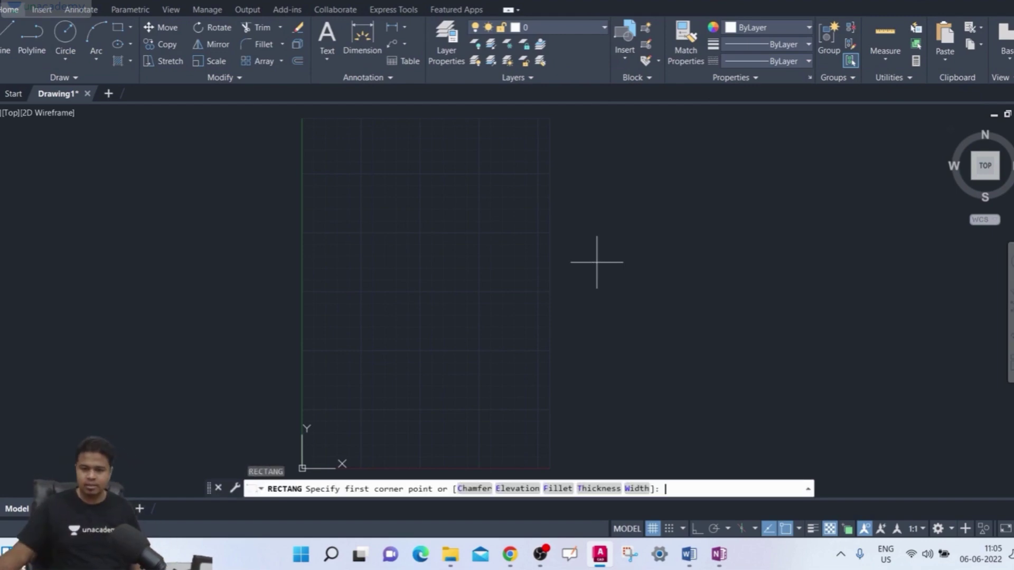
click(350, 154)
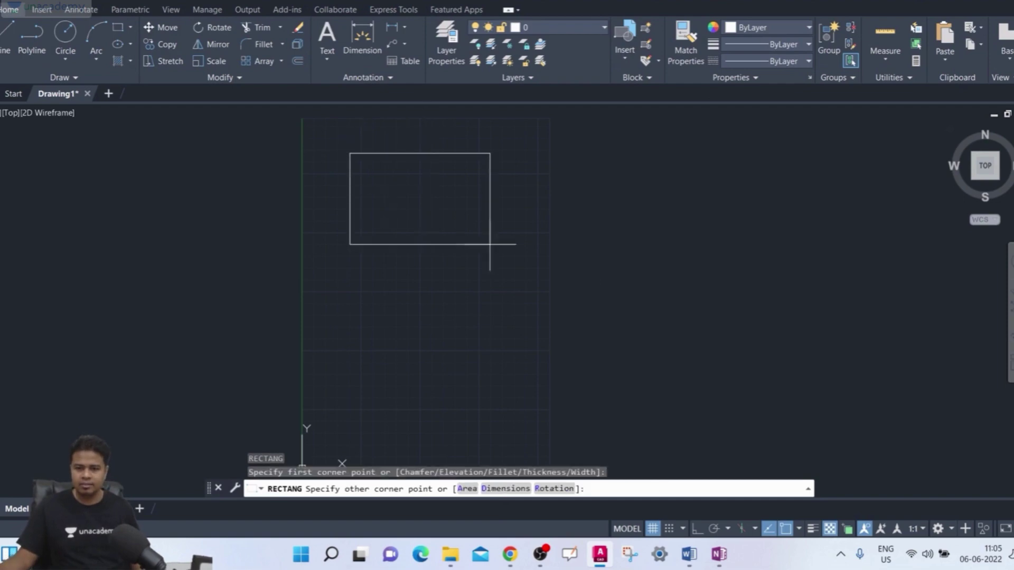
click(508, 245)
Draw a circle by center and radius just below the left part of the rectangle
text(c)
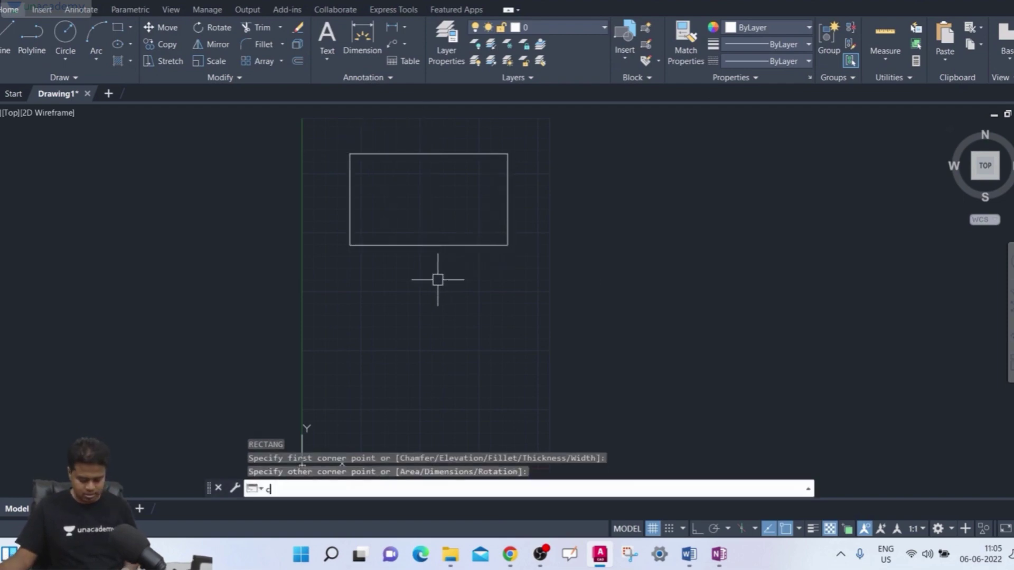
key(Return)
click(381, 307)
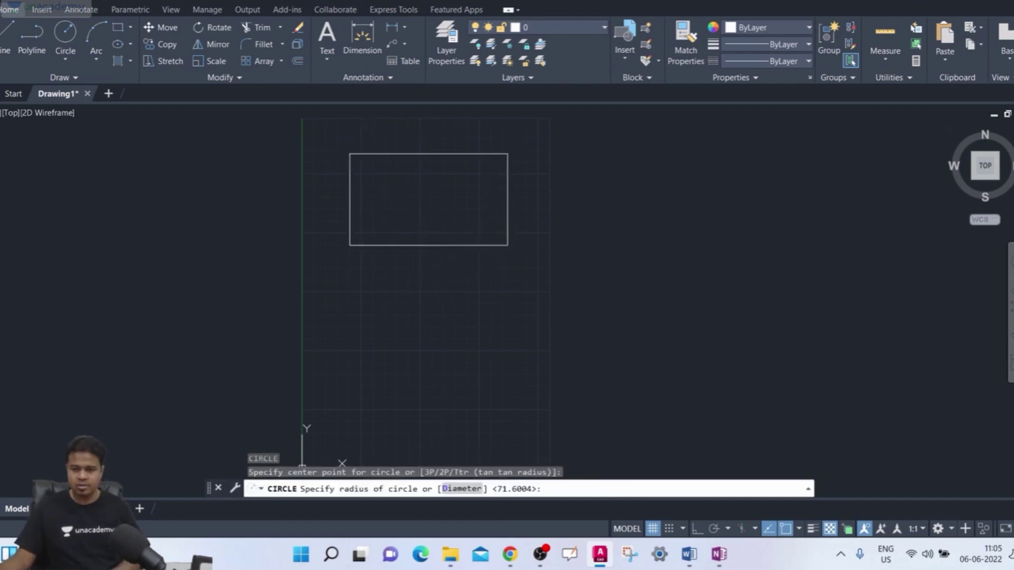
click(414, 328)
middle_drag(511, 312, 371, 315)
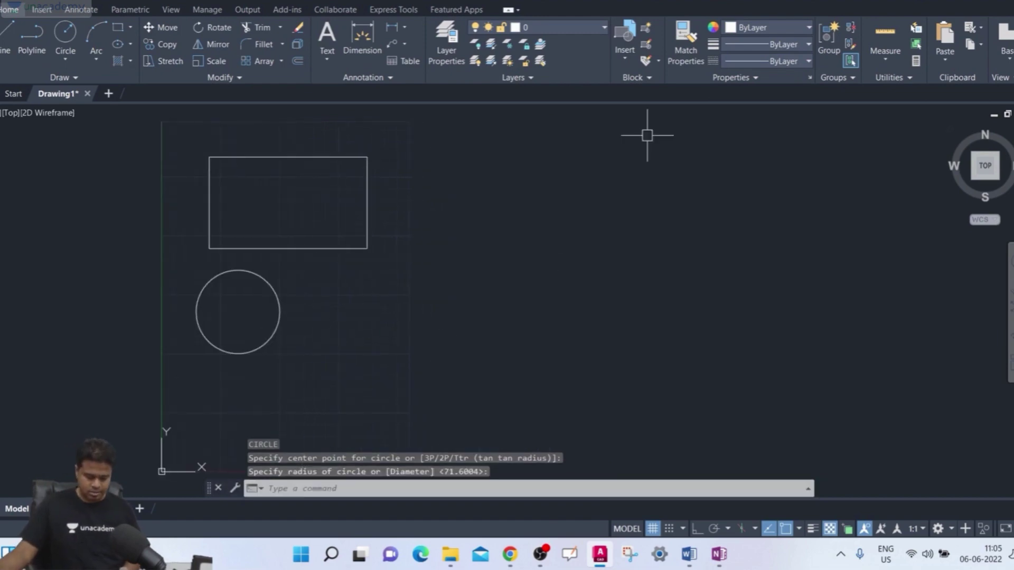
Draw a 3-Point arc in the empty area to the right of the circle, curving upward
text(a)
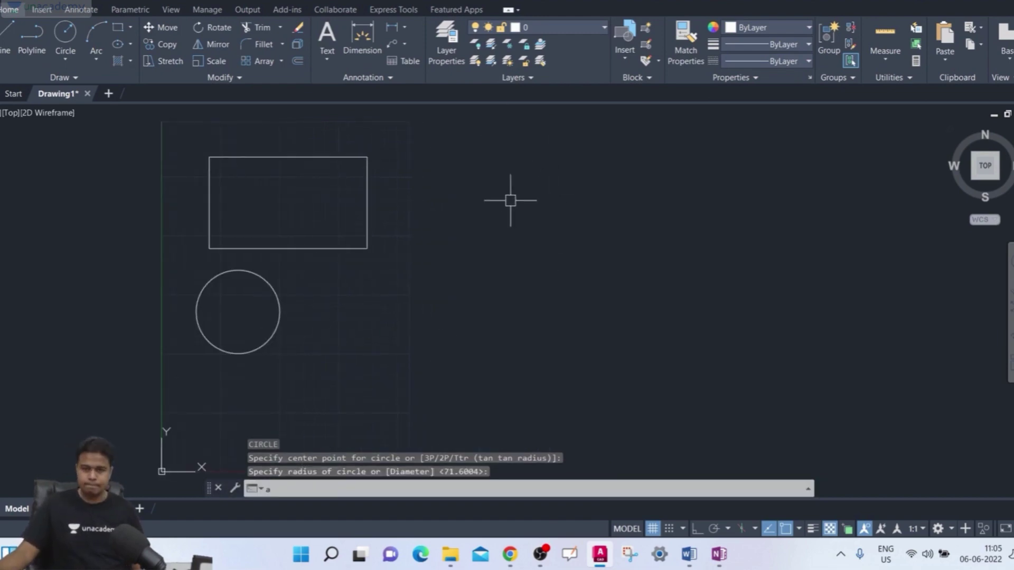
key(Escape)
click(96, 60)
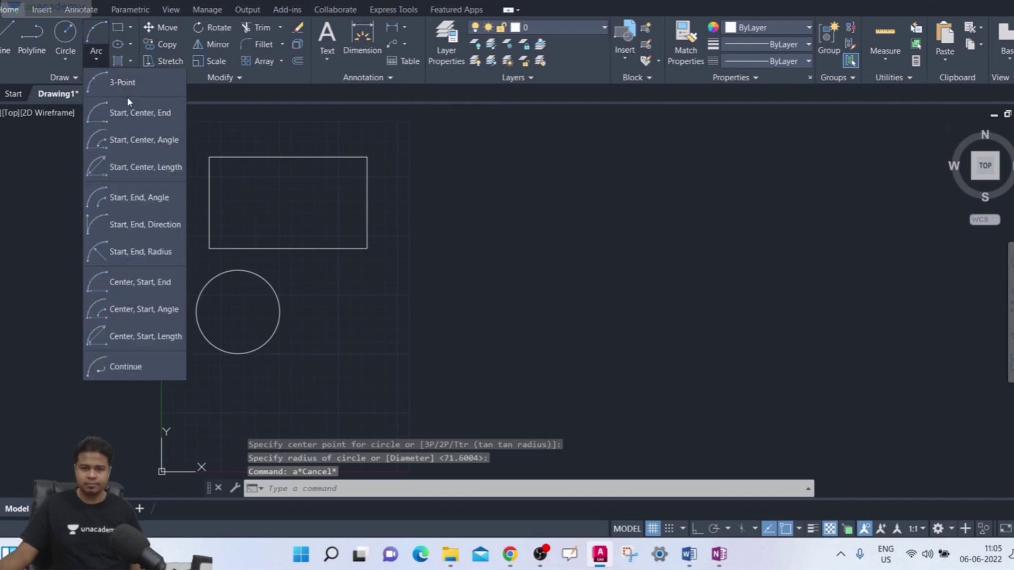
click(125, 82)
click(468, 407)
click(527, 318)
click(652, 316)
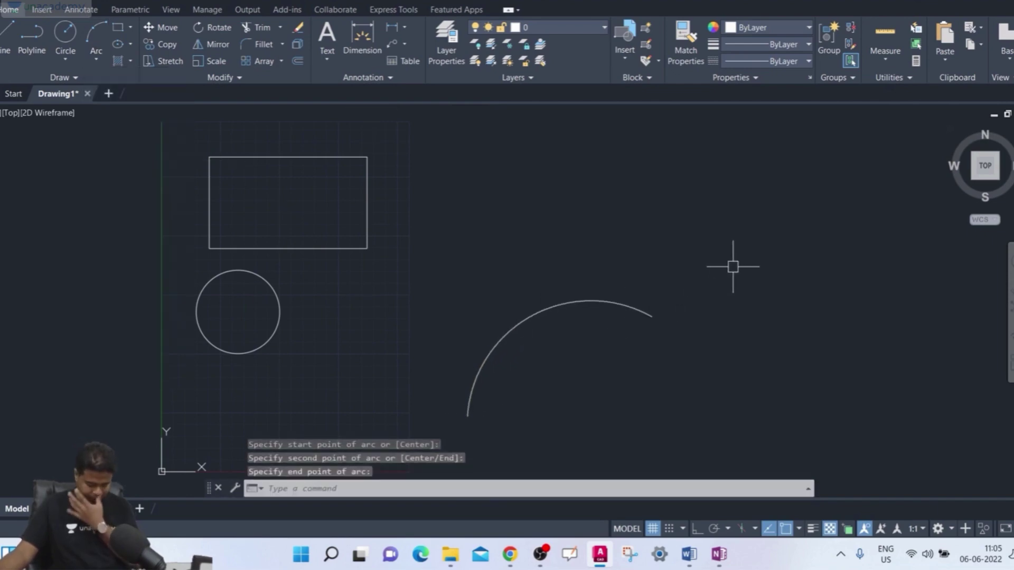
Draw a closed polygonal revision cloud from five points above the arc
text(REVCLOUD)
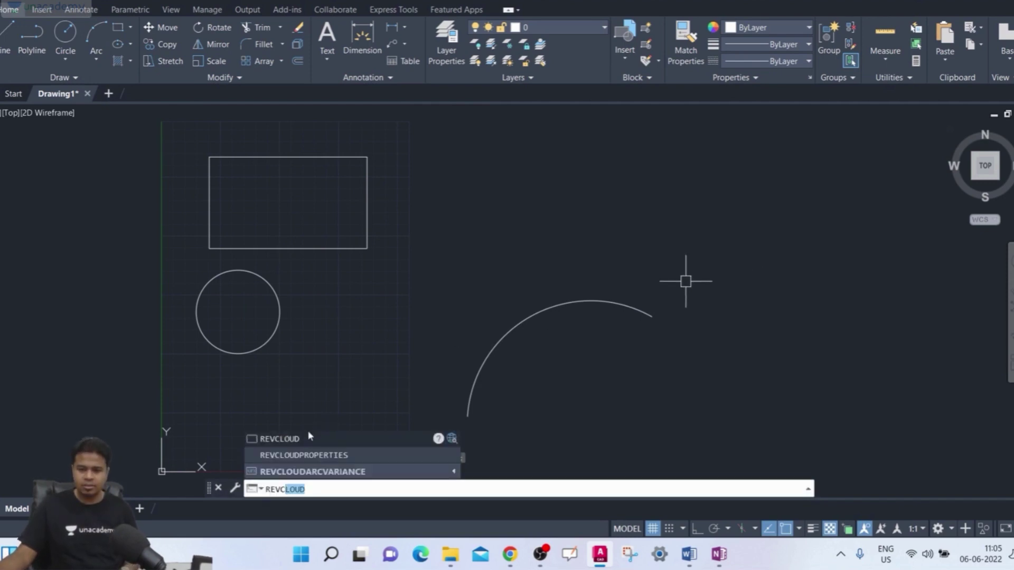
key(Return)
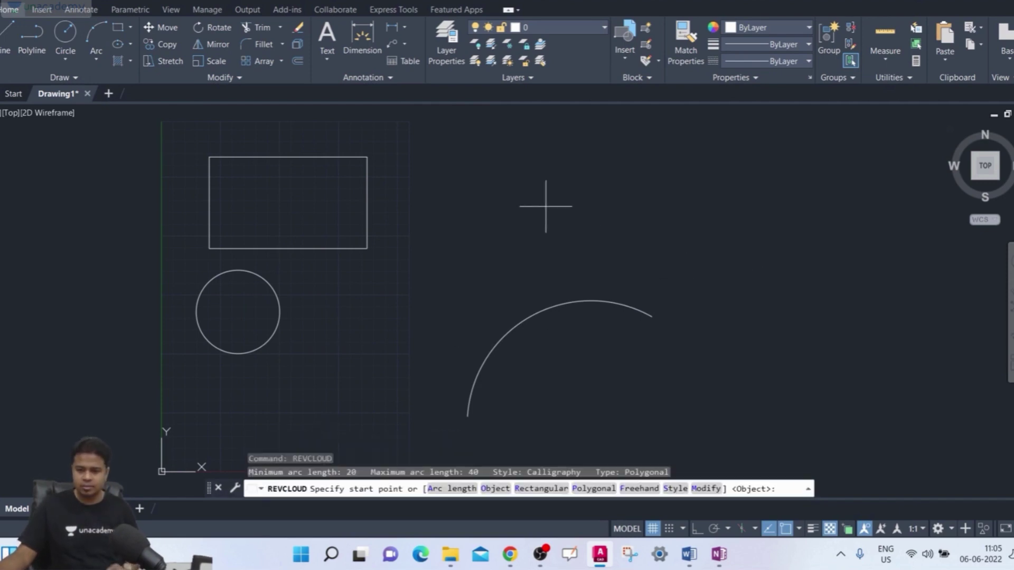
click(520, 193)
click(736, 171)
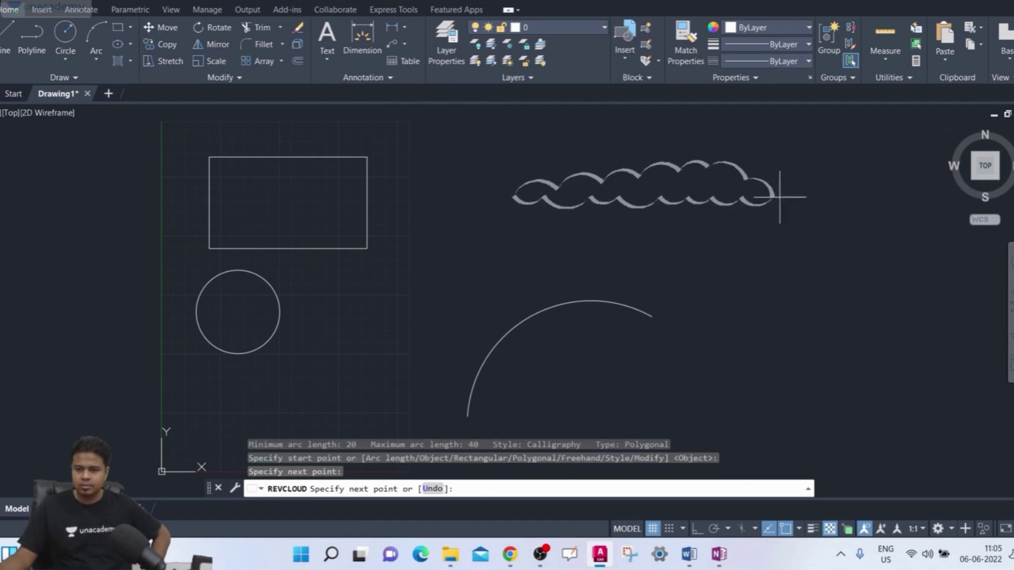
click(818, 267)
click(660, 267)
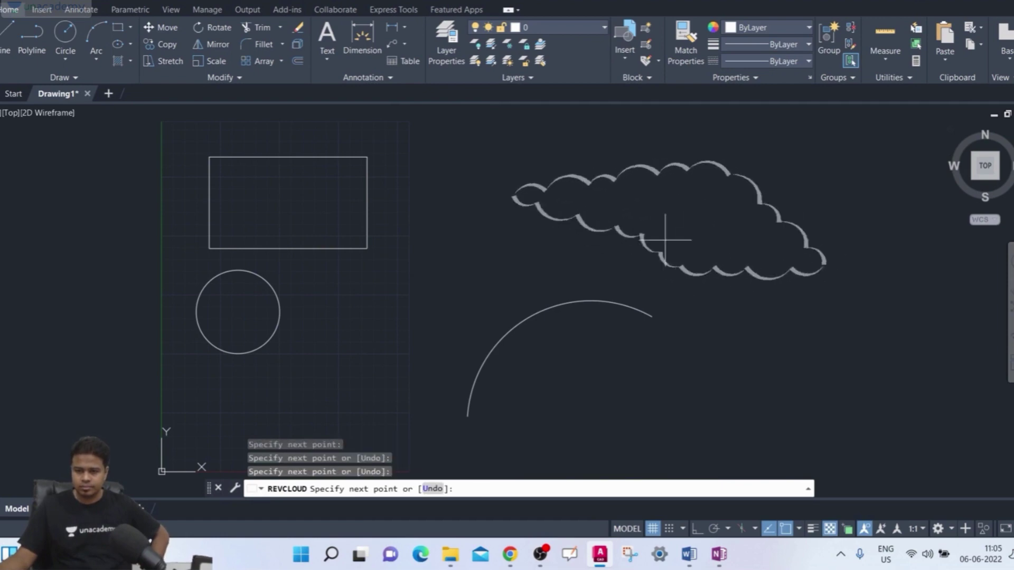
click(568, 254)
key(Return)
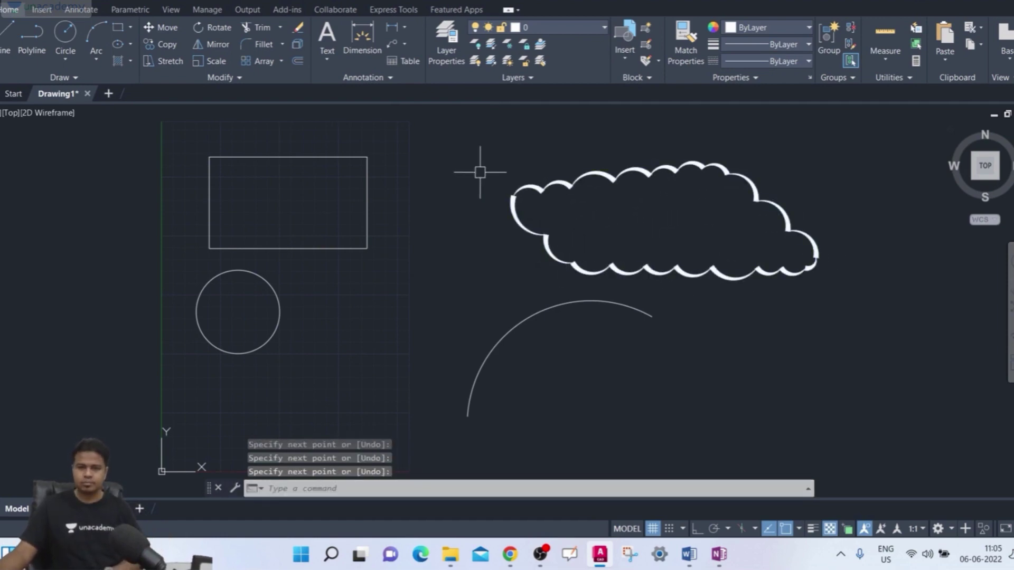
Draw a zigzag of four connected line segments to the lower right of the arc
middle_drag(480, 167, 442, 159)
mouse_move(297, 140)
middle_down()
mouse_move(271, 143)
mouse_move(254, 109)
middle_up()
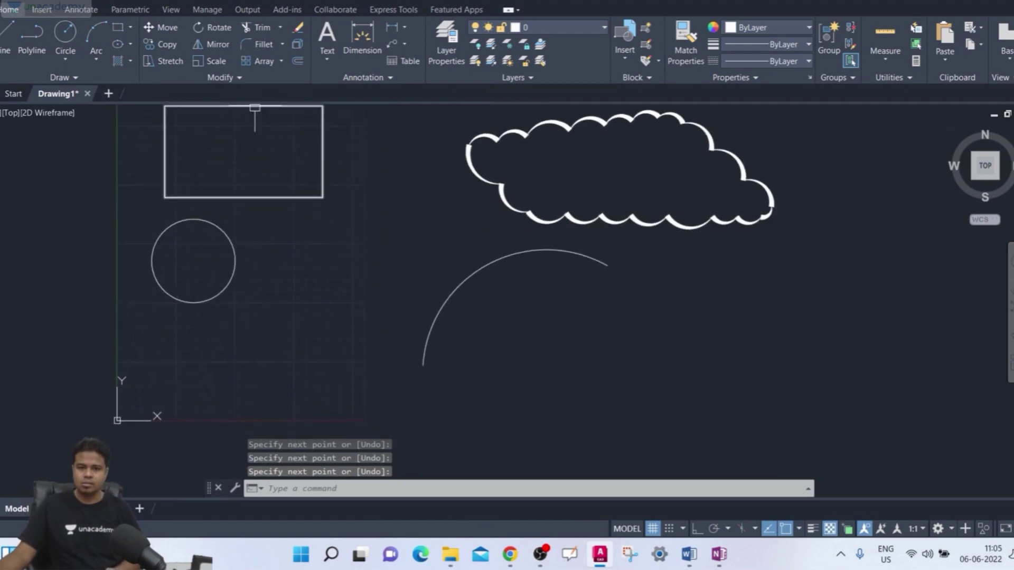
key(l)
key(Return)
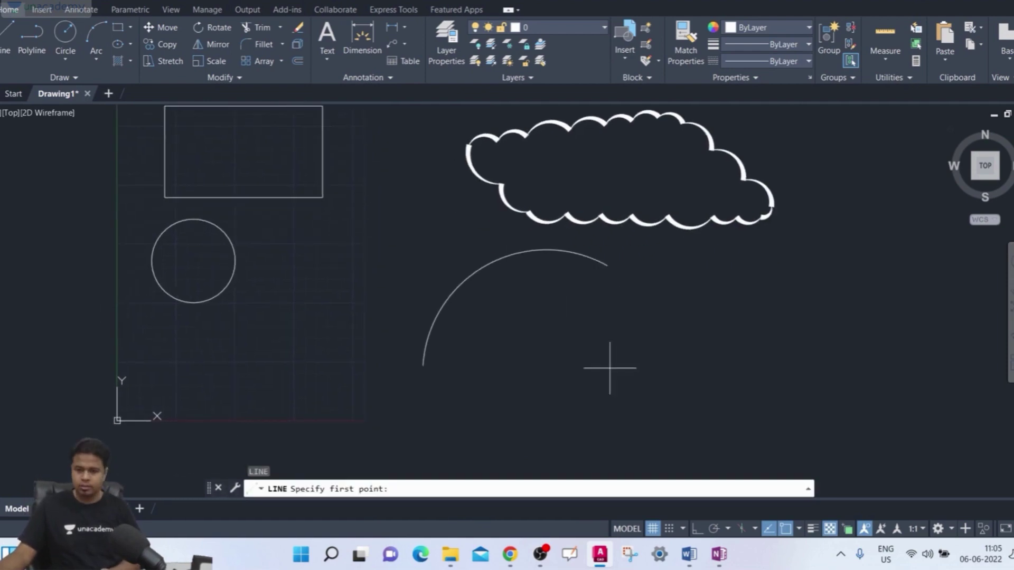
click(568, 378)
click(671, 323)
click(735, 374)
click(779, 319)
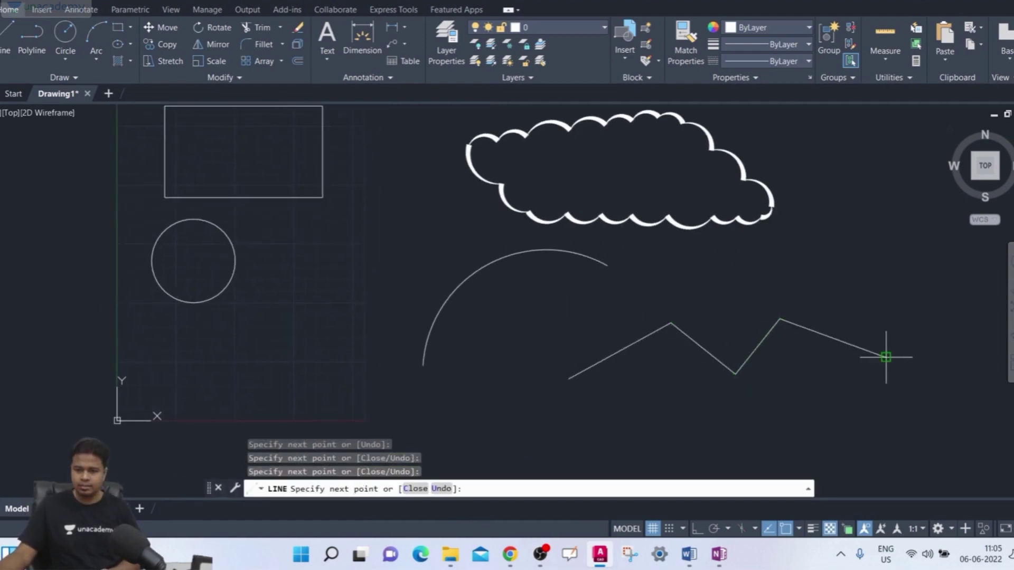
click(885, 358)
key(Return)
Select the circle and move it by its center grip to below the rectangle's lower-right corner
middle_drag(687, 271, 697, 288)
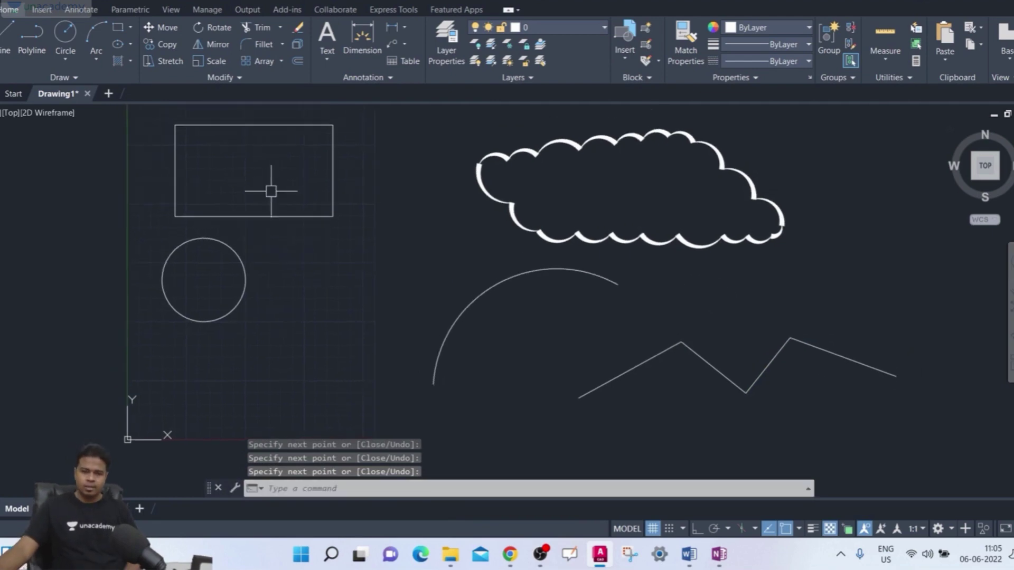
middle_drag(271, 188, 288, 197)
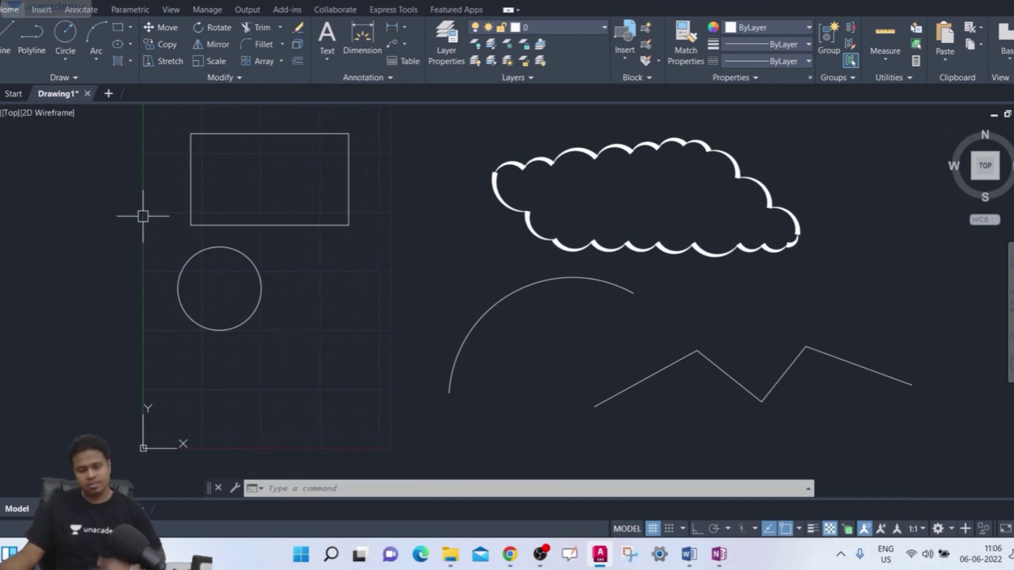
click(261, 284)
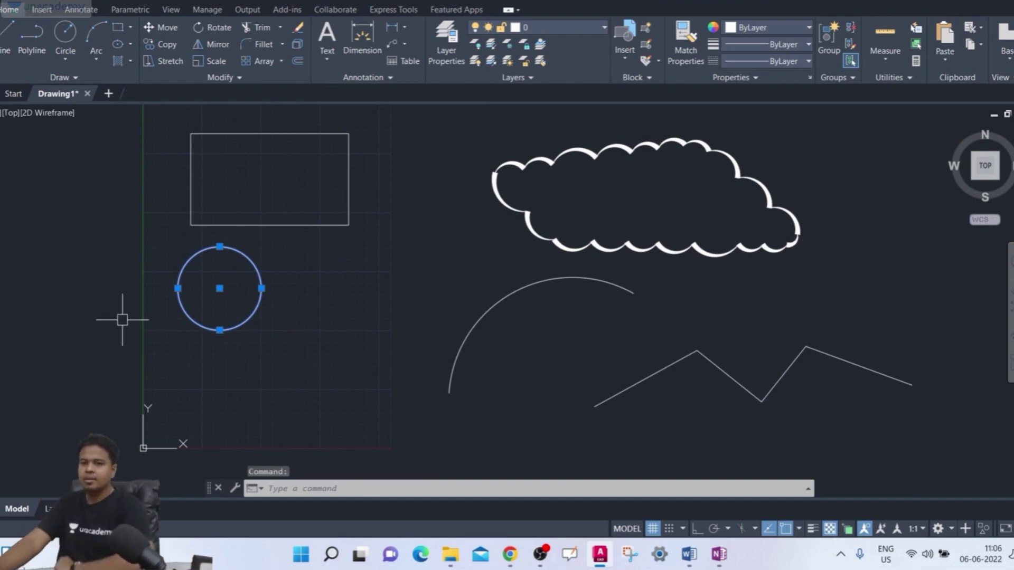
click(222, 283)
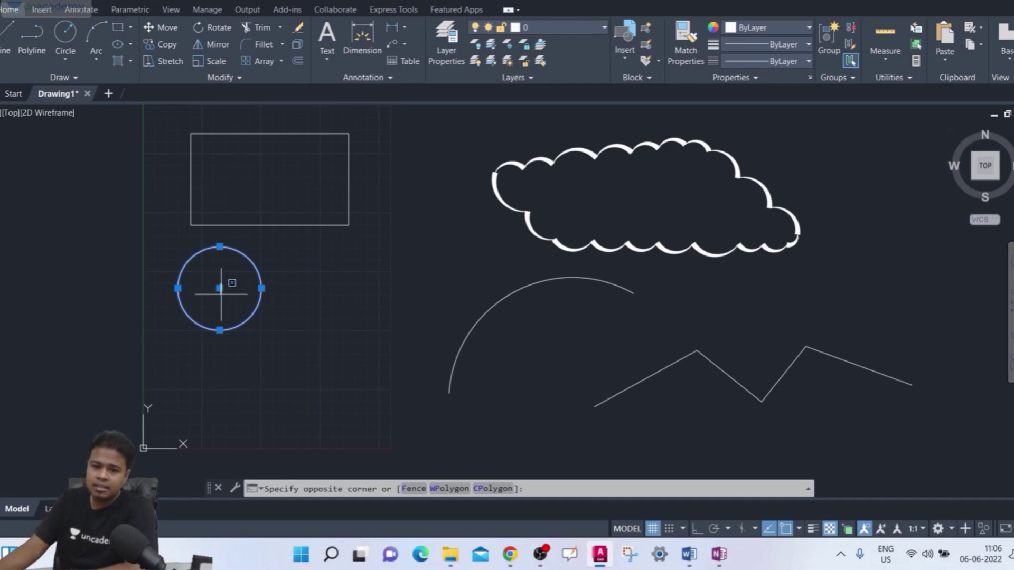
click(219, 293)
click(219, 288)
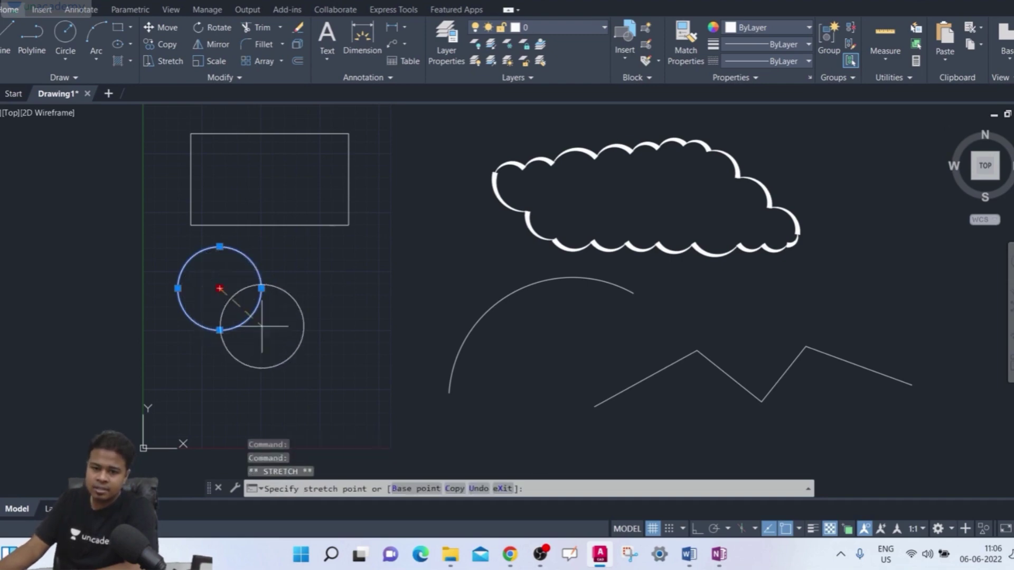
click(369, 283)
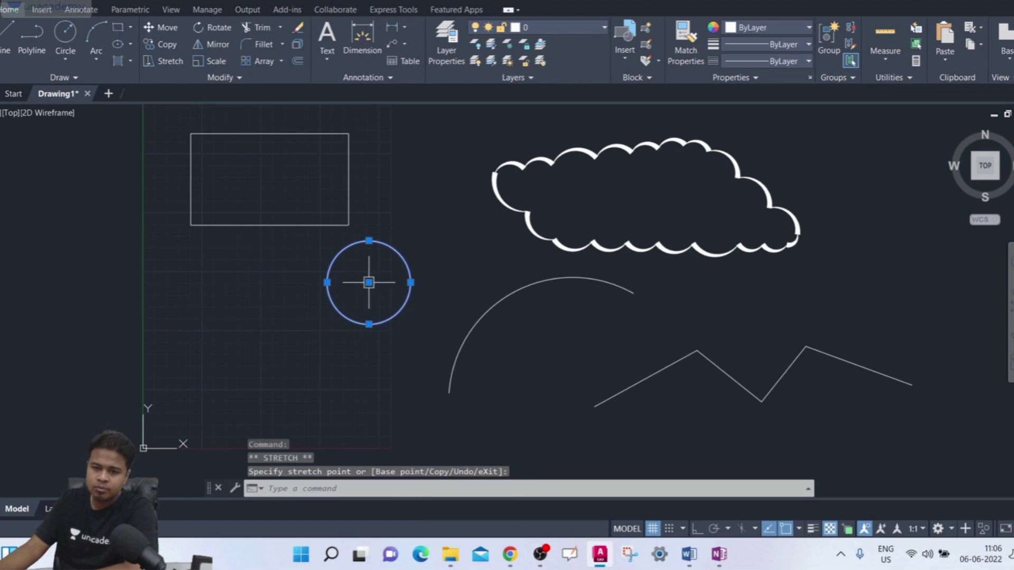
Reposition the circle several times by its center grip, ending just below the rectangle's lower-right corner
click(369, 283)
click(167, 367)
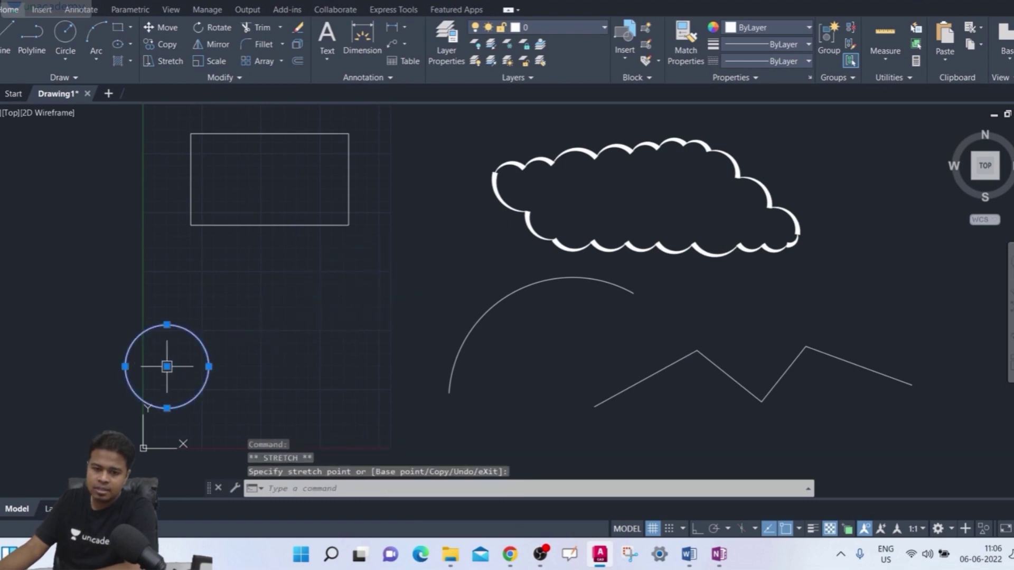
click(167, 367)
click(344, 280)
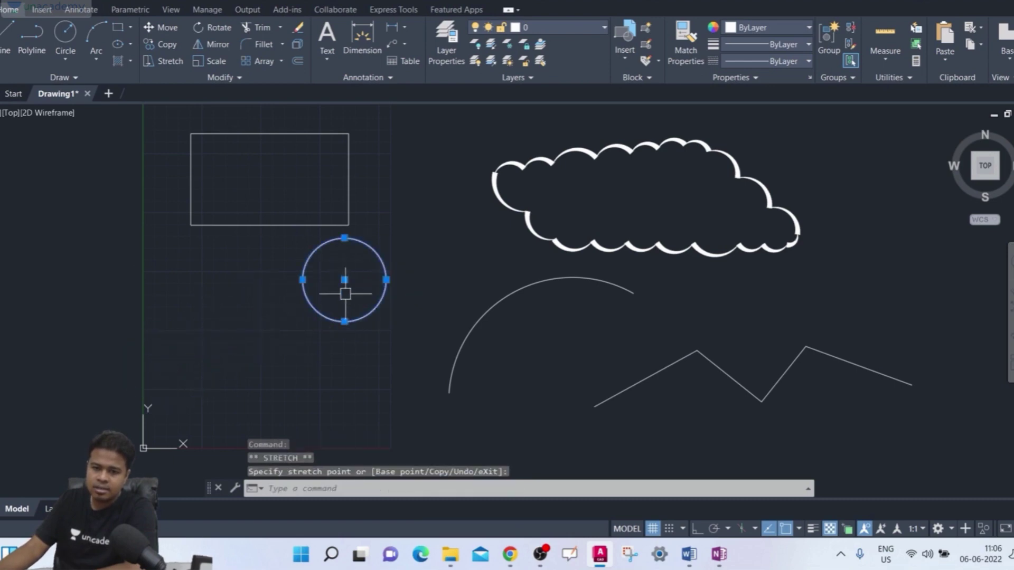
click(344, 280)
click(345, 366)
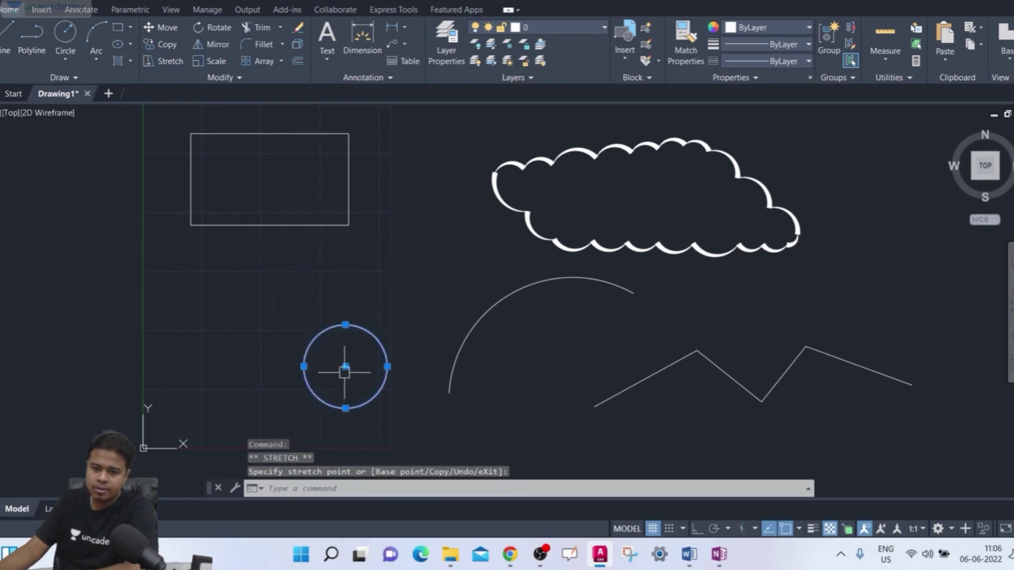
click(345, 367)
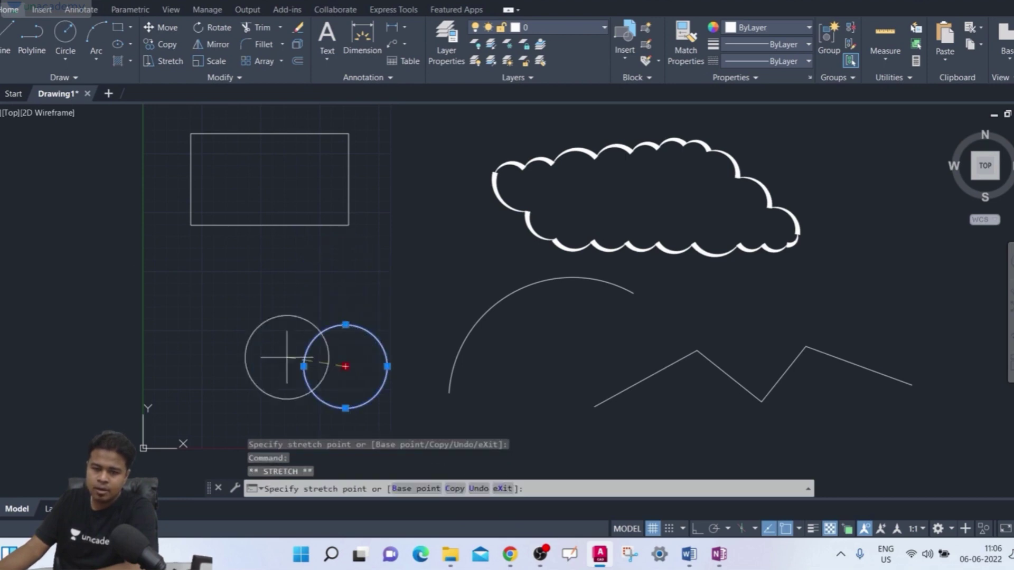
click(145, 307)
click(144, 307)
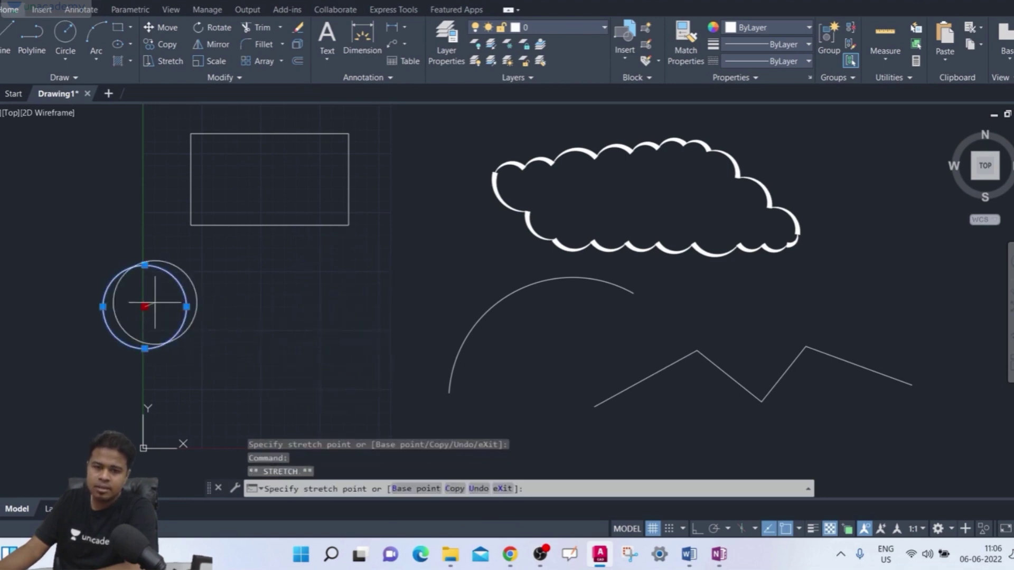
click(339, 291)
click(339, 291)
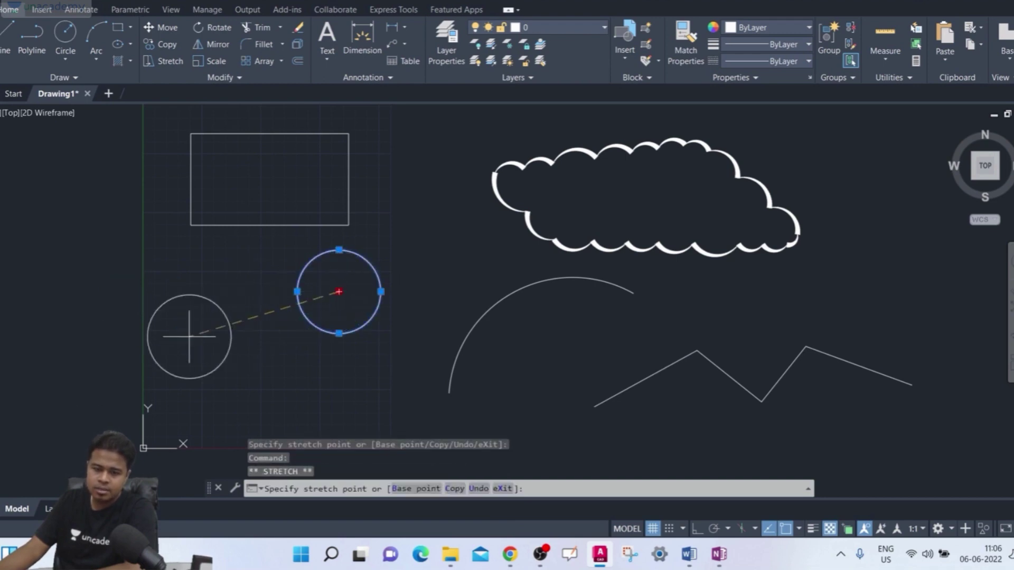
click(76, 365)
click(74, 361)
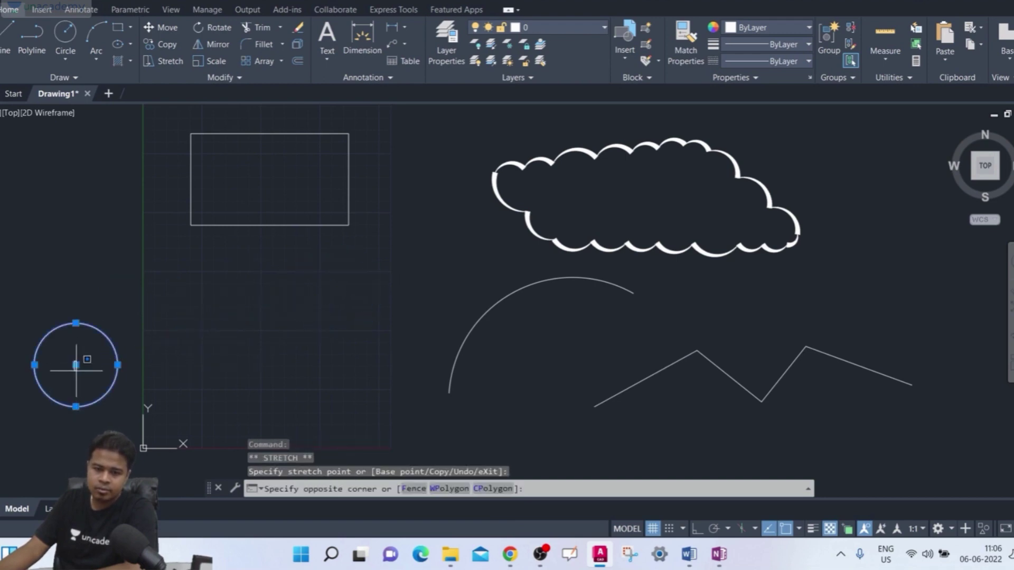
click(81, 362)
click(76, 364)
click(270, 380)
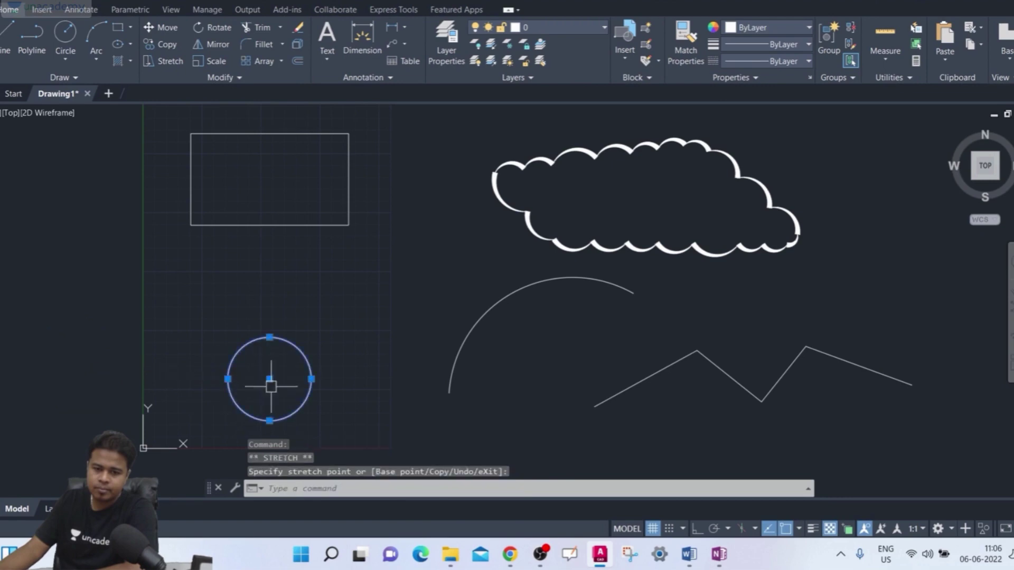
click(269, 379)
click(348, 294)
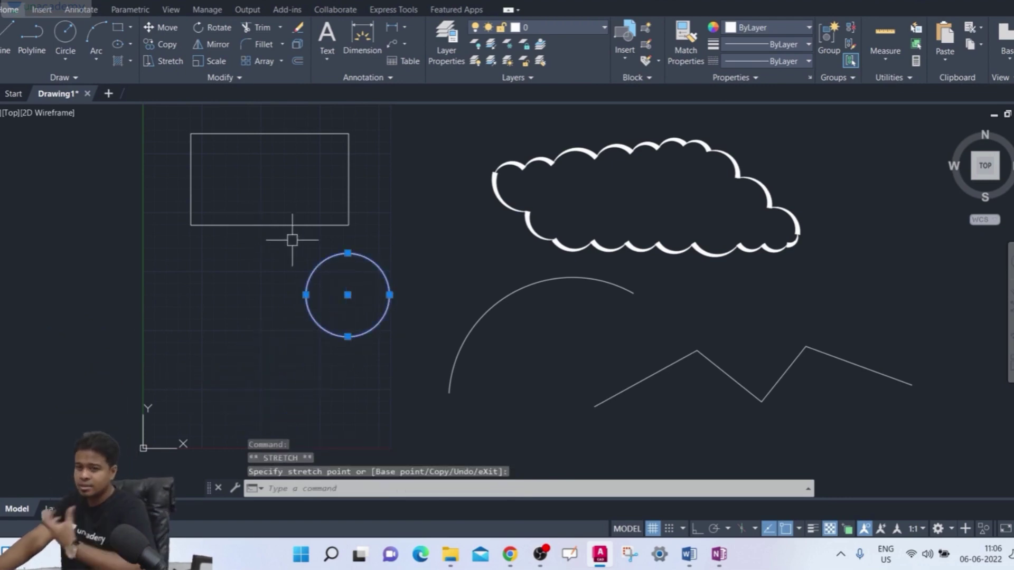
Resize the circle repeatedly by its quadrant grips, ending with it enlarged until it nearly reaches the revision cloud
click(389, 294)
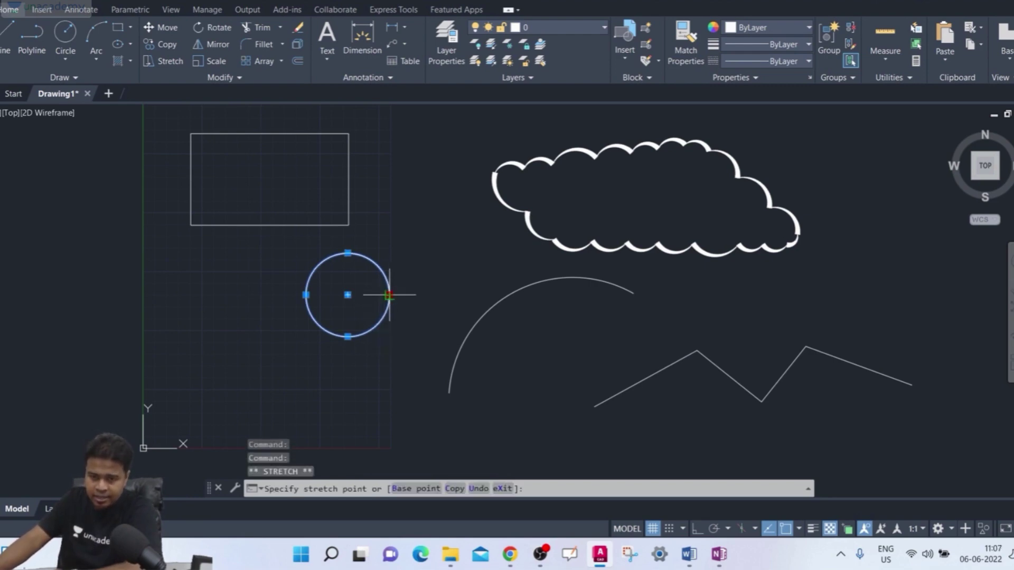
click(420, 309)
click(347, 368)
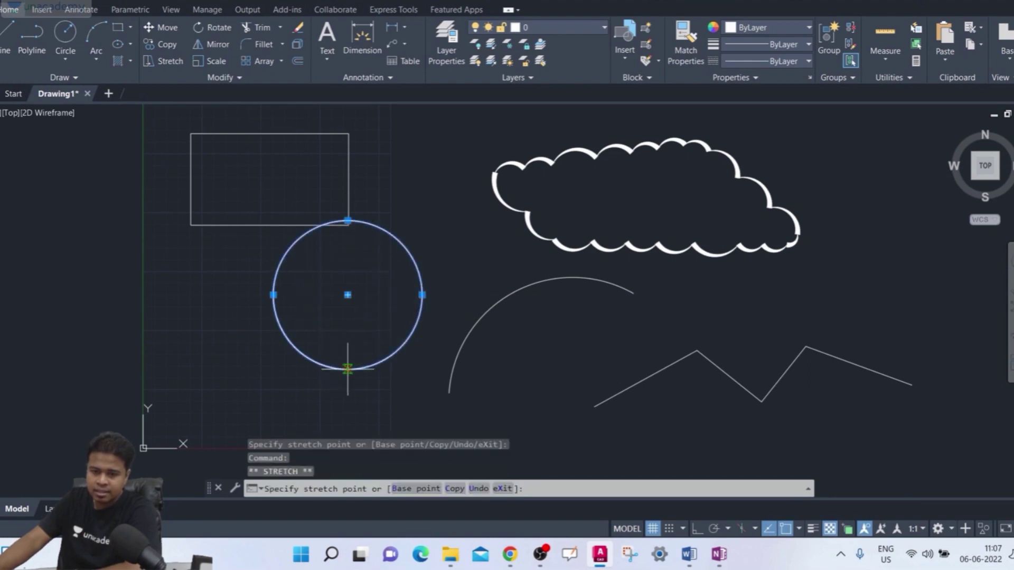
click(349, 343)
click(297, 295)
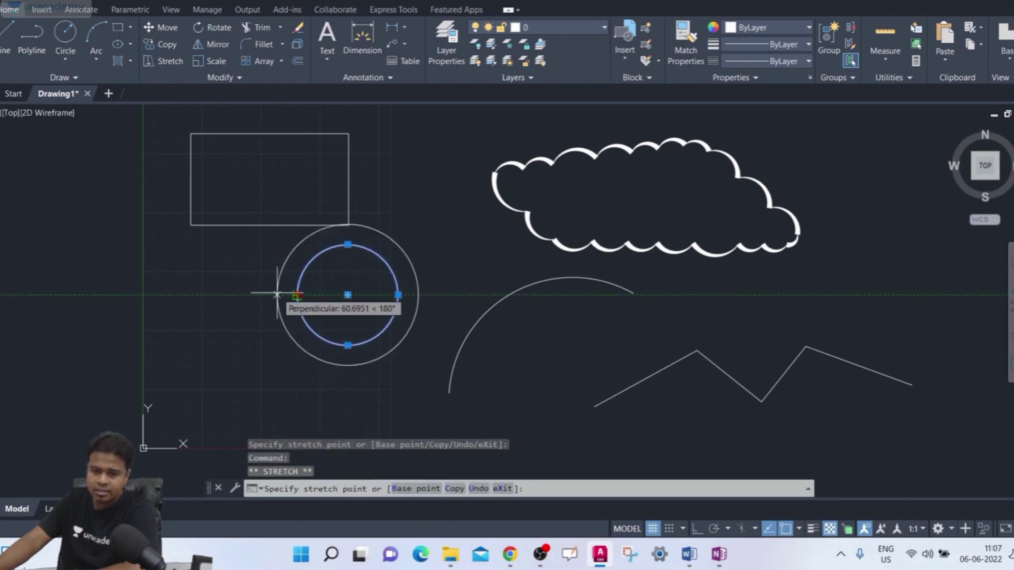
click(268, 295)
click(348, 374)
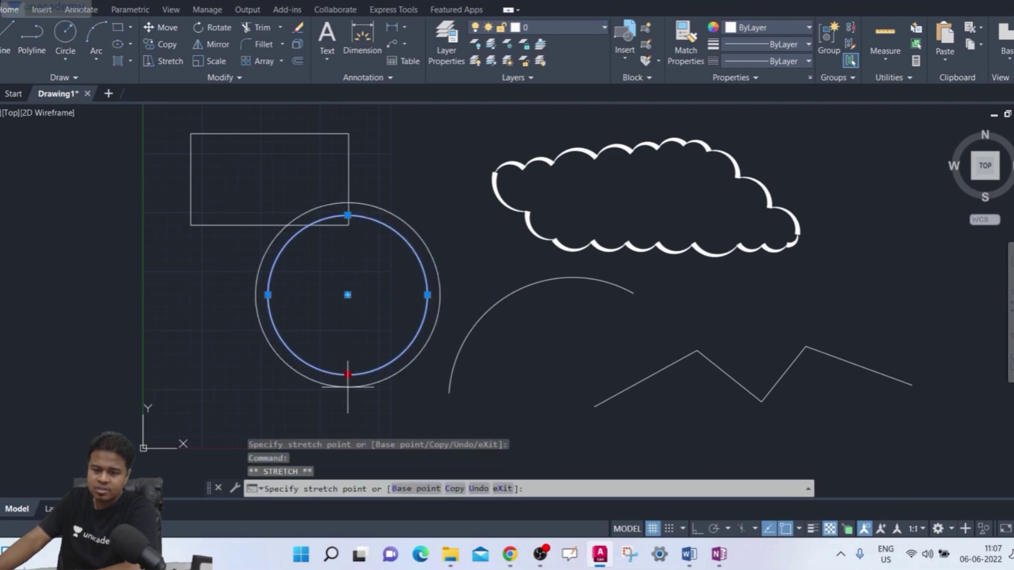
click(348, 411)
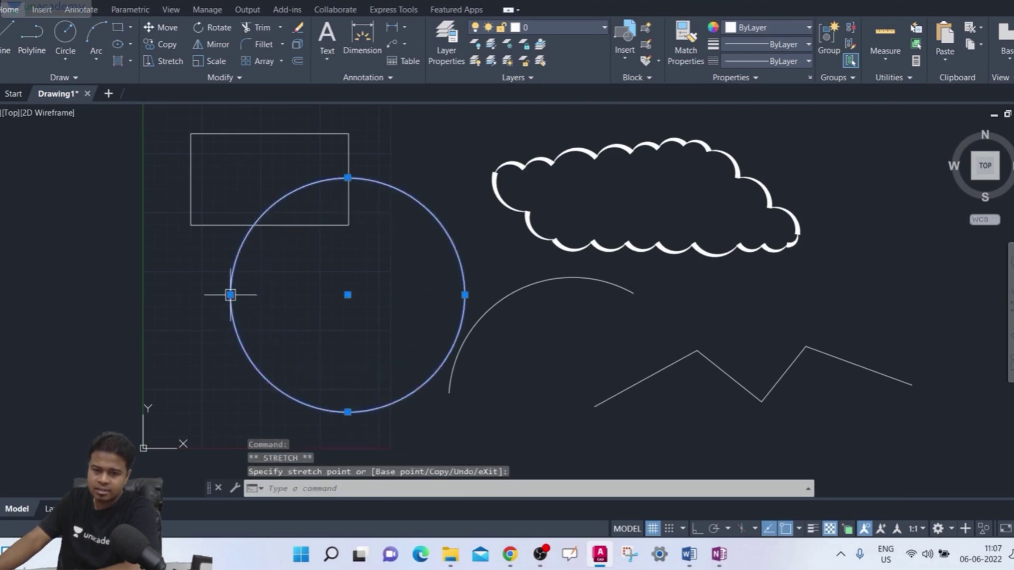
click(231, 295)
click(170, 295)
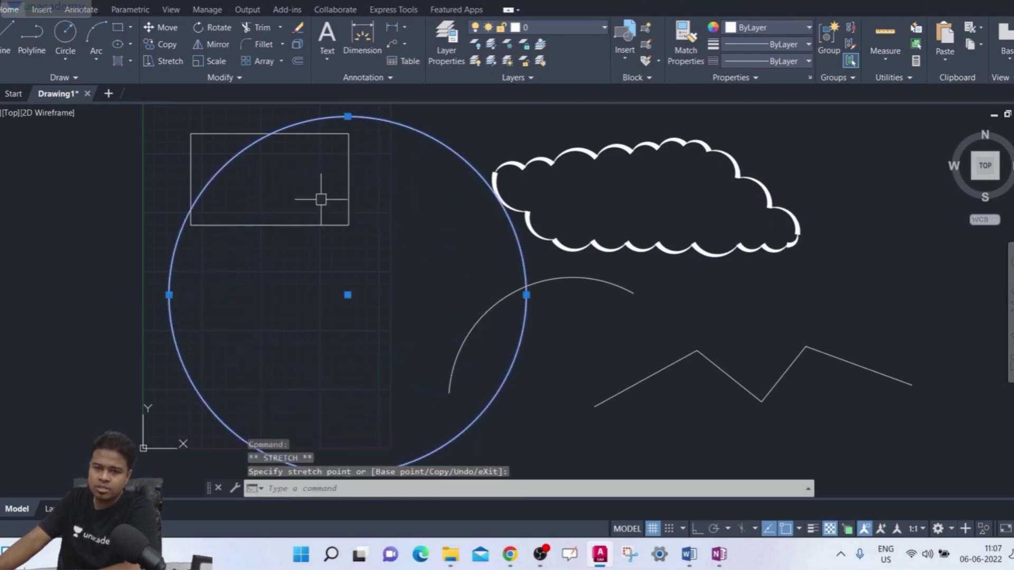
Shrink and enlarge the circle by its quadrant grips, ending with it overlapping the rectangle's lower-right corner
click(347, 116)
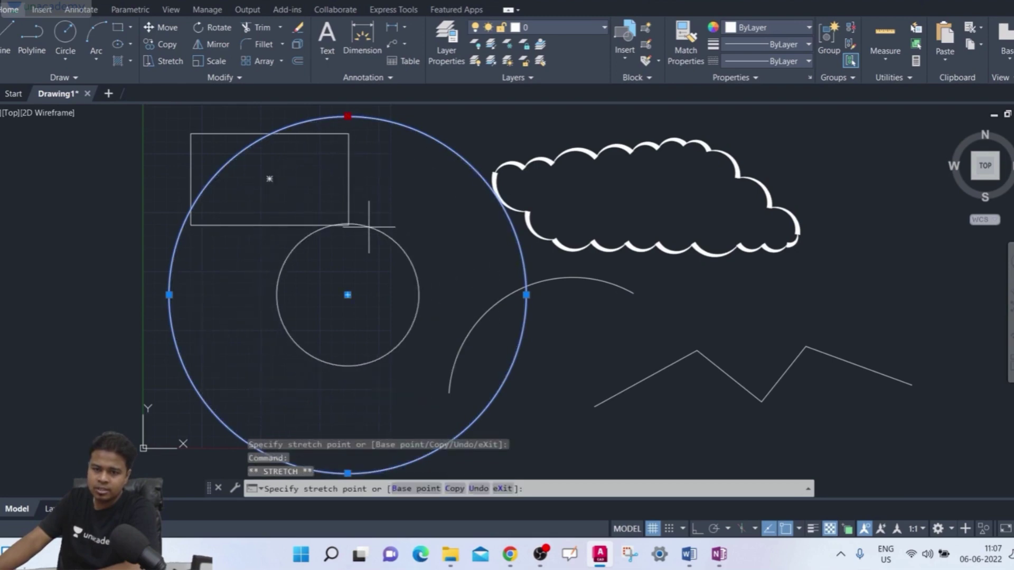
click(371, 233)
click(414, 294)
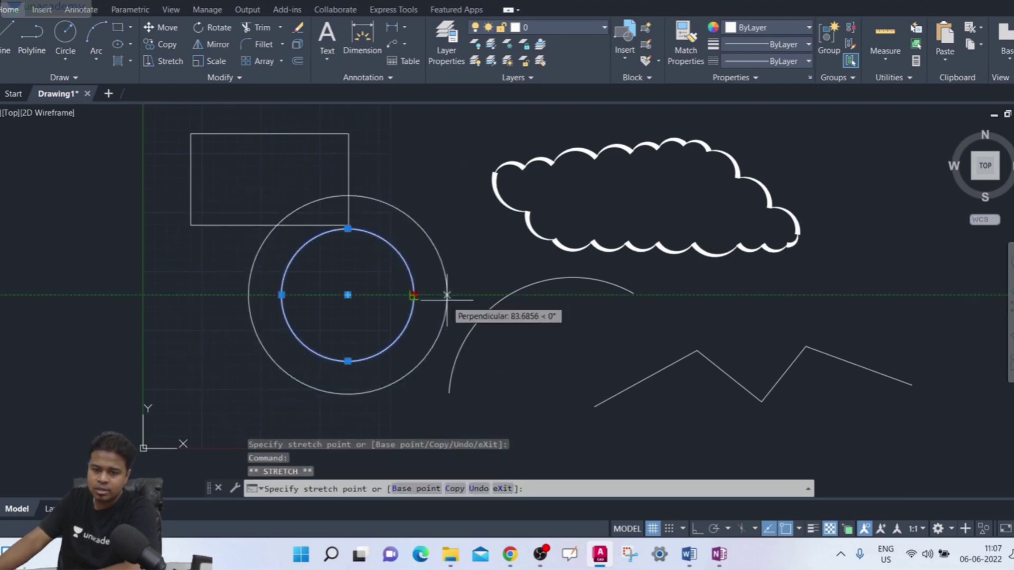
click(446, 301)
click(348, 394)
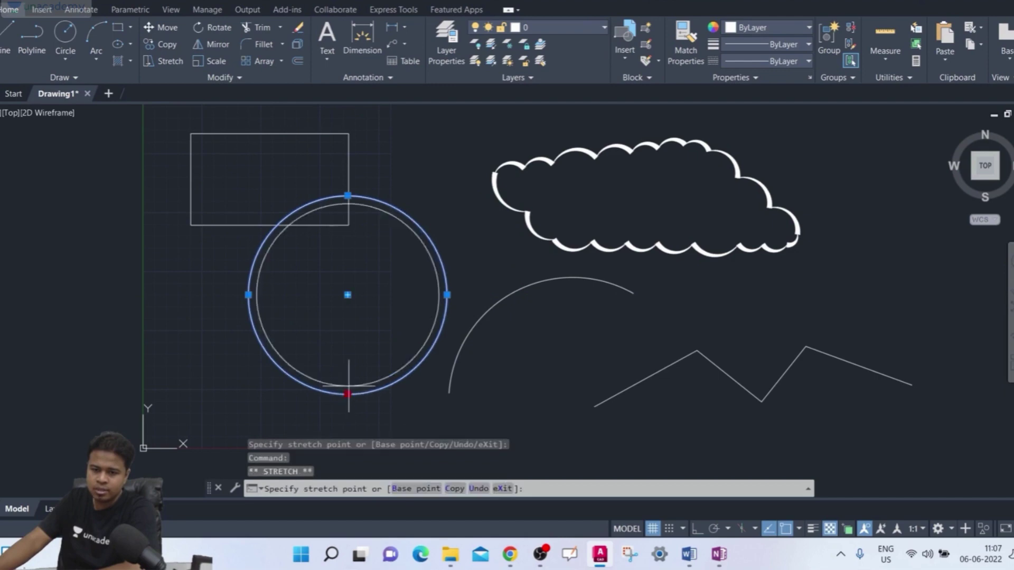
click(357, 362)
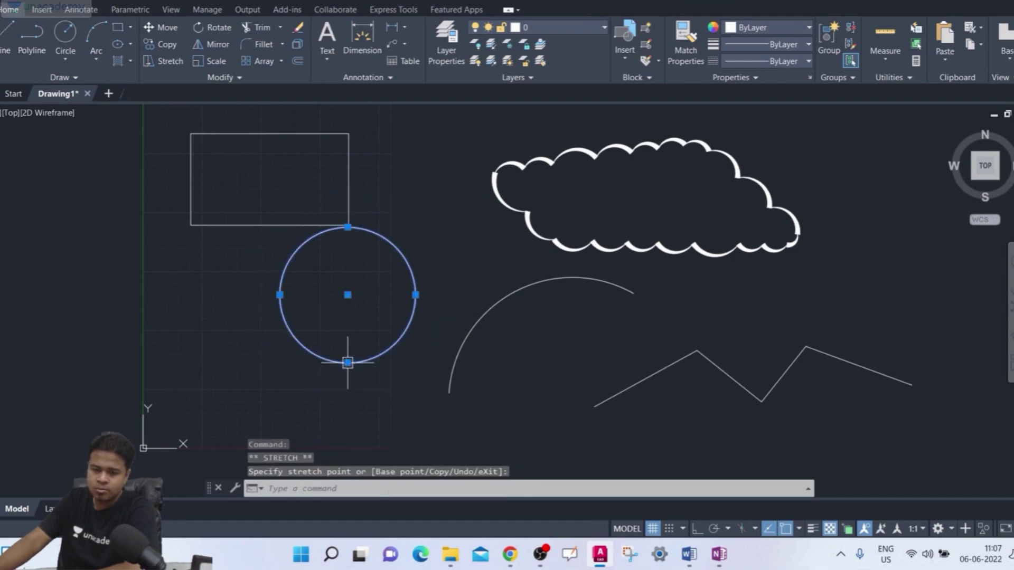
click(347, 362)
click(346, 398)
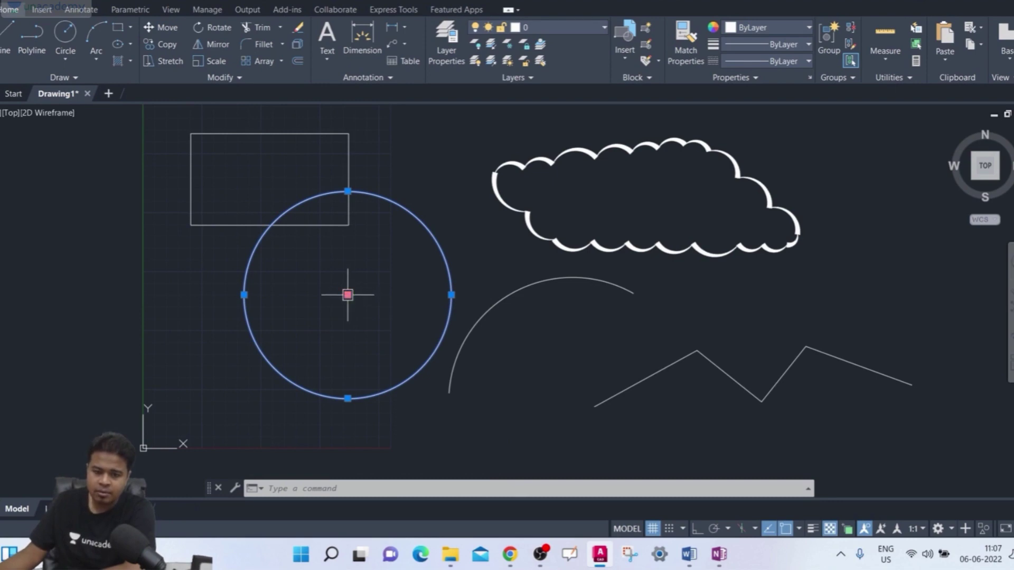
Move the circle by its center grip to just above the origin at the Y axis and clear the selection
click(347, 294)
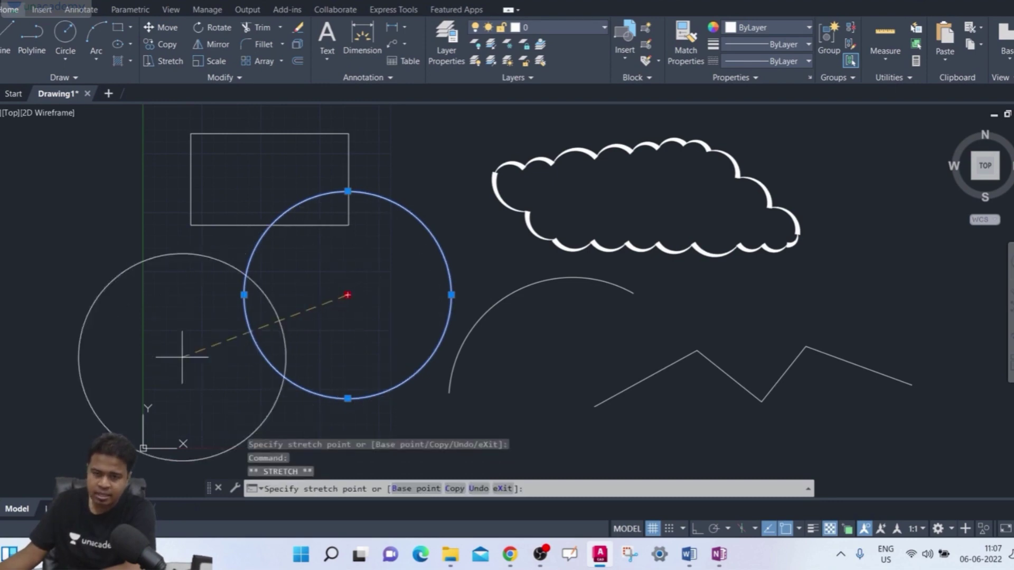
click(155, 365)
middle_drag(292, 297, 317, 332)
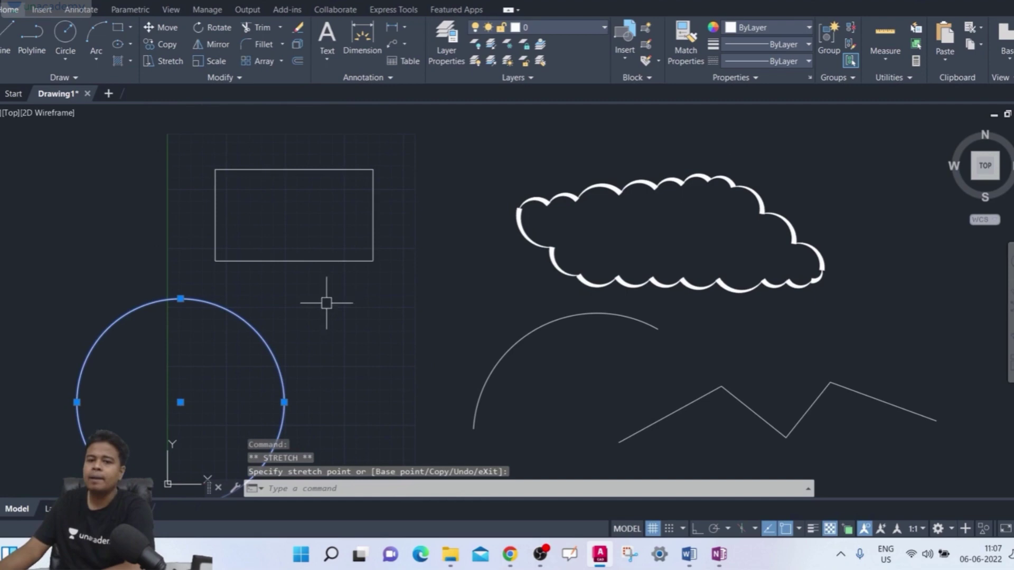
click(479, 152)
key(Escape)
key(Escape)
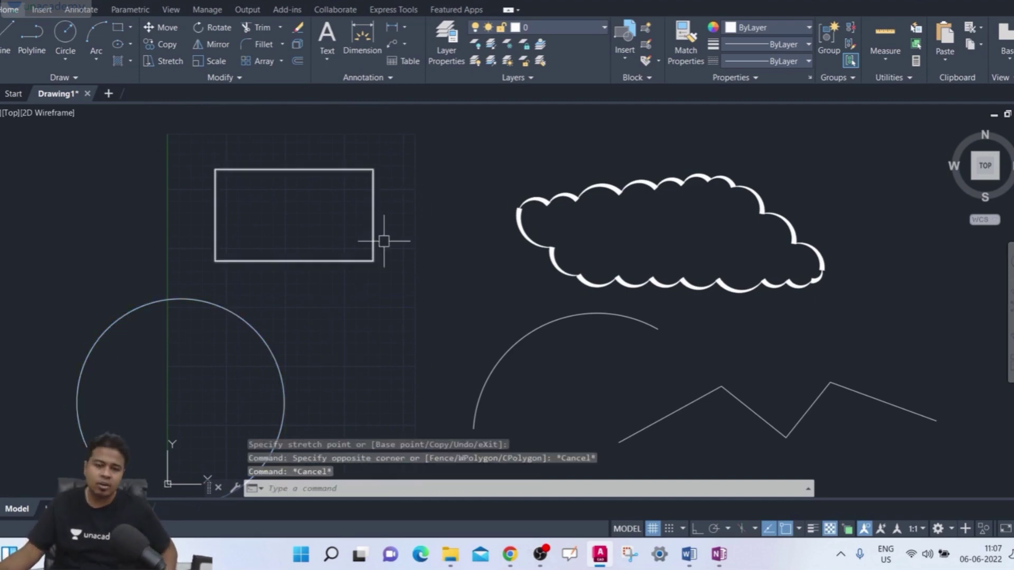
Try stretching the rectangle's upper-right and lower-right corners outward by their grips, and undo both stretches
click(425, 201)
click(351, 255)
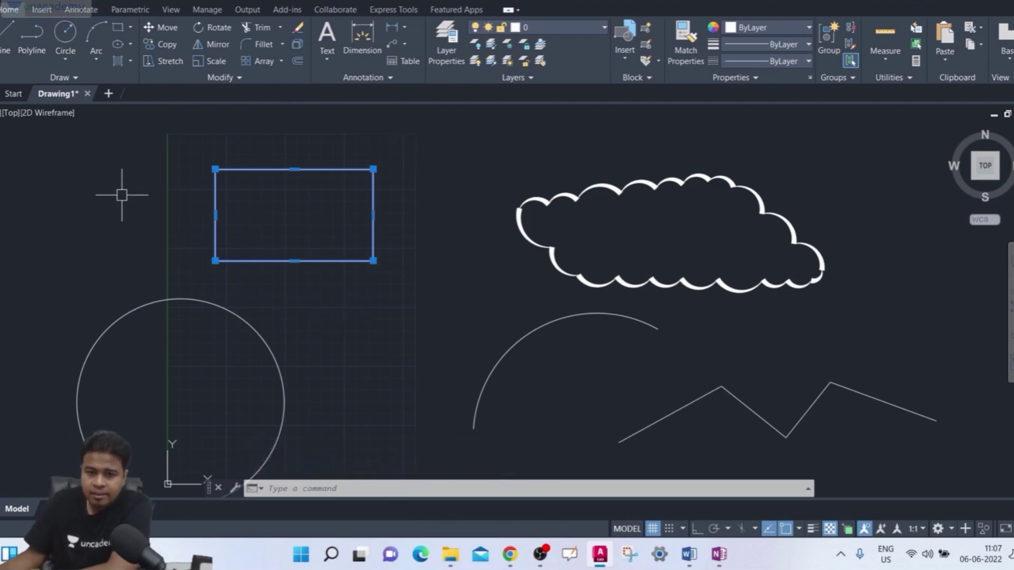
click(373, 169)
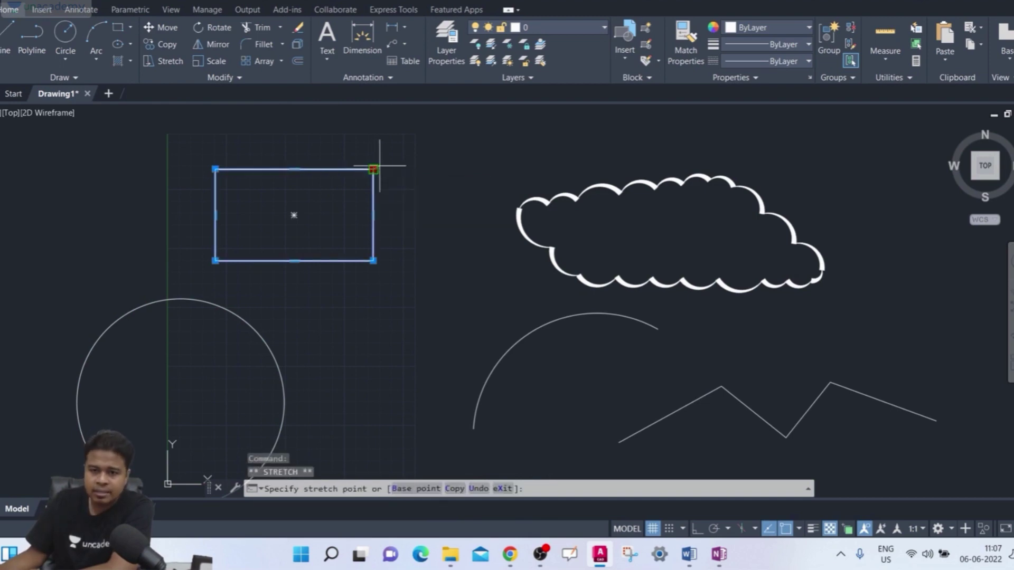
click(450, 127)
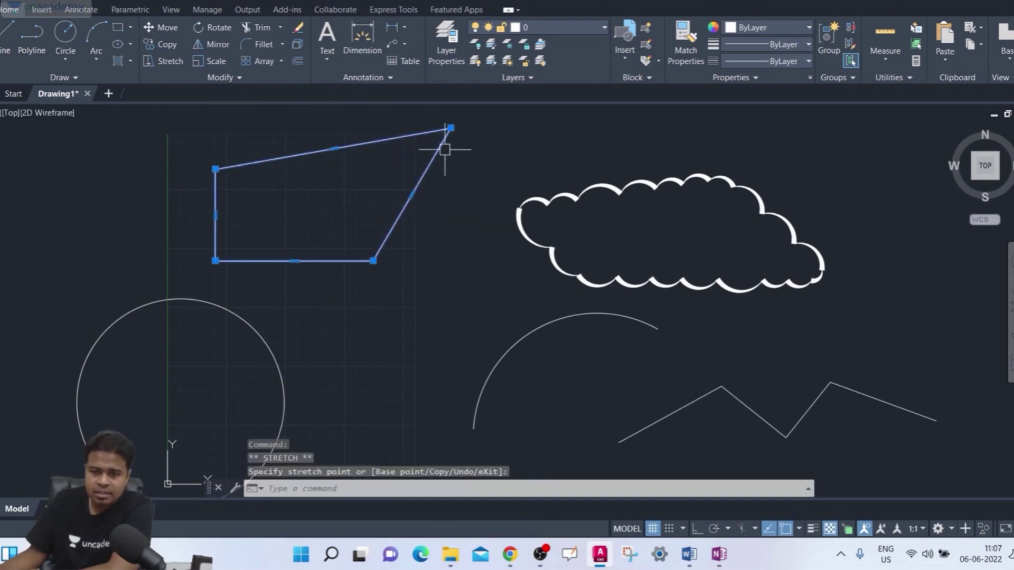
click(373, 261)
click(501, 290)
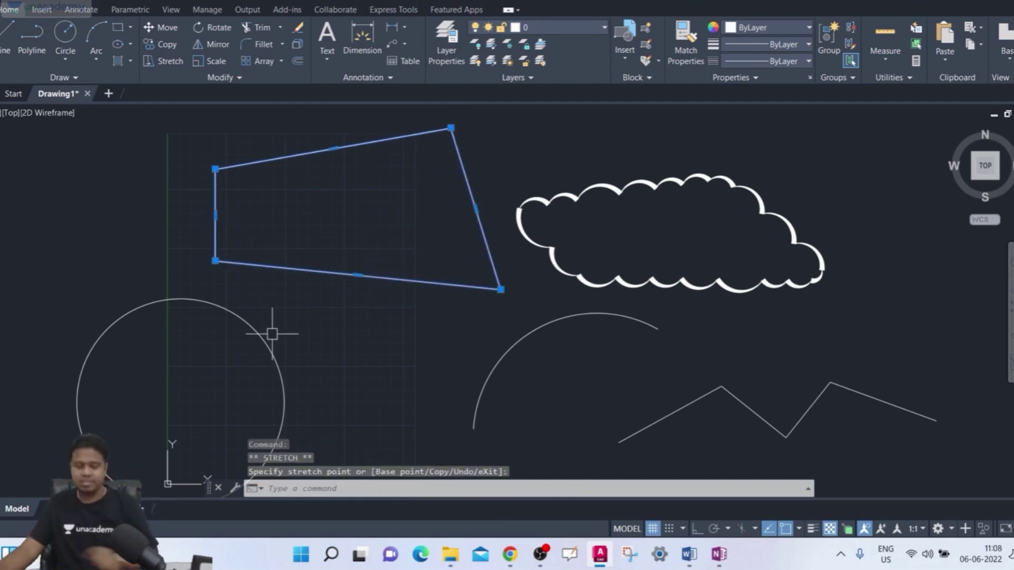
key(ctrl+z)
key(ctrl+z)
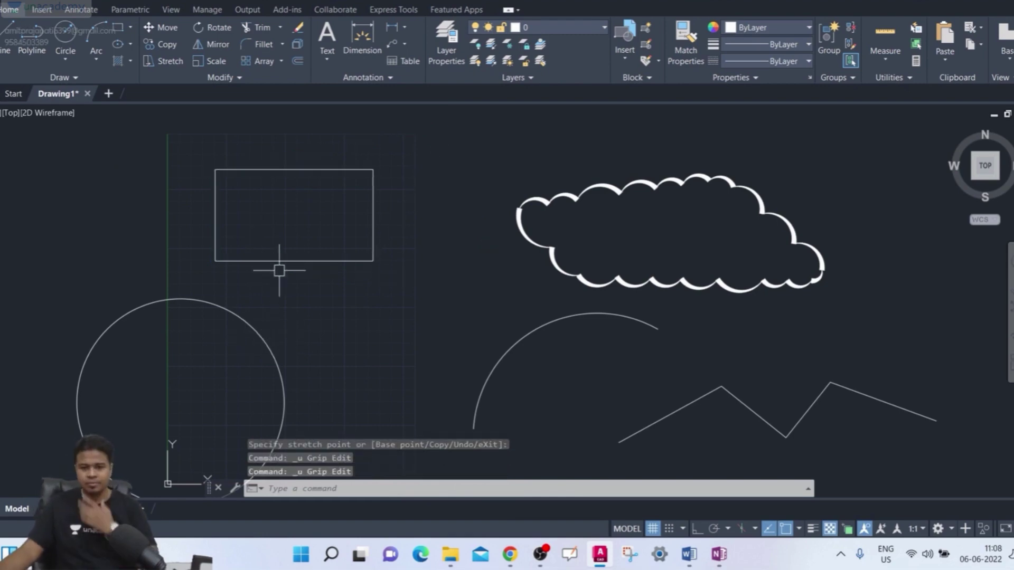
Select the rectangle and make it taller by stretching its bottom edge down and its top edge up with the midpoint grips
click(316, 169)
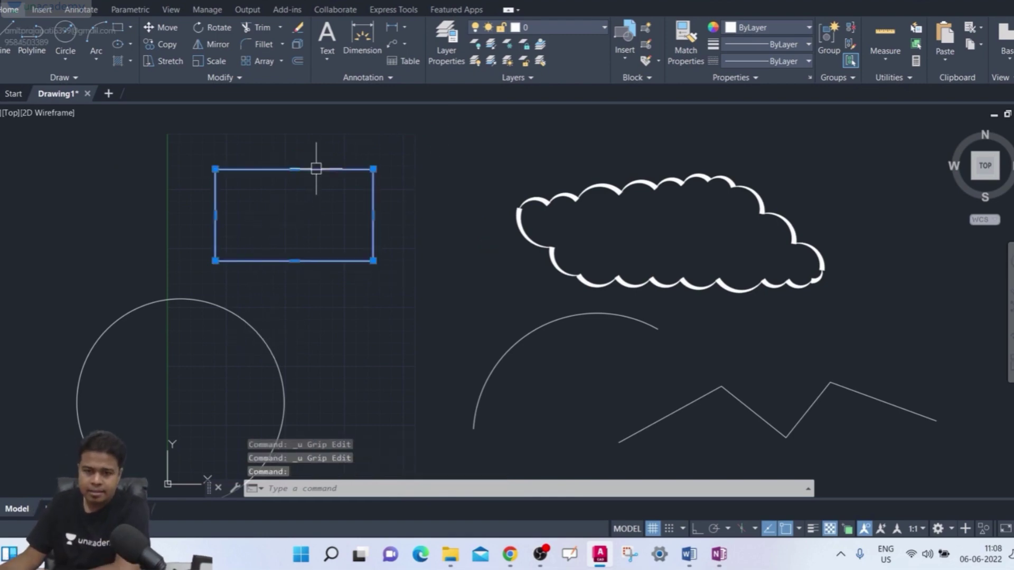
click(294, 260)
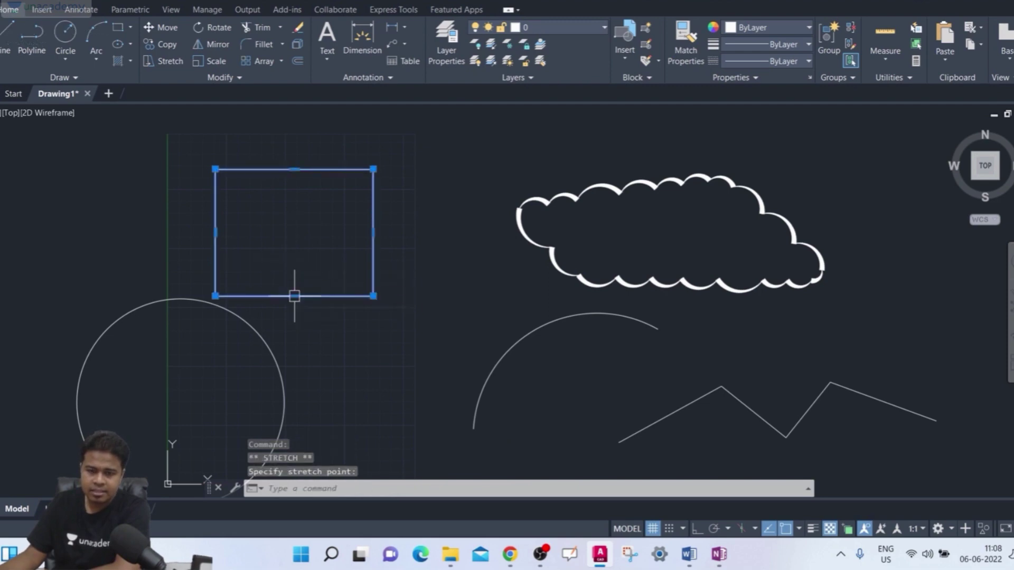
click(294, 169)
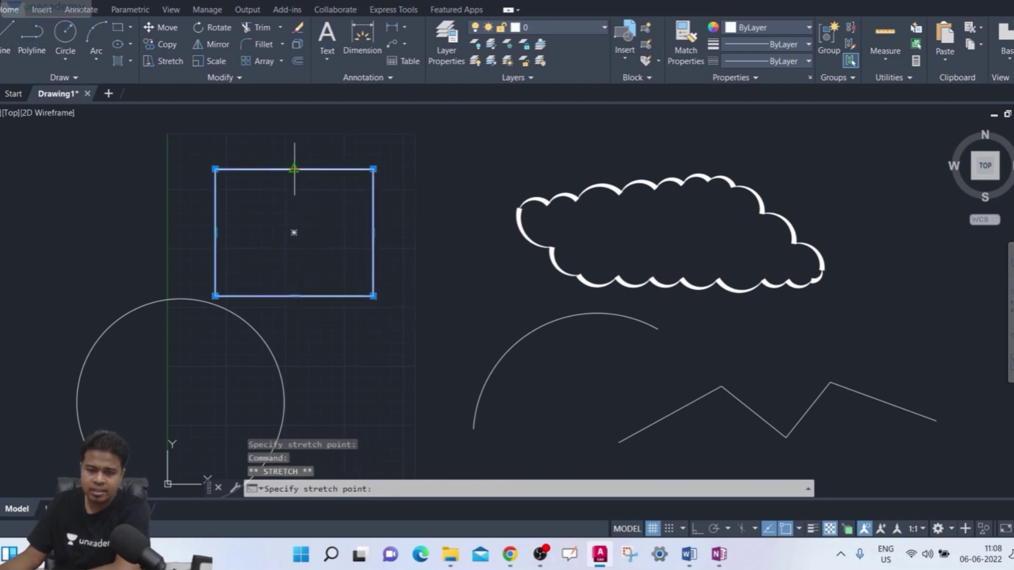
click(294, 132)
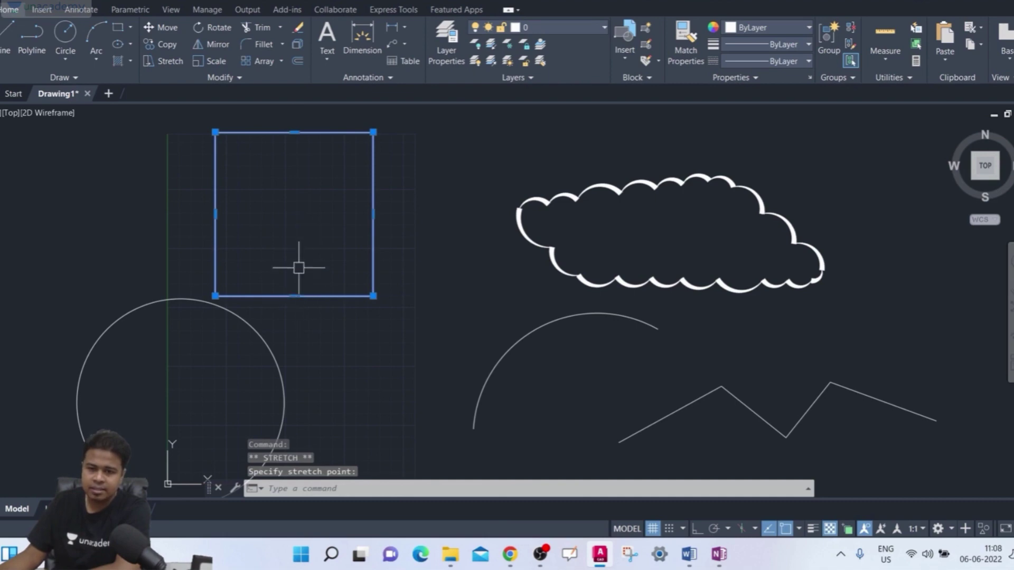
Try slanting the rectangle into a parallelogram by its top-edge midpoint grip, and undo the stretch
click(293, 132)
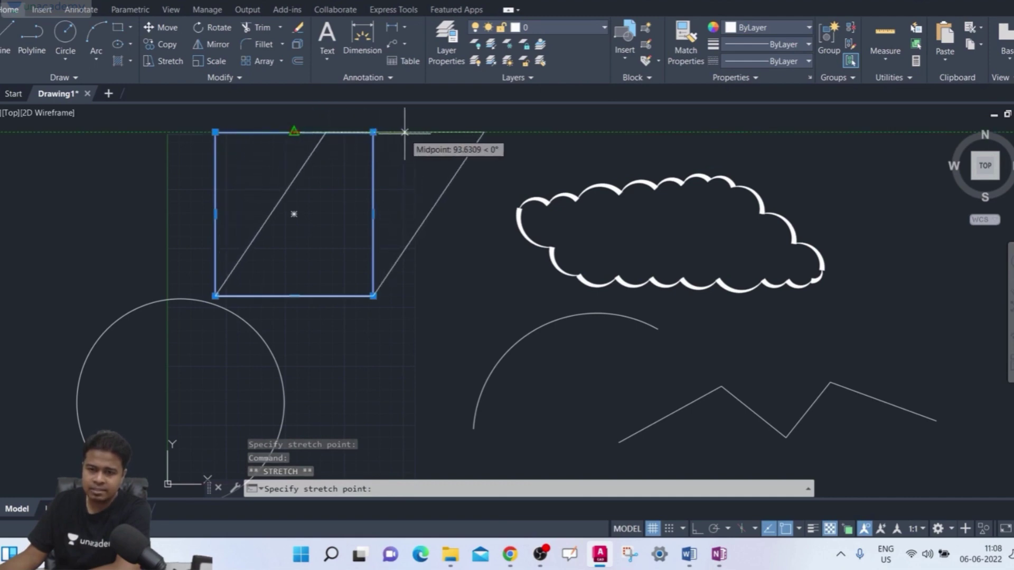
click(194, 141)
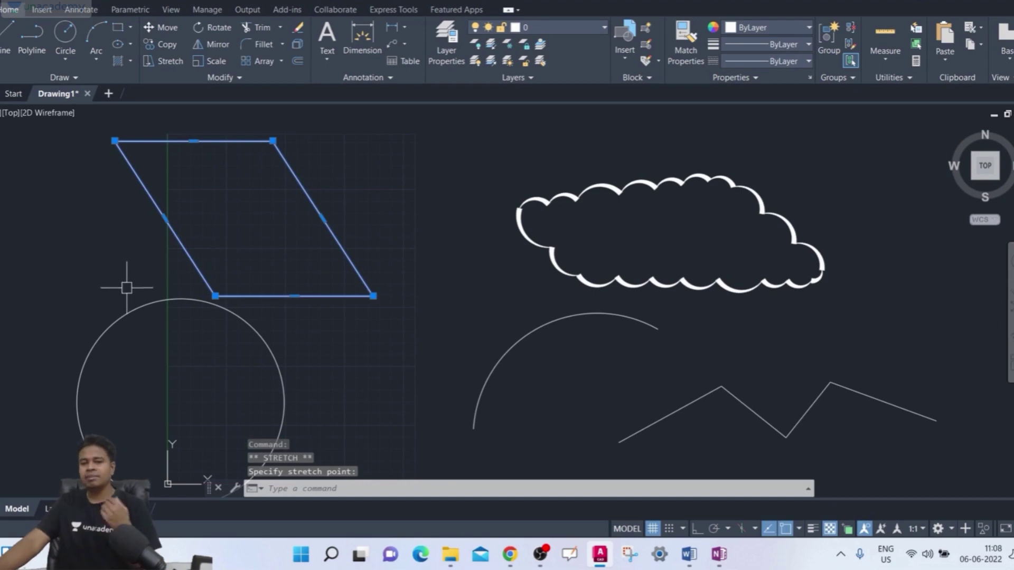
key(ctrl+z)
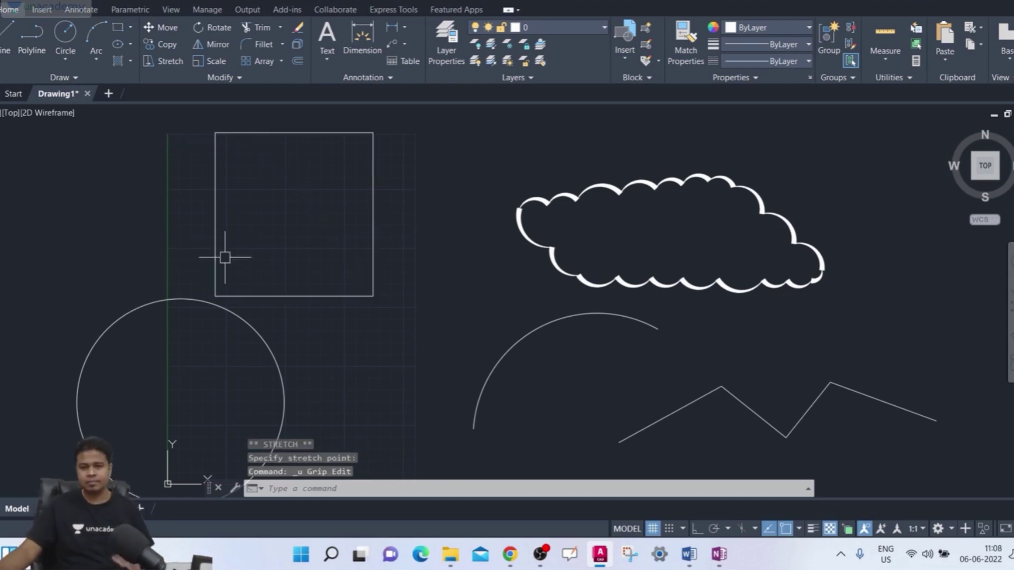
Select the rectangle, lower its top edge and stretch its right edge outward toward the revision cloud with the midpoint grips
click(414, 210)
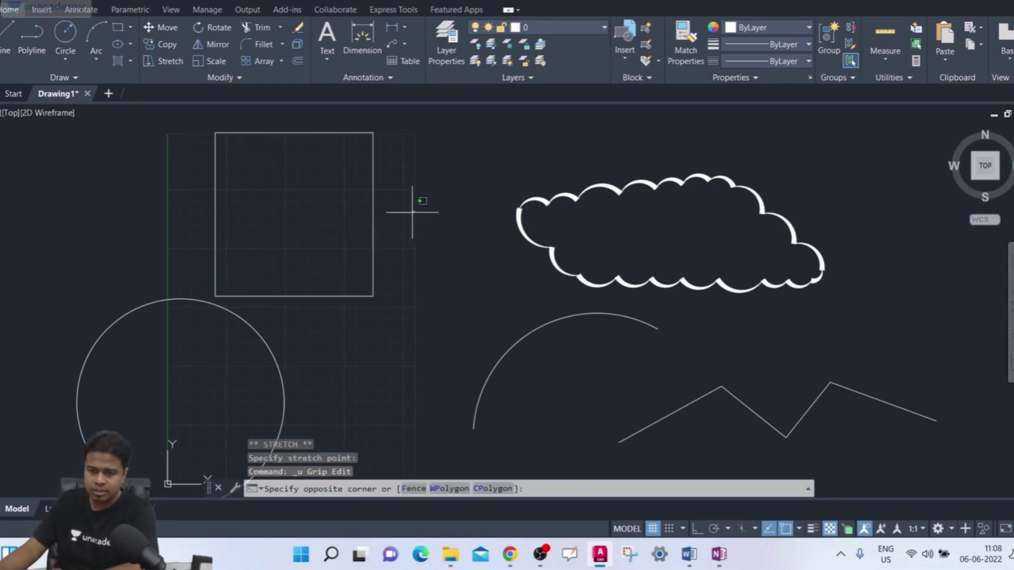
click(305, 255)
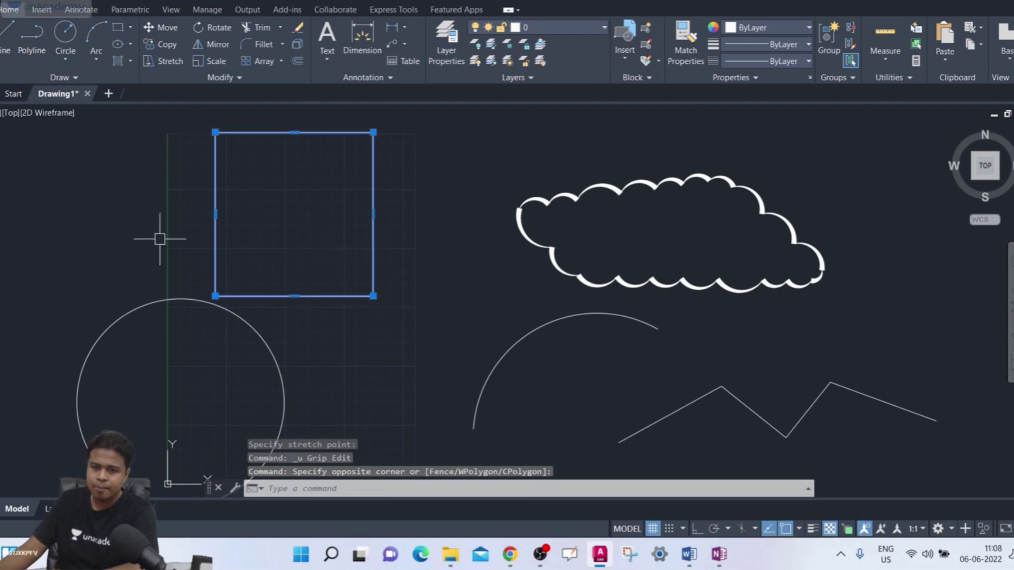
click(294, 132)
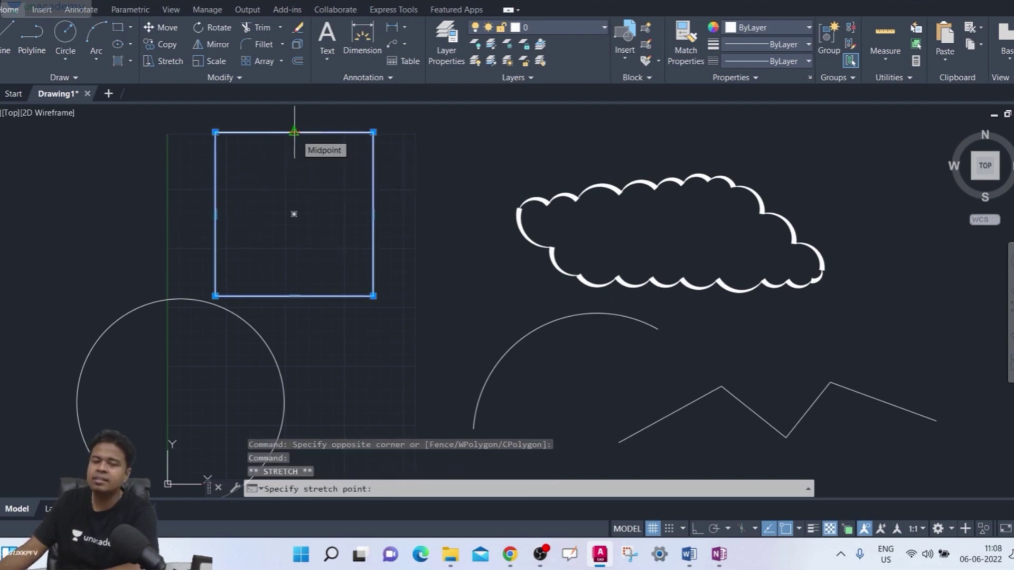
click(294, 190)
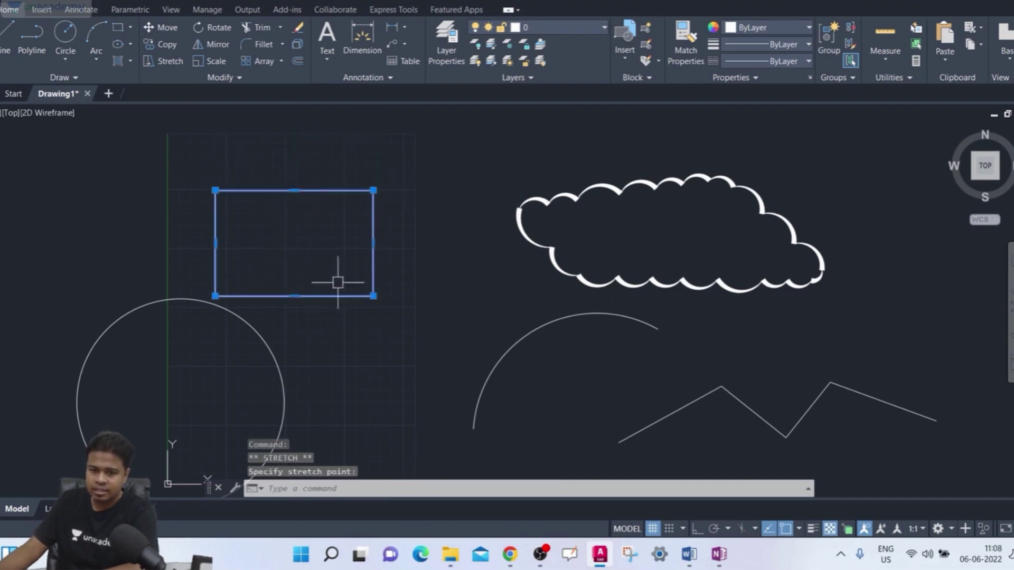
click(373, 243)
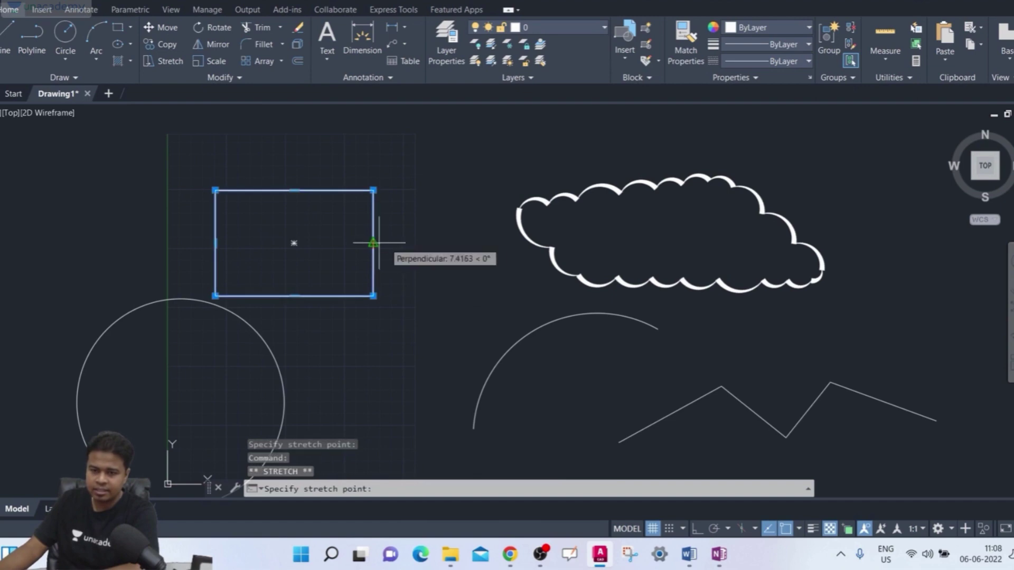
click(454, 243)
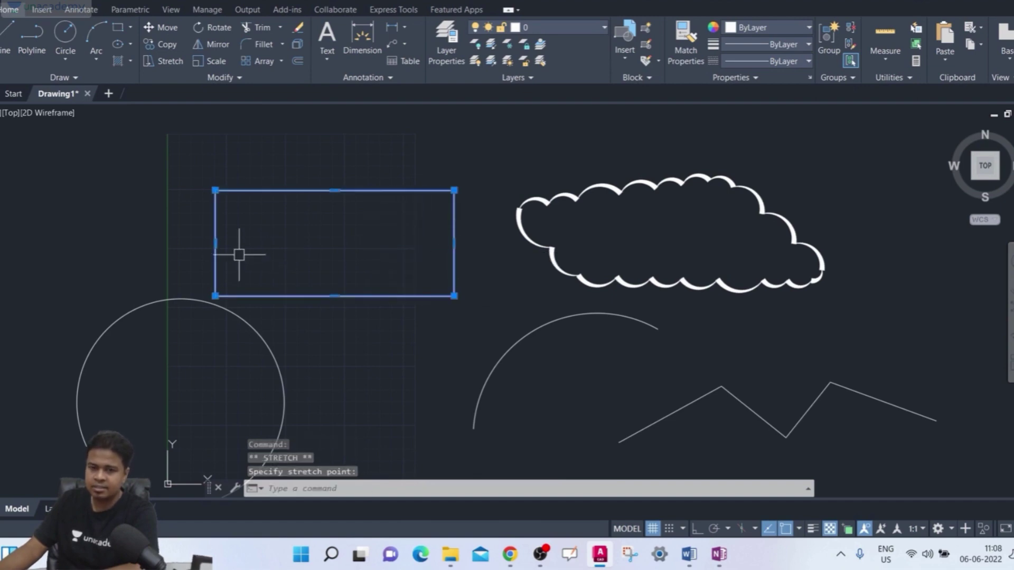
Raise the rectangle's top edge by its midpoint grip and bring up the bottom-edge midpoint grip's options
click(336, 194)
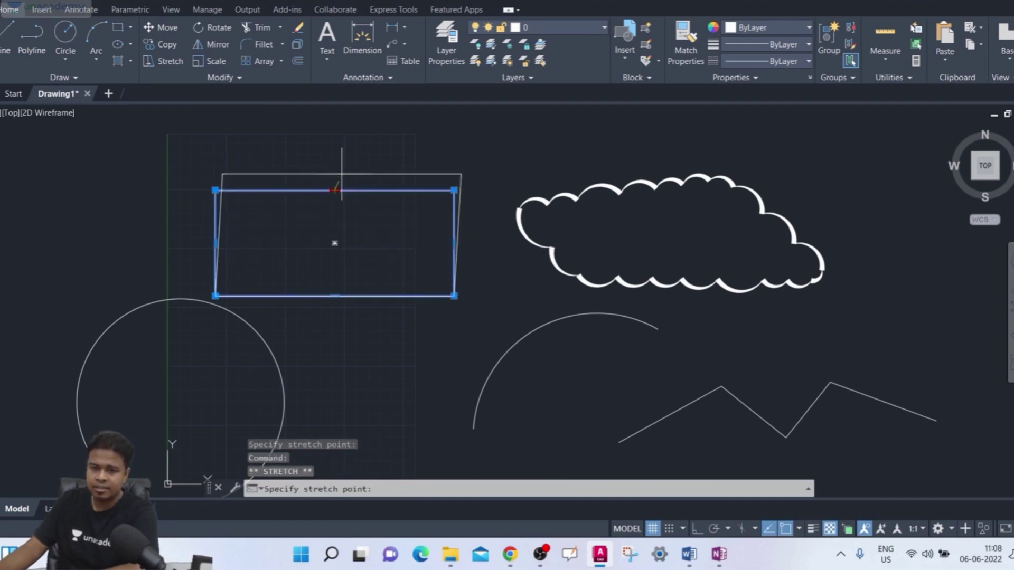
click(335, 139)
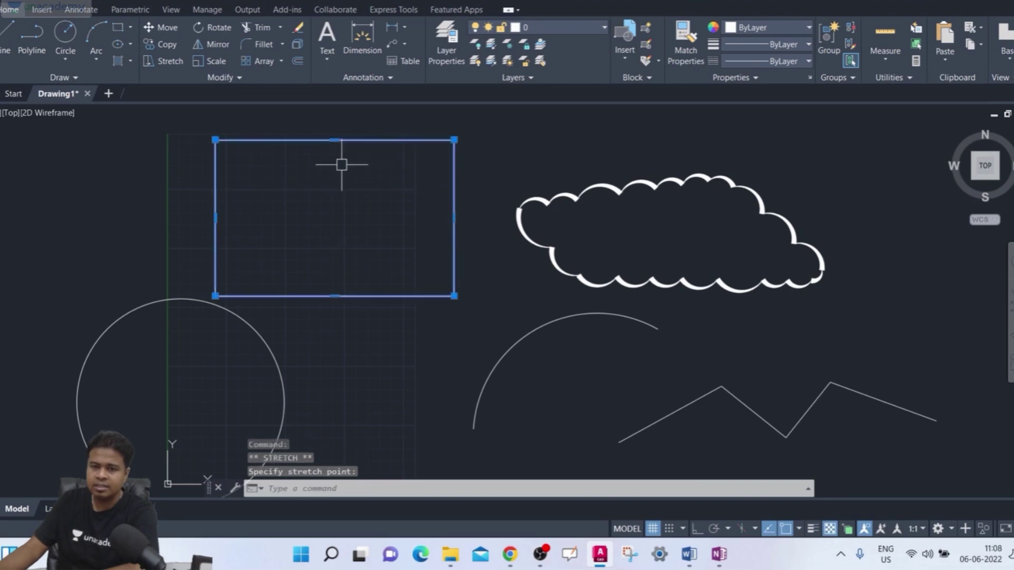
click(338, 294)
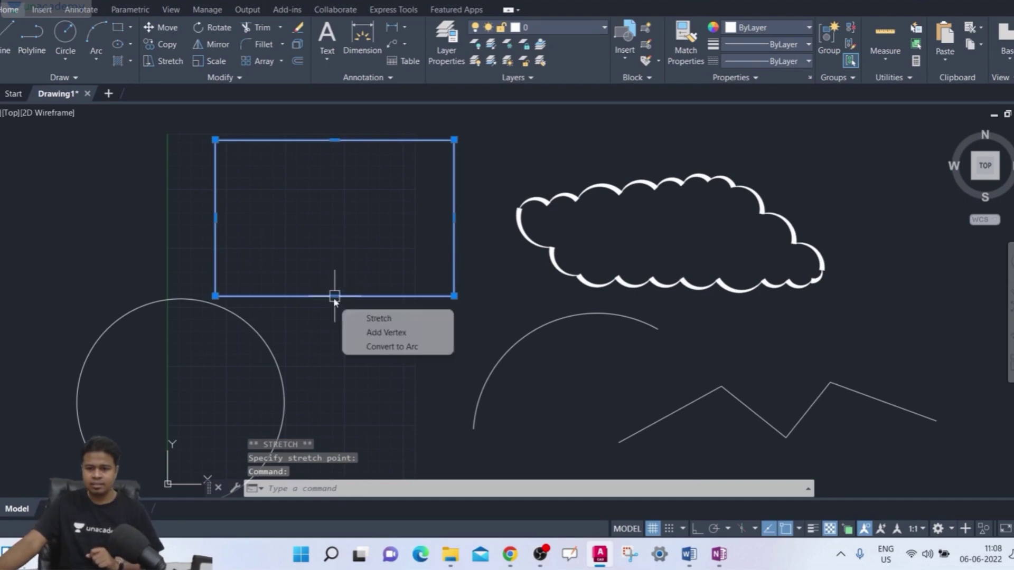
Raise the rectangle's bottom edge and pull its left edge inward with the midpoint grips
click(338, 296)
click(335, 246)
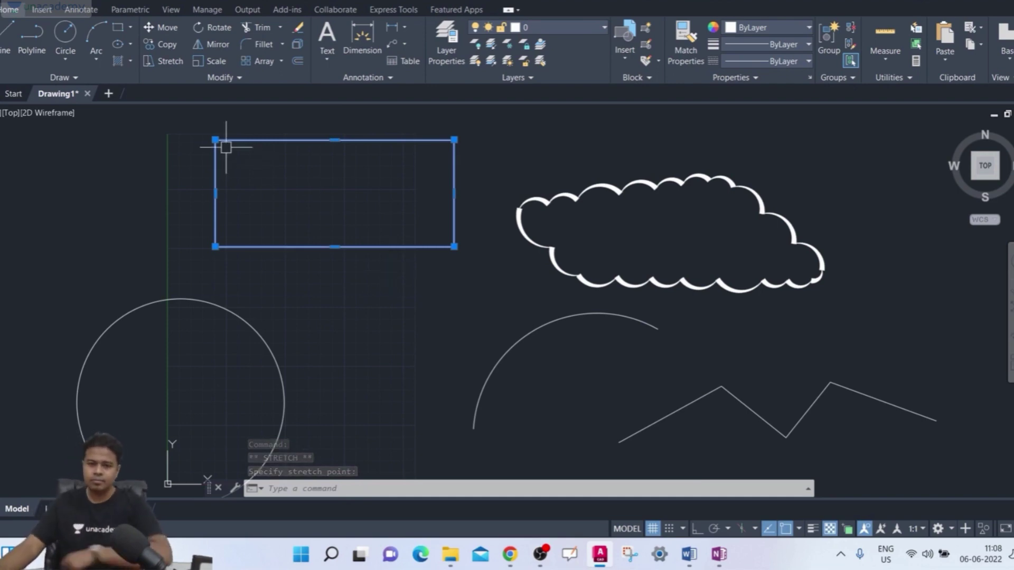
click(214, 193)
click(285, 193)
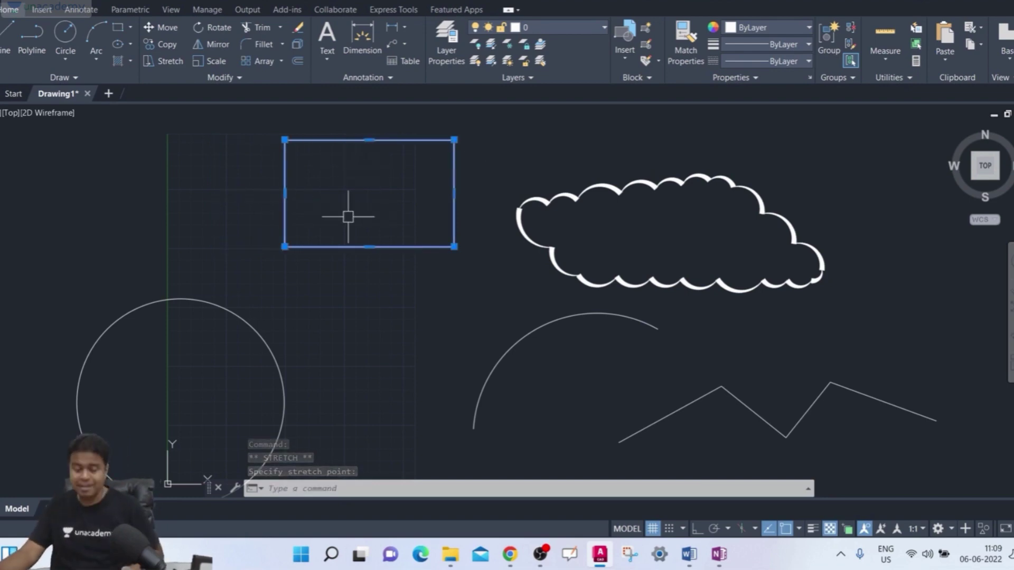
Turn Ortho mode on and stretch the rectangle's left edge outward and its bottom edge down with the midpoint grips
key(F8)
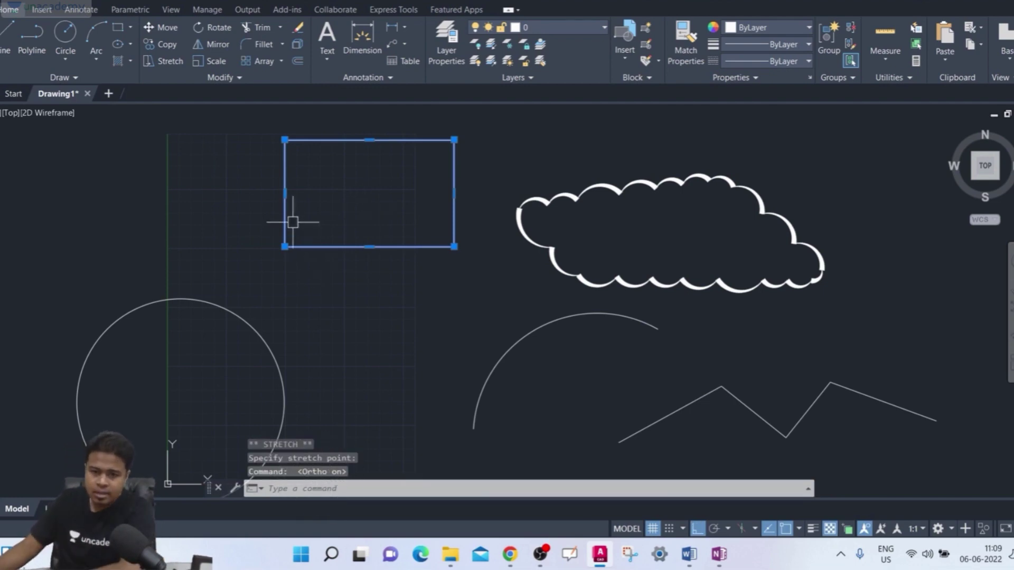
click(284, 193)
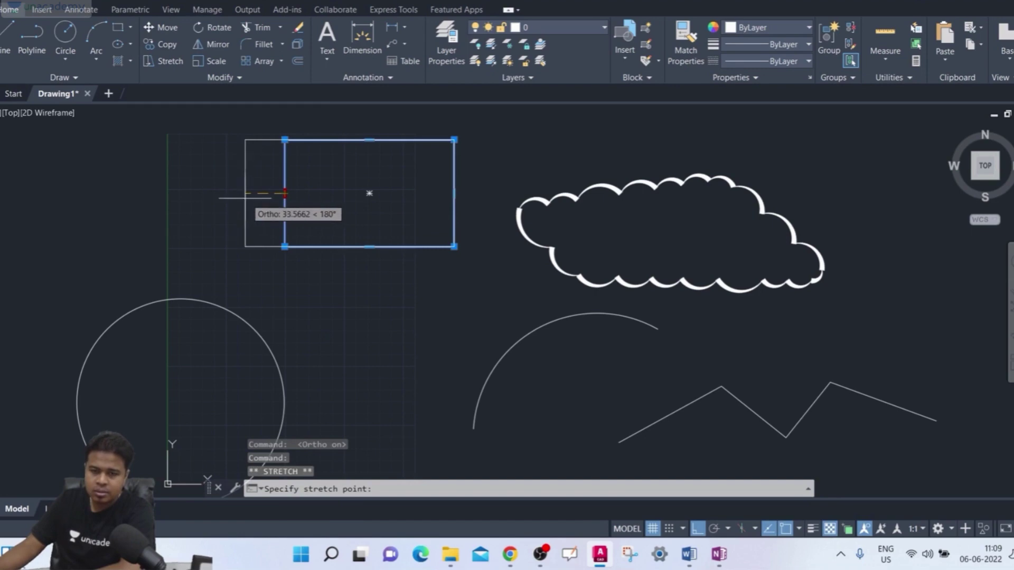
click(231, 191)
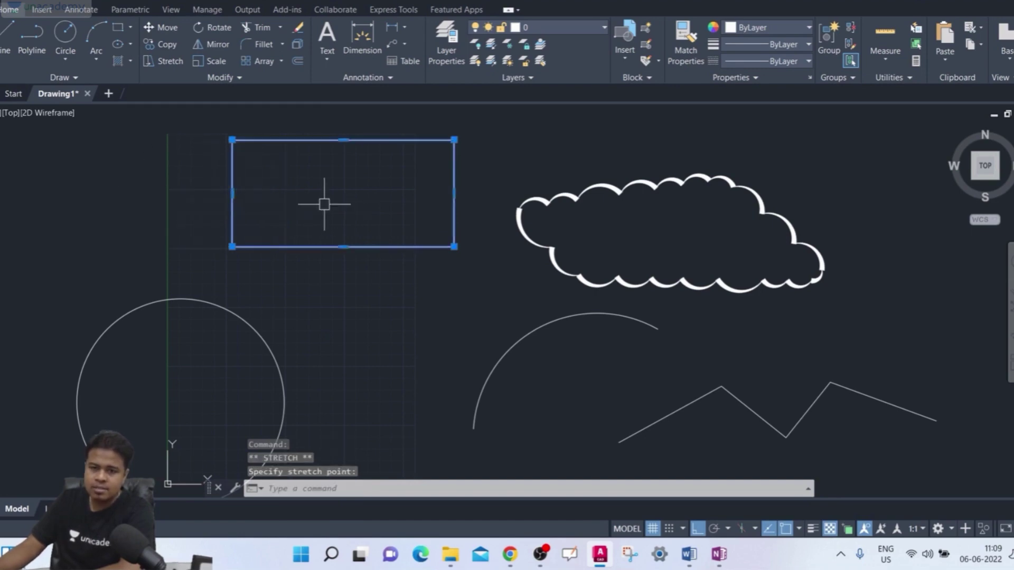
click(343, 246)
click(343, 290)
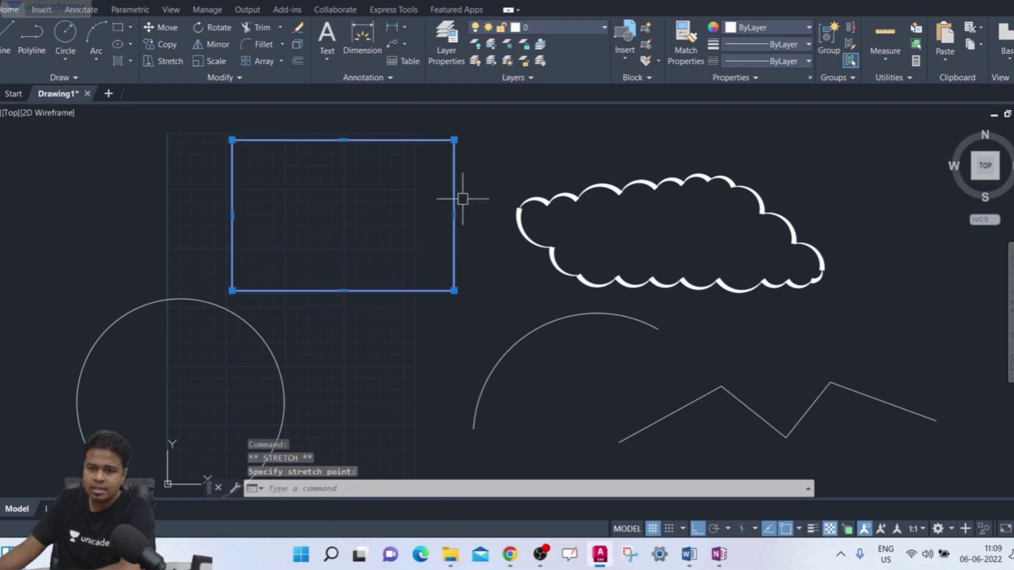
Stretch the rectangle's right edge outward, and lower its top edge and raise it partway again with the midpoint grips
click(471, 215)
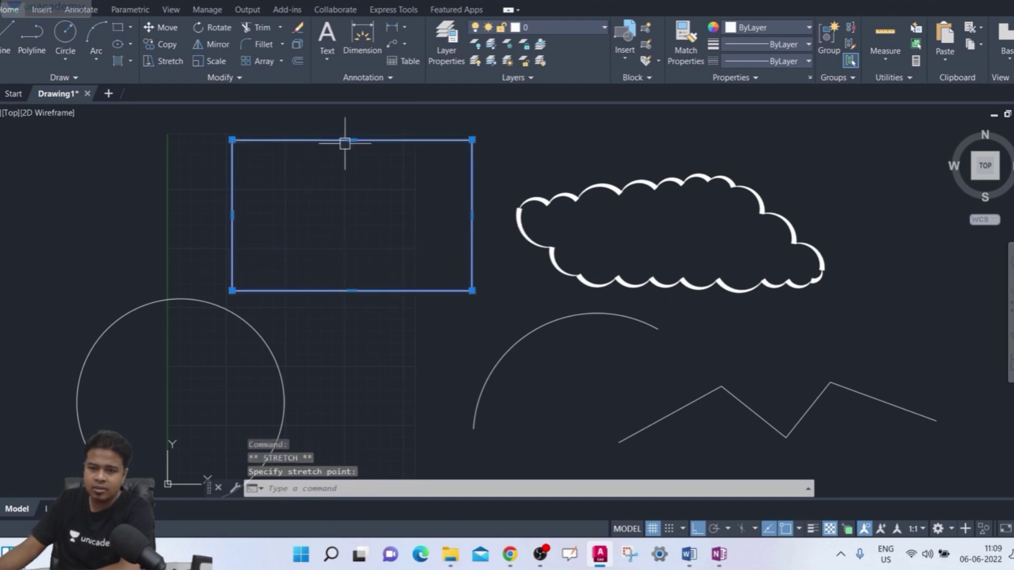
click(356, 201)
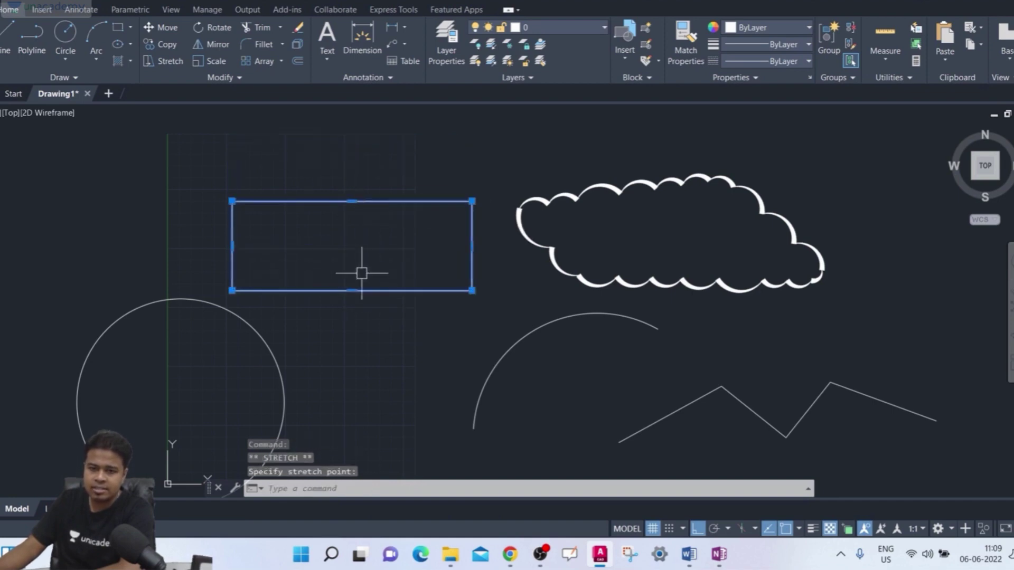
click(354, 202)
click(351, 156)
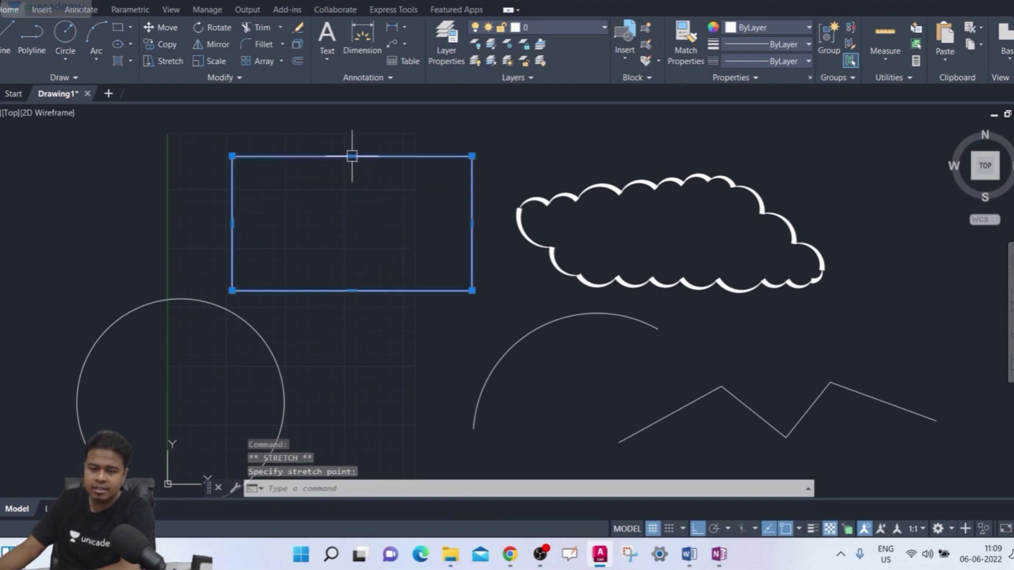
Widen the rectangle by stretching its left and right edges outward with the midpoint grips, and deselect it
click(232, 223)
click(200, 223)
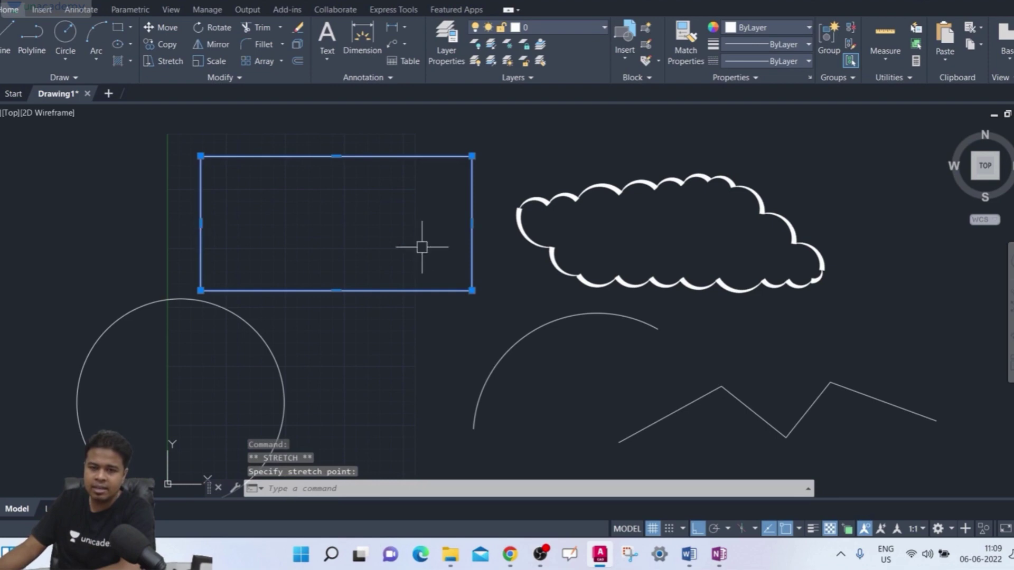
click(471, 222)
click(484, 223)
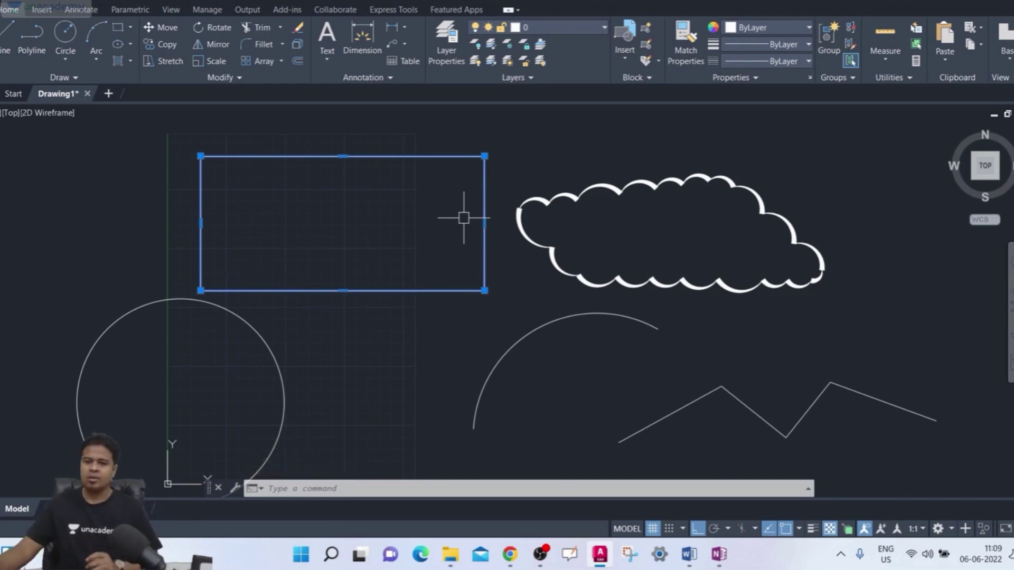
key(Escape)
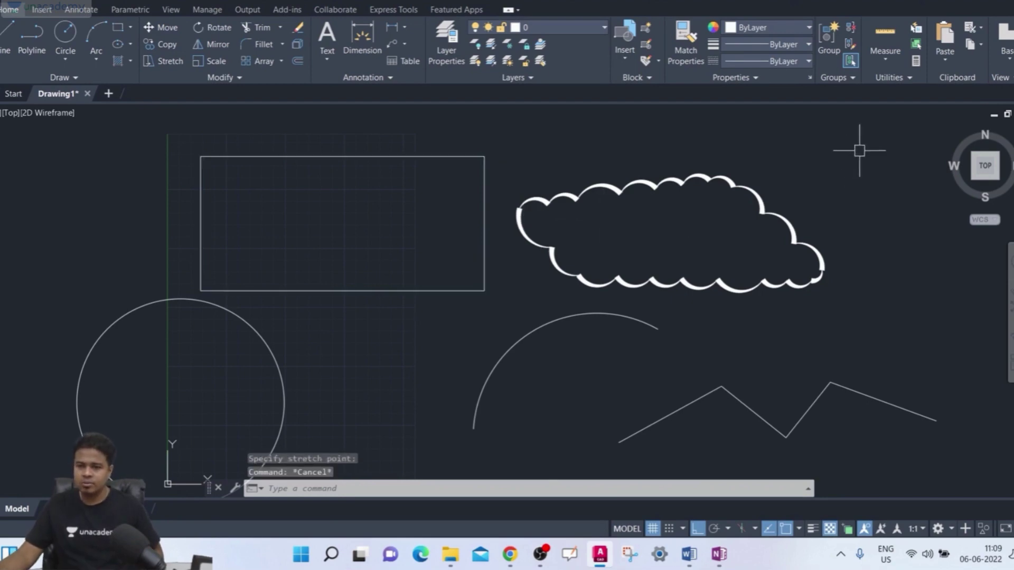
Select the revision cloud and stretch its lower-right vertex grip horizontally outward to lengthen the cloud
click(830, 167)
click(697, 227)
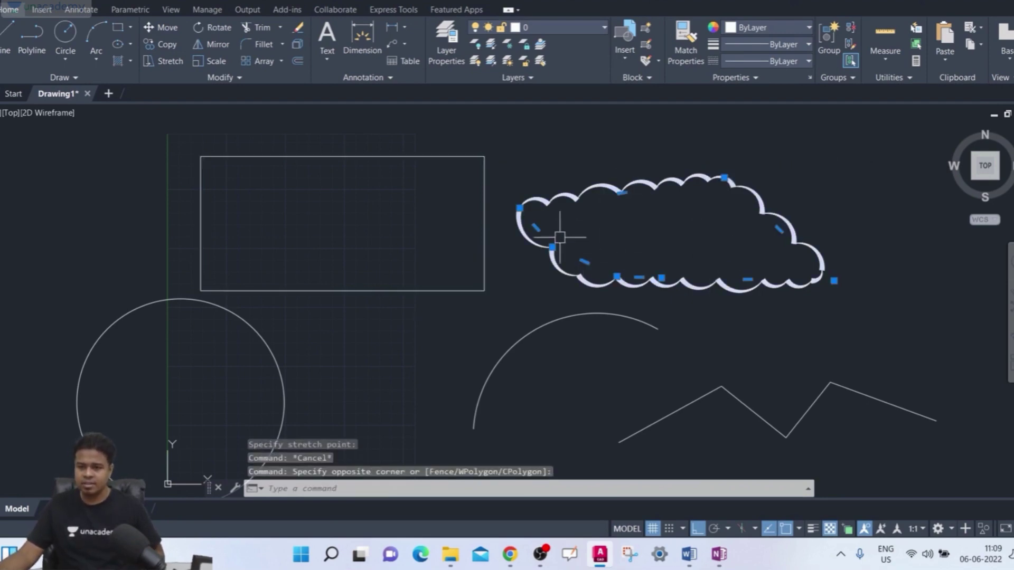
scroll(755, 166, up, 3)
scroll(739, 158, down, 3)
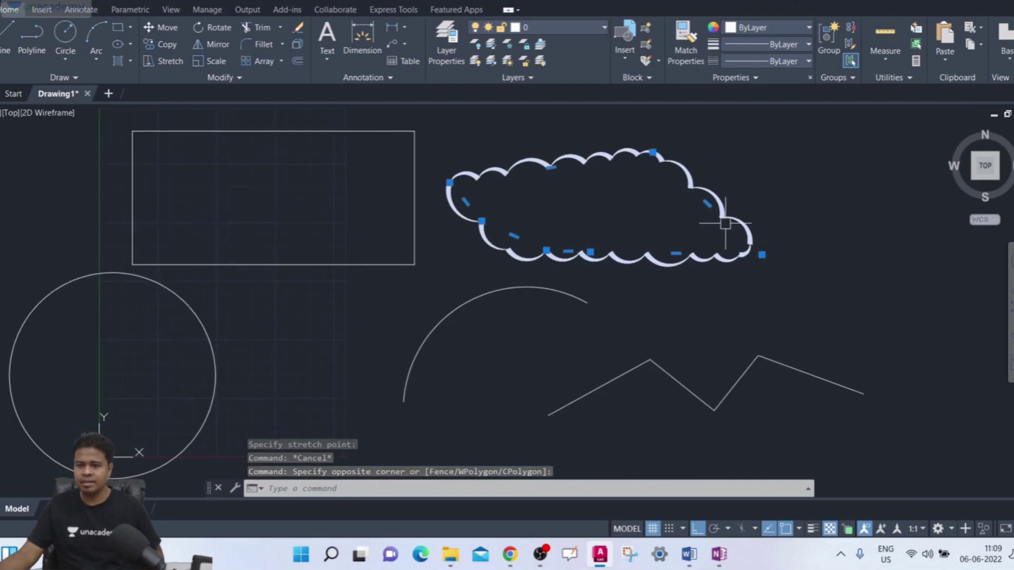
scroll(726, 224, up, 2)
middle_drag(725, 224, 697, 258)
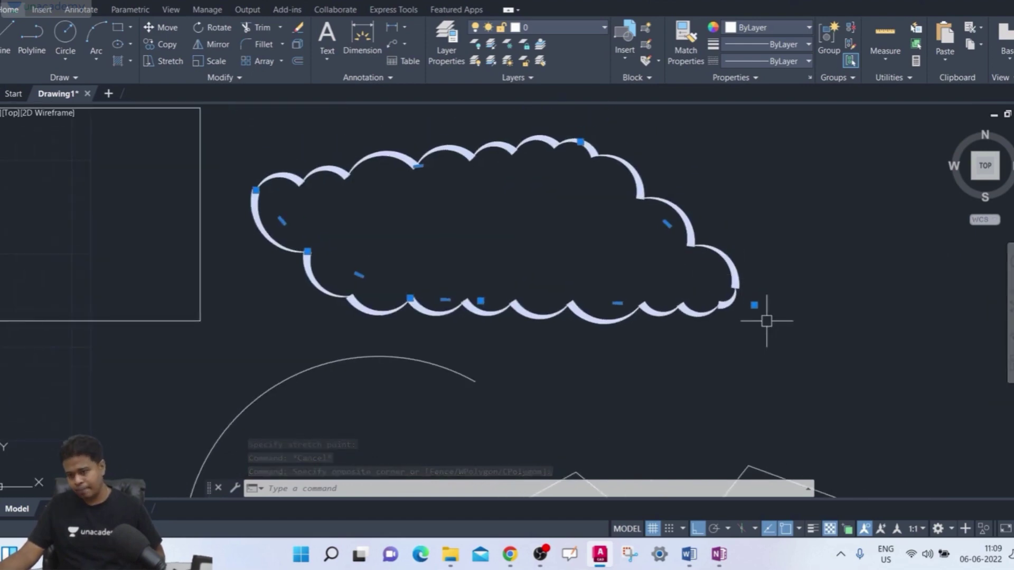
click(754, 305)
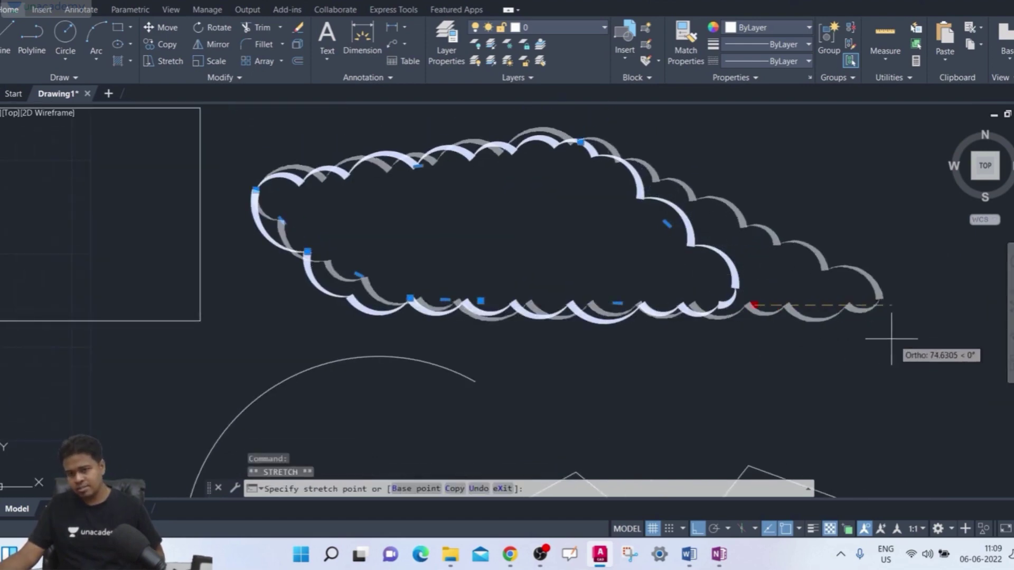
click(922, 343)
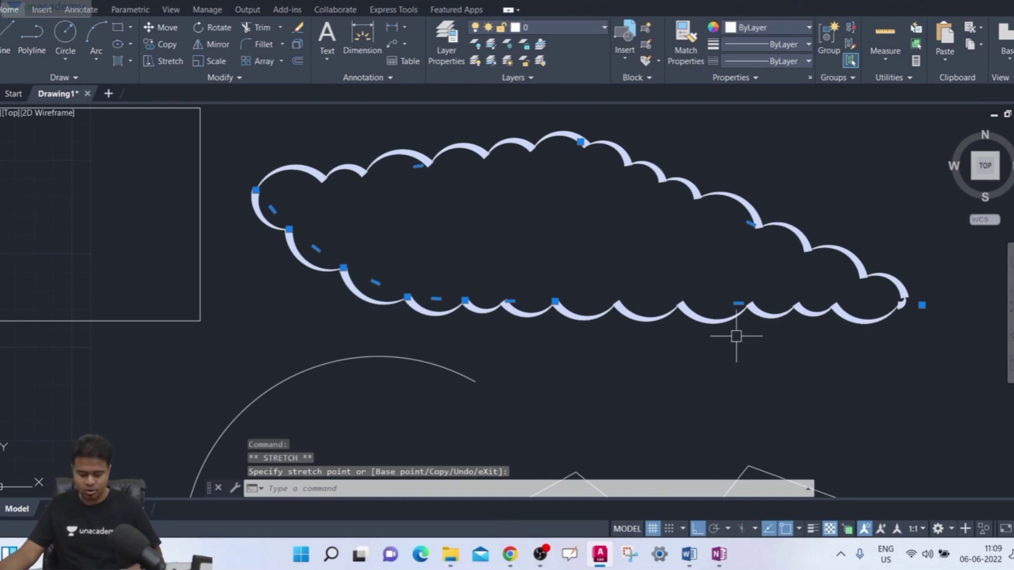
Turn Ortho mode off, pull the revision cloud's lower-right vertex down and inward, and stretch its top vertex outward to the right
key(F8)
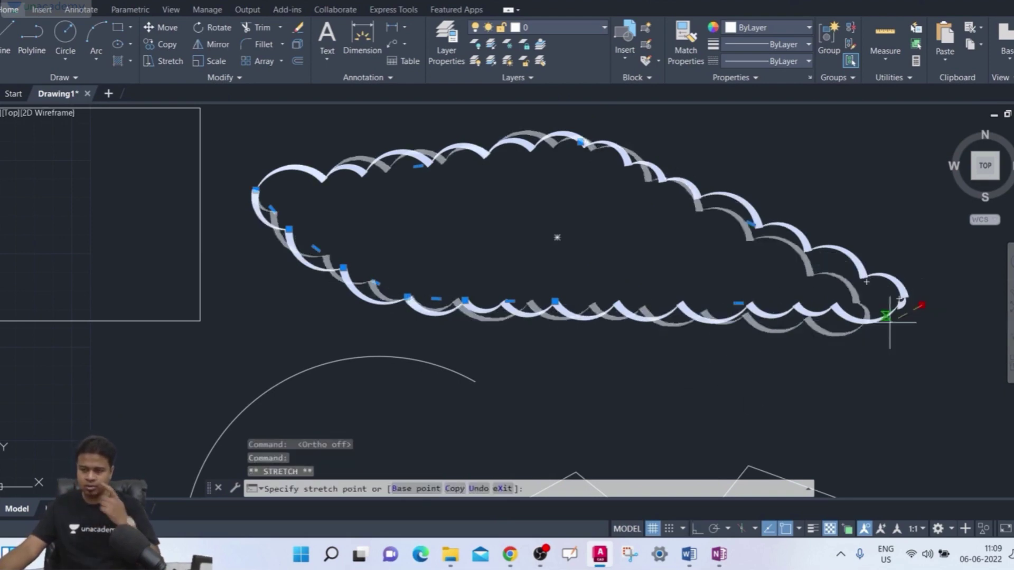
click(688, 377)
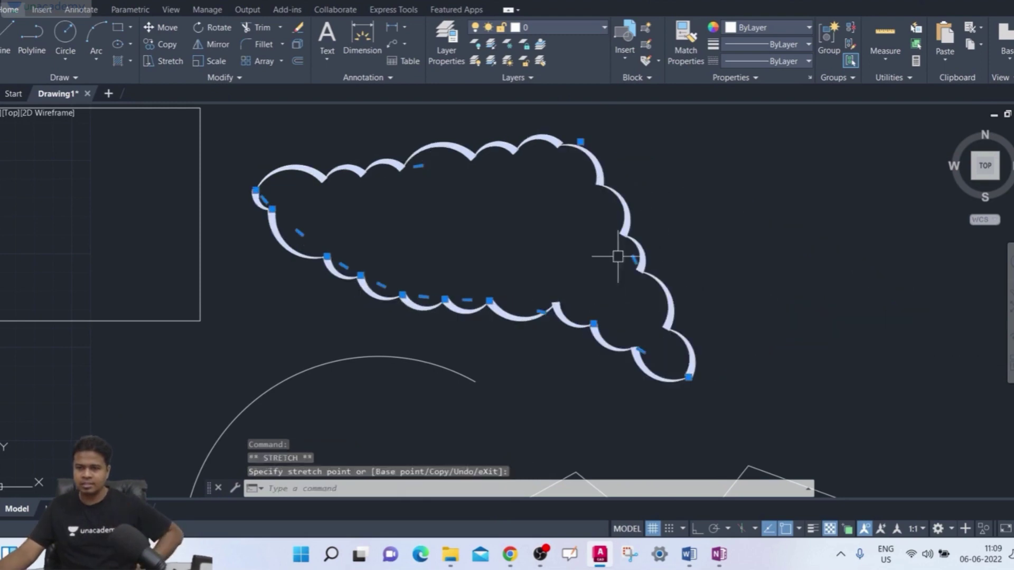
click(581, 141)
click(812, 126)
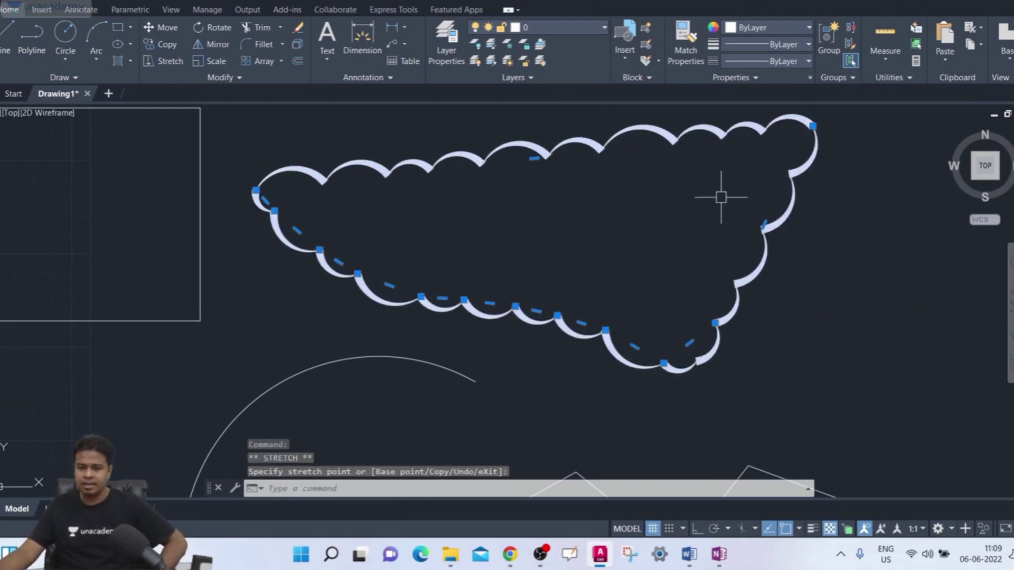
Reshape the revision cloud's lower-left side by pulling its vertex grips down and outward
click(466, 299)
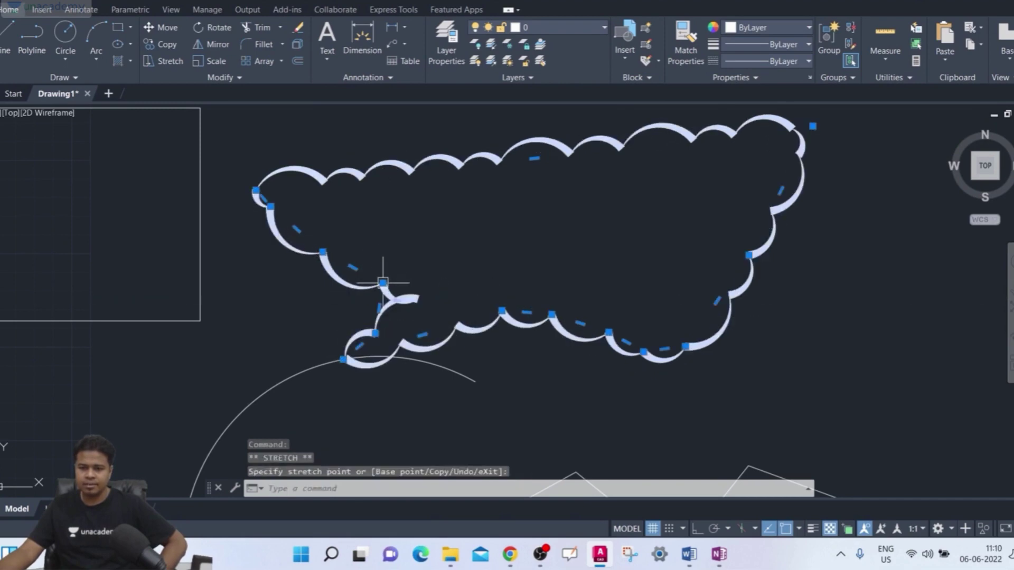
click(373, 288)
click(373, 289)
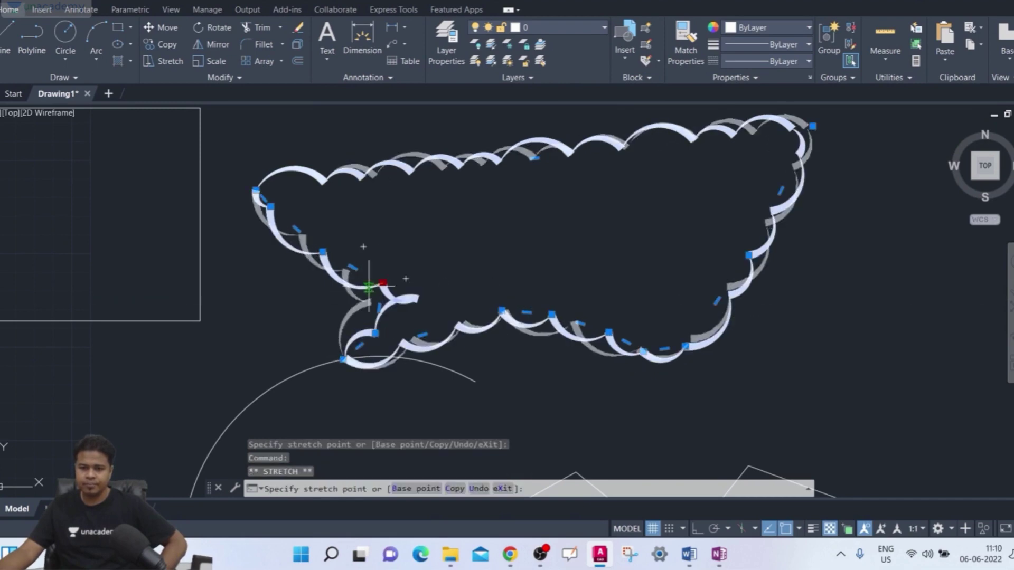
click(322, 246)
click(317, 249)
click(242, 250)
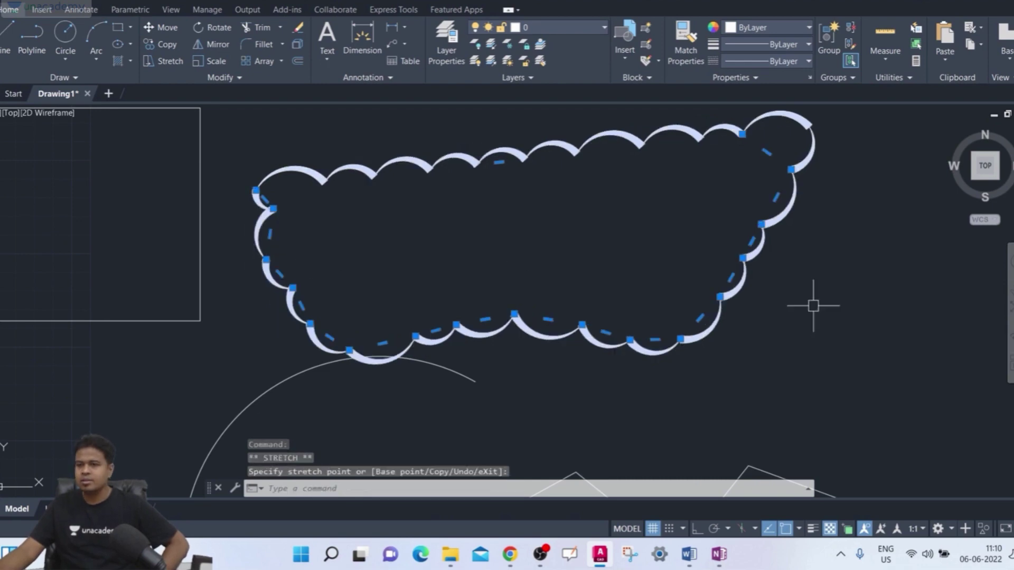
Round out the revision cloud's right side by stretching its vertex grips outward, and deselect the cloud
click(680, 338)
click(677, 340)
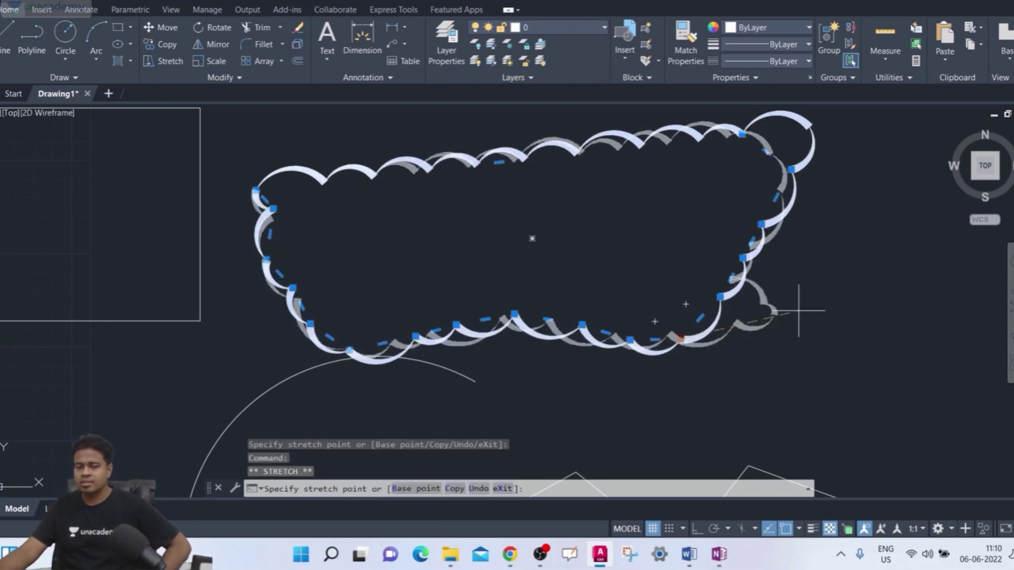
click(729, 280)
click(733, 282)
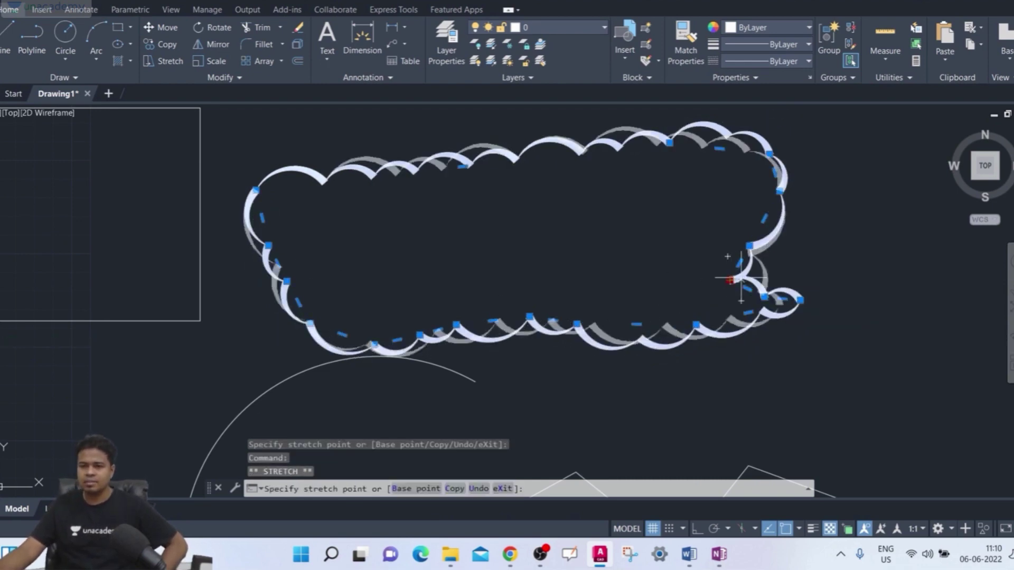
click(756, 245)
click(758, 243)
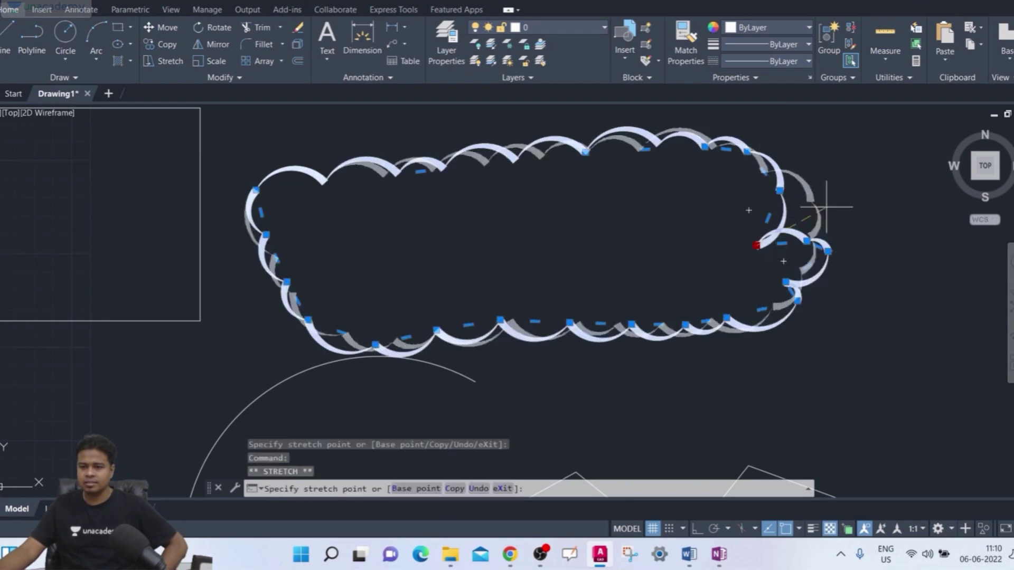
click(842, 205)
middle_drag(946, 276, 897, 290)
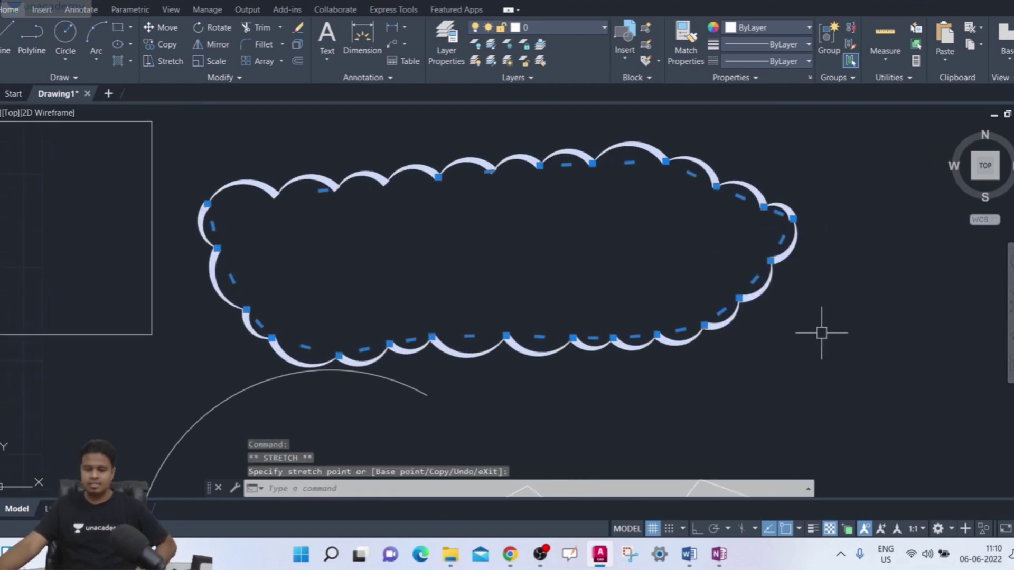
key(Escape)
Select the arc and move it down and to the left, away from the revision cloud, by its center grip
scroll(828, 311, down, 4)
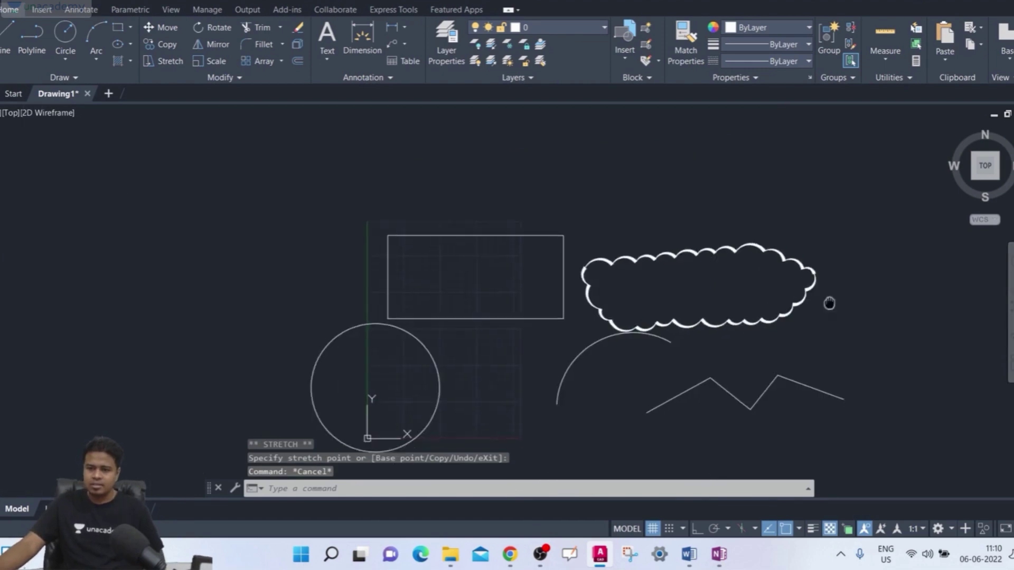
middle_drag(714, 351, 683, 312)
scroll(566, 304, up, 2)
scroll(565, 304, up, 2)
click(539, 297)
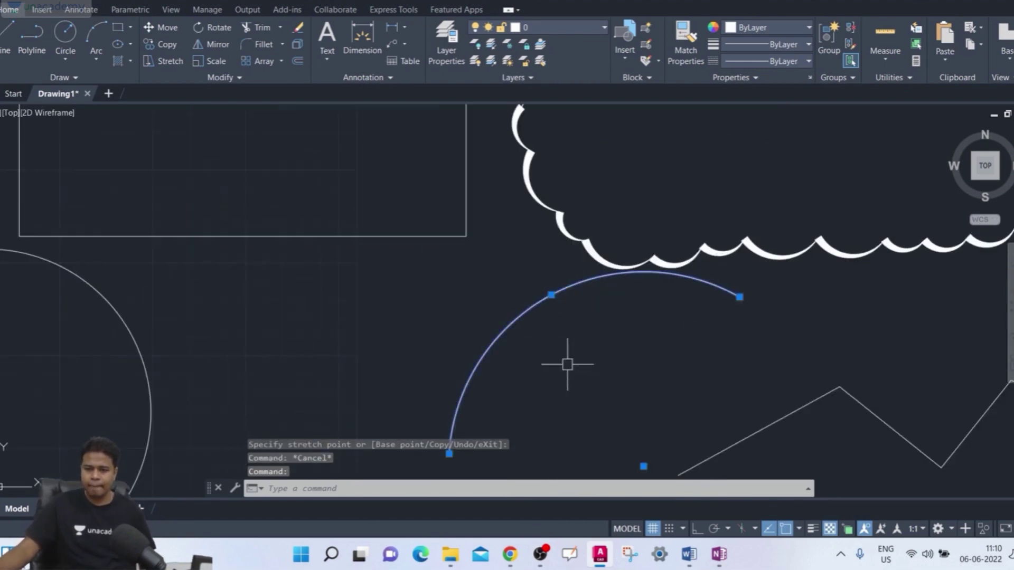
scroll(622, 408, down, 3)
scroll(554, 312, up, 2)
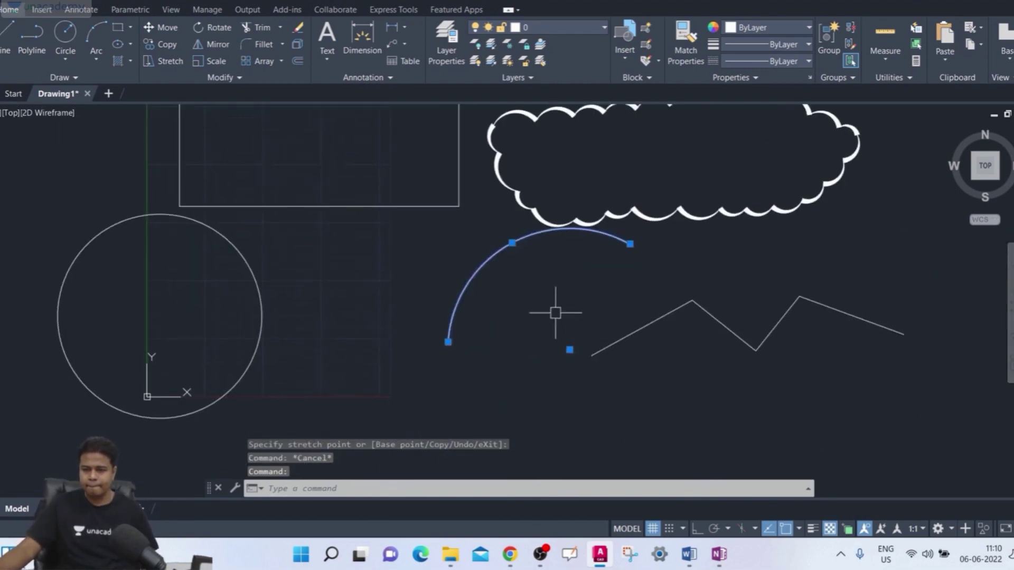
click(569, 350)
click(502, 420)
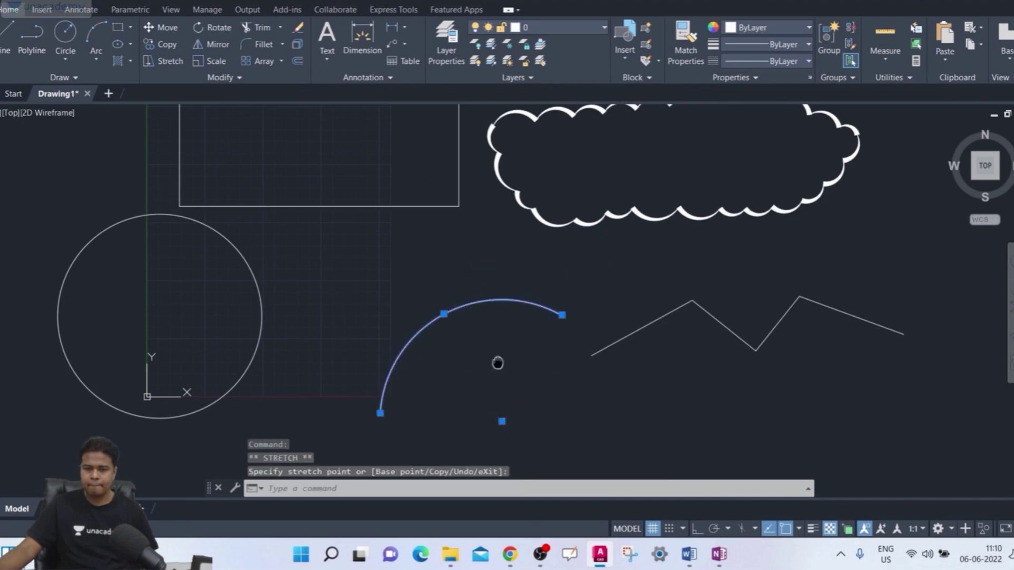
key(Escape)
mouse_move(497, 362)
middle_down()
mouse_move(464, 317)
mouse_move(407, 296)
middle_up()
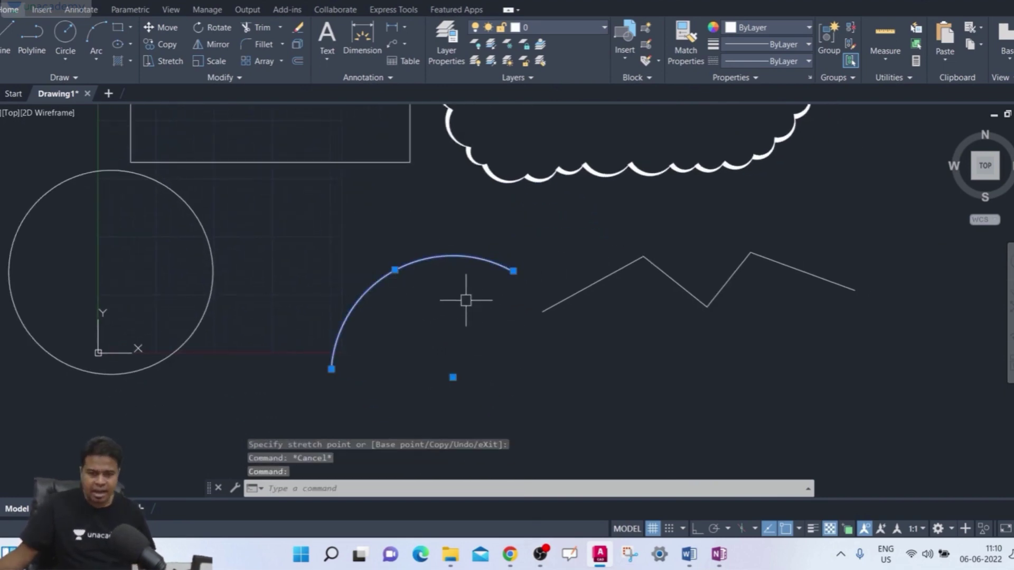
Move the arc slightly farther down by its center grip
middle_drag(450, 307, 437, 315)
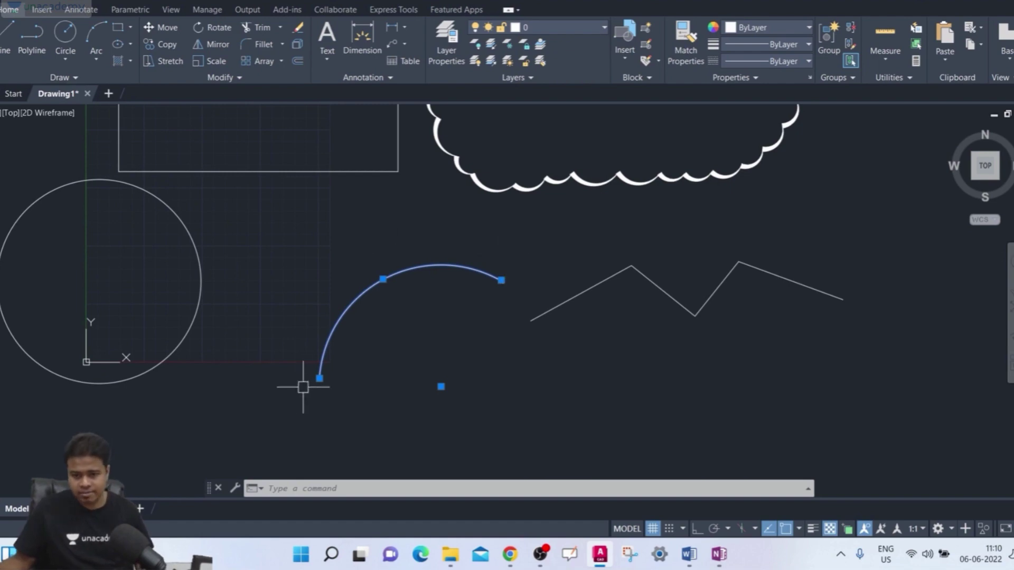
click(441, 387)
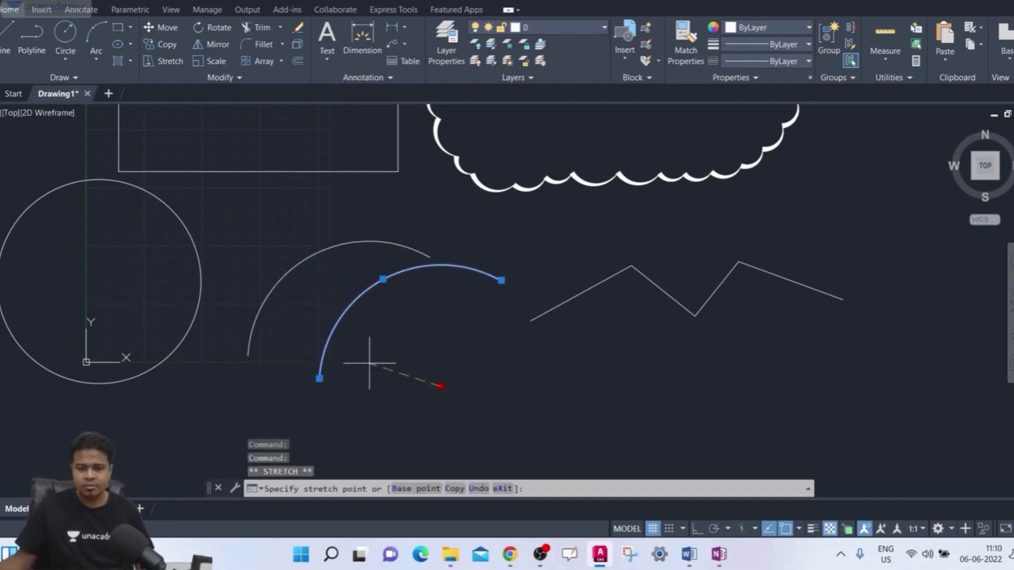
click(422, 431)
middle_drag(407, 400, 423, 346)
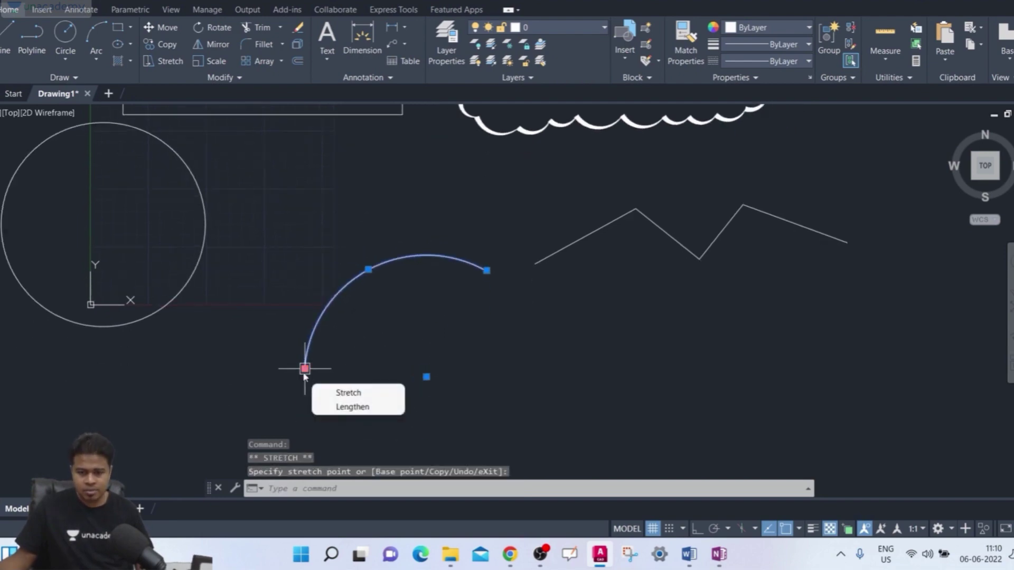
Stretch the arc's lower-left endpoint up and inward, and its right endpoint up and outward toward the zigzag lines
click(304, 368)
click(363, 354)
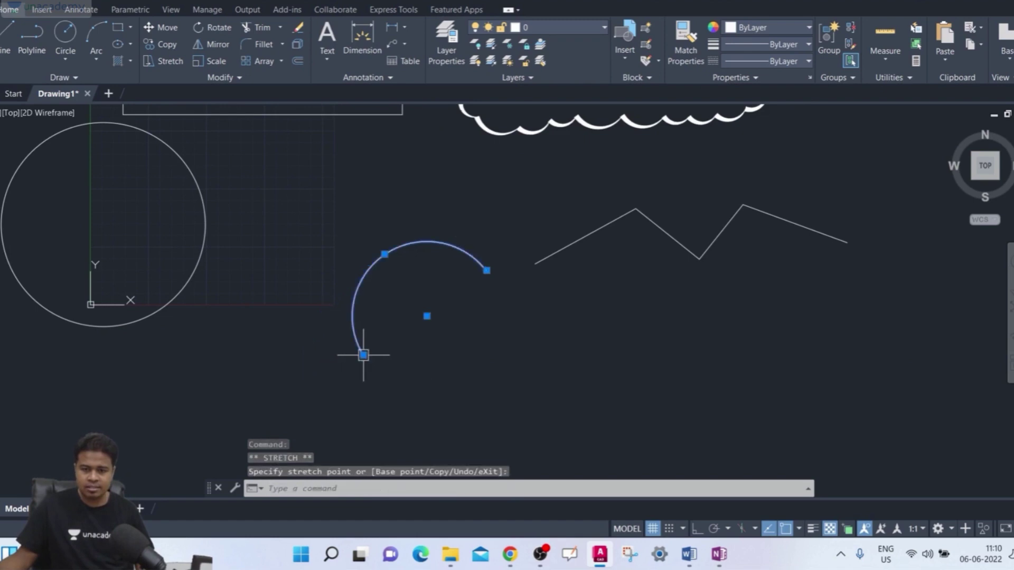
click(486, 270)
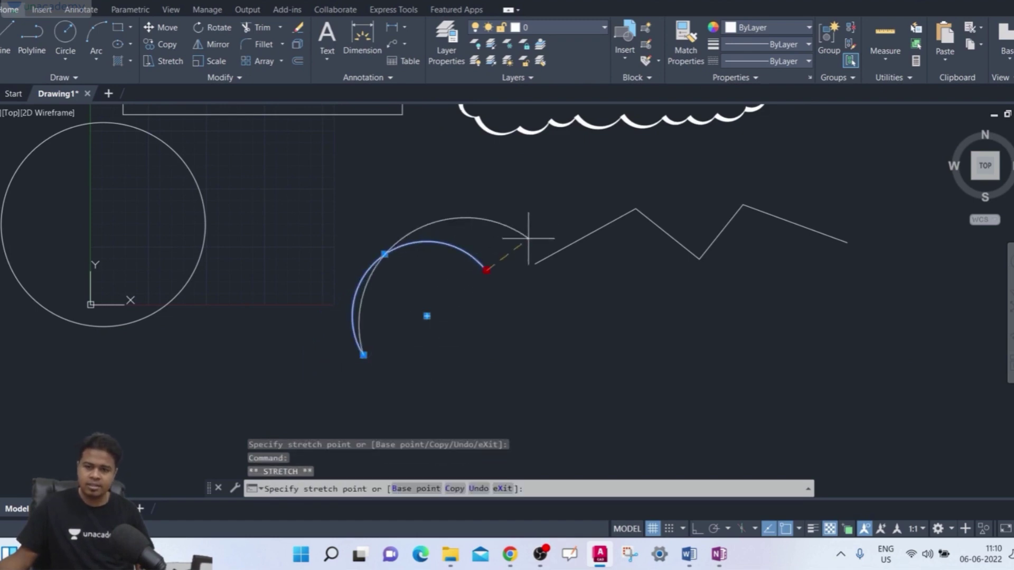
click(532, 221)
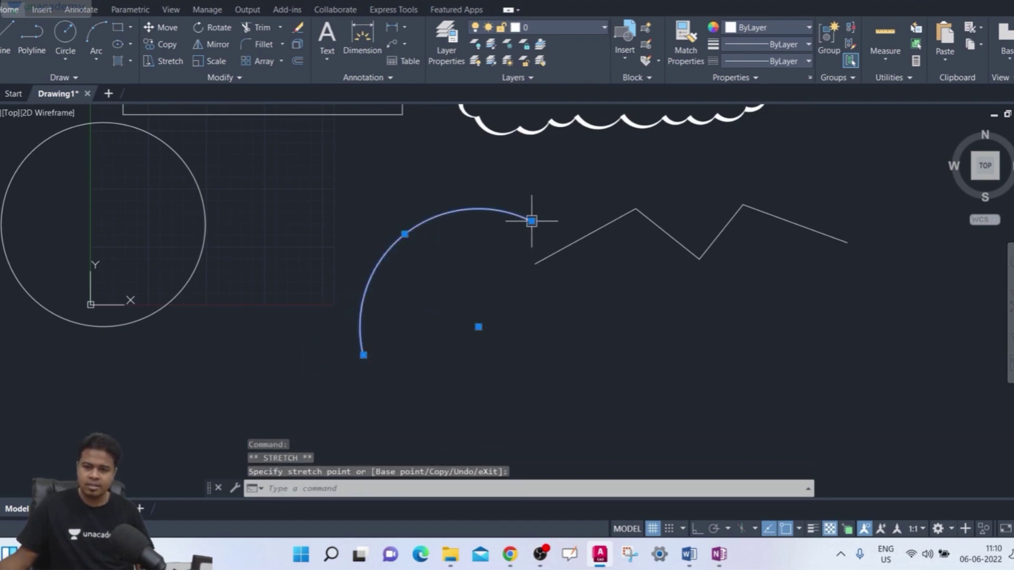
Reshape the arc into a shallow curve below the zigzag lines using its endpoint and midpoint grips, and deselect it
click(405, 233)
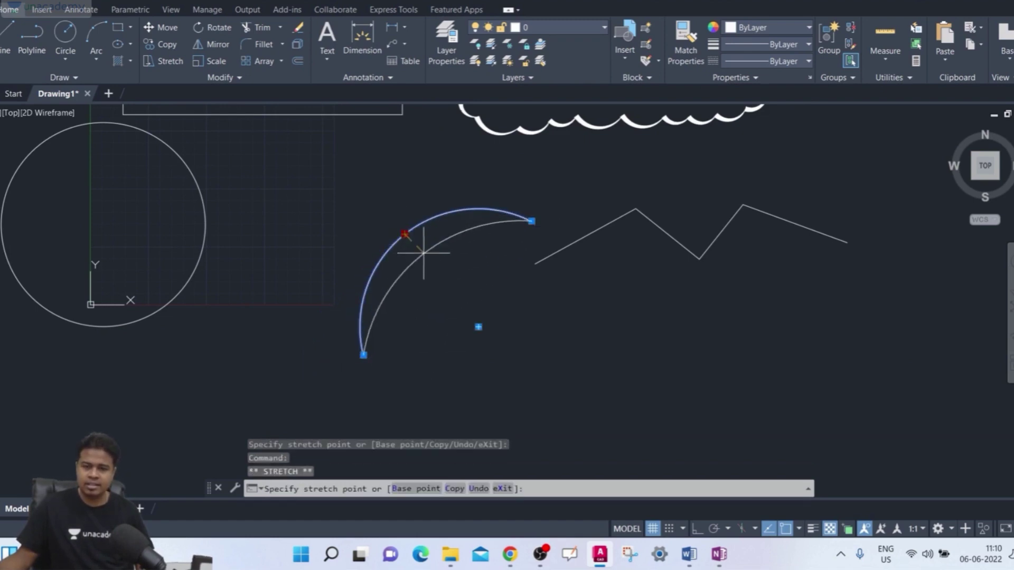
click(532, 221)
click(511, 347)
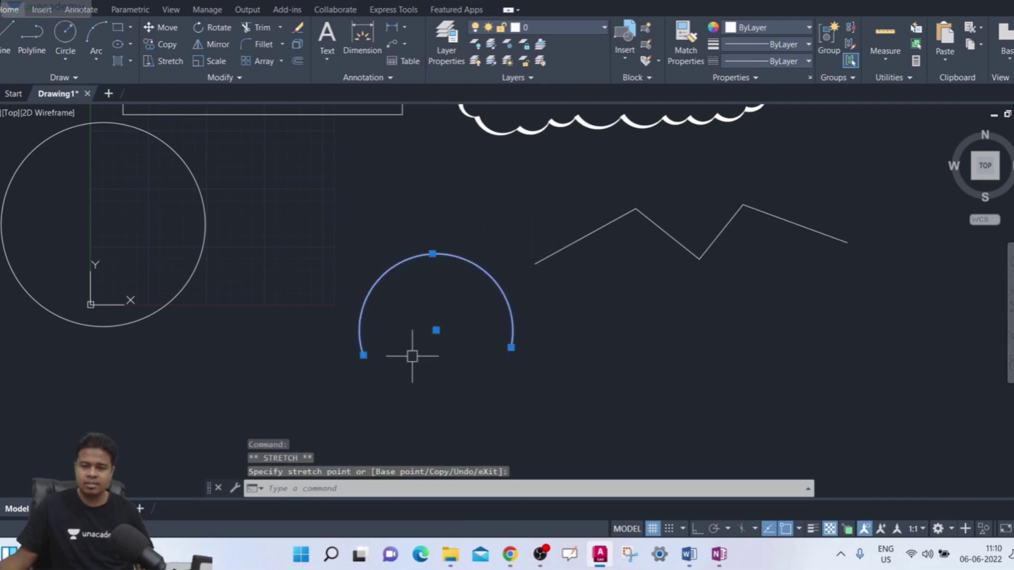
click(340, 323)
click(436, 254)
click(430, 293)
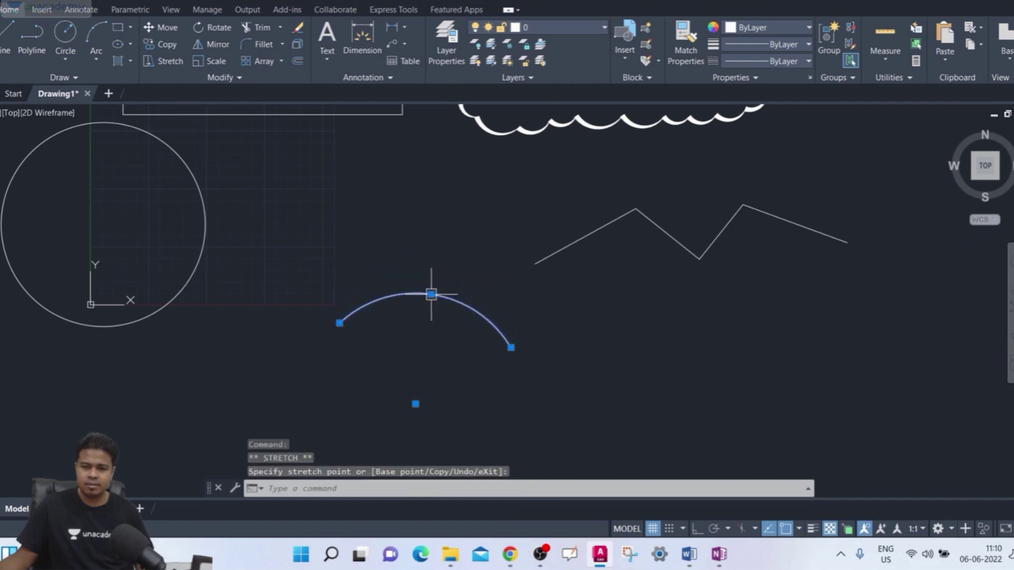
middle_drag(560, 319, 425, 338)
key(Escape)
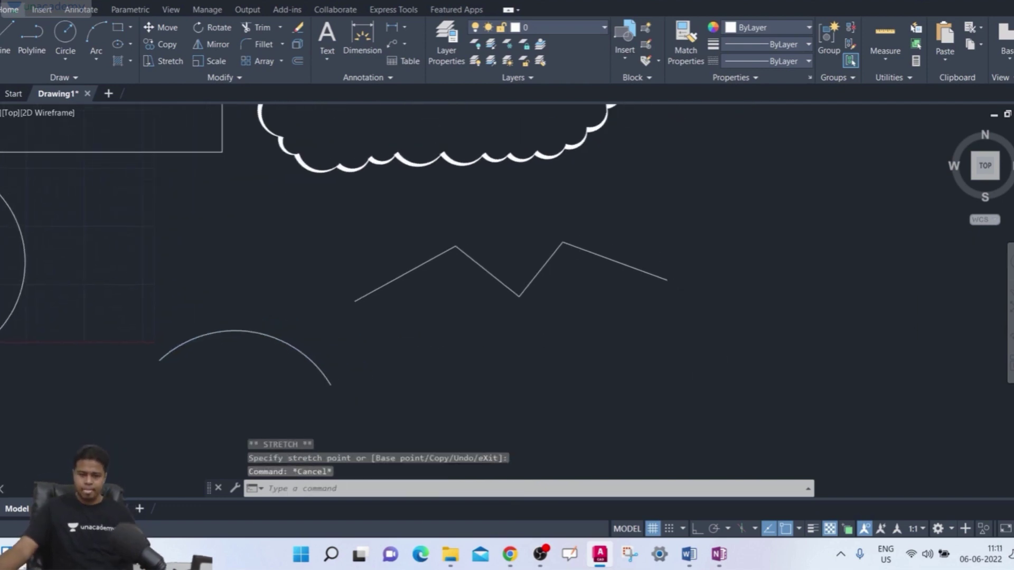
Select the leftmost zigzag line and stretch its free endpoint up and to the left until the line is nearly horizontal
click(403, 275)
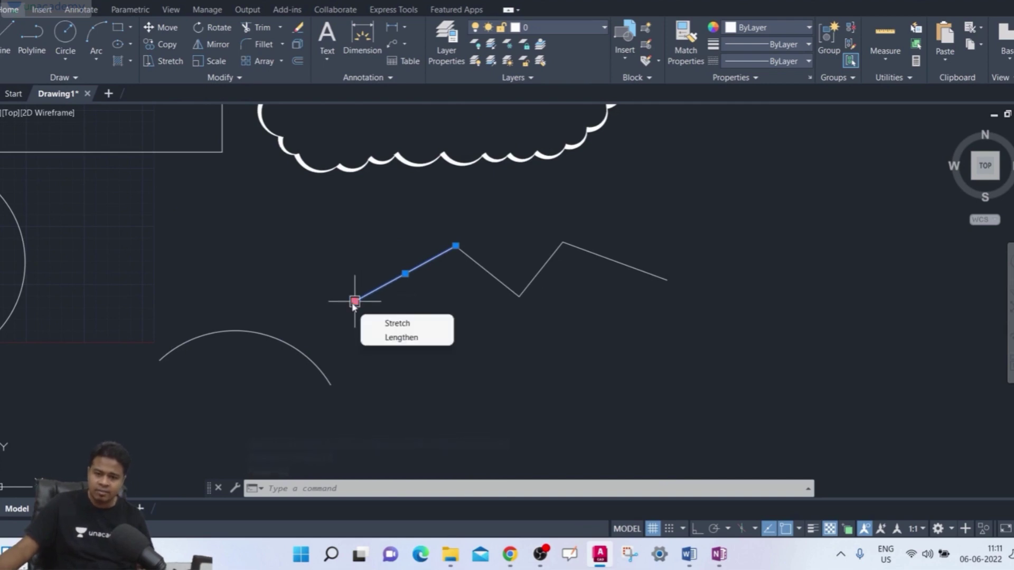
click(354, 301)
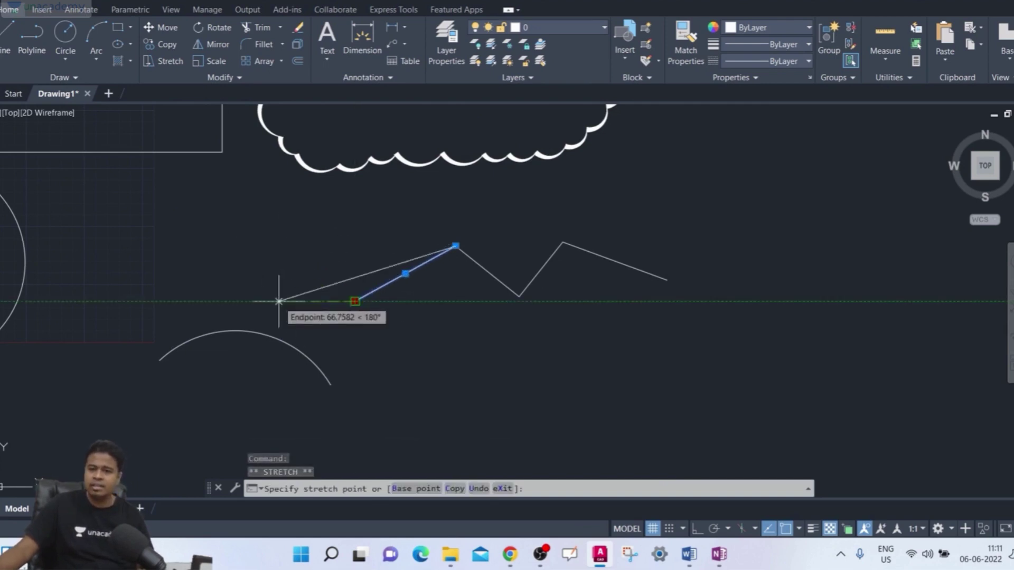
click(256, 238)
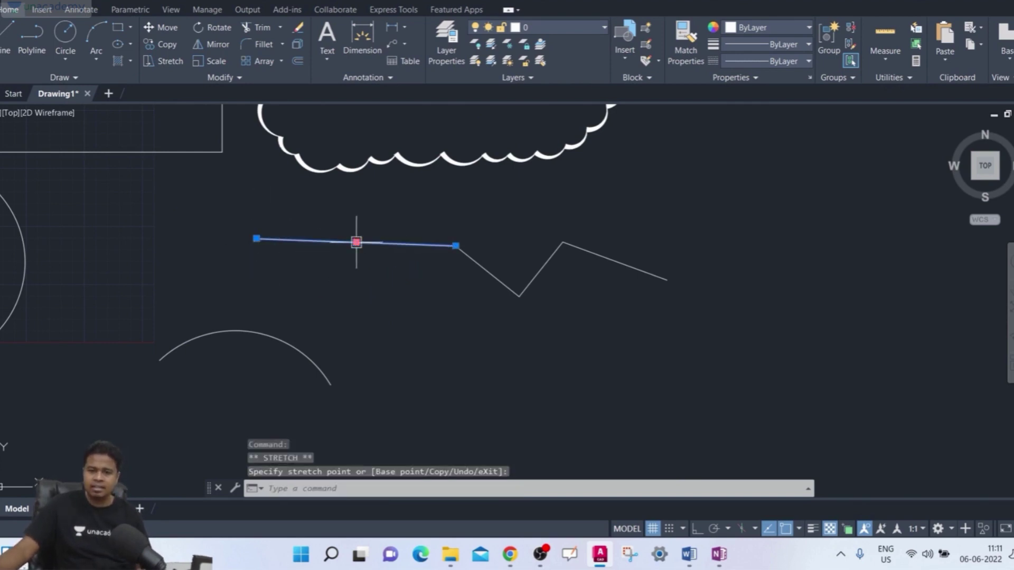
Move the nearly horizontal line below the zigzag and back to its left by the midpoint grip, and deselect it
click(650, 372)
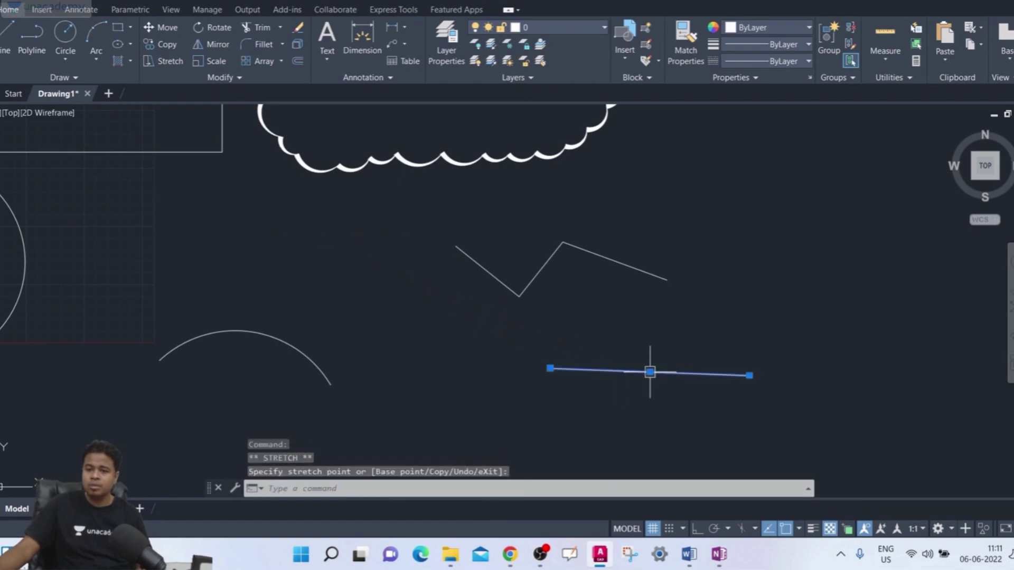
click(650, 371)
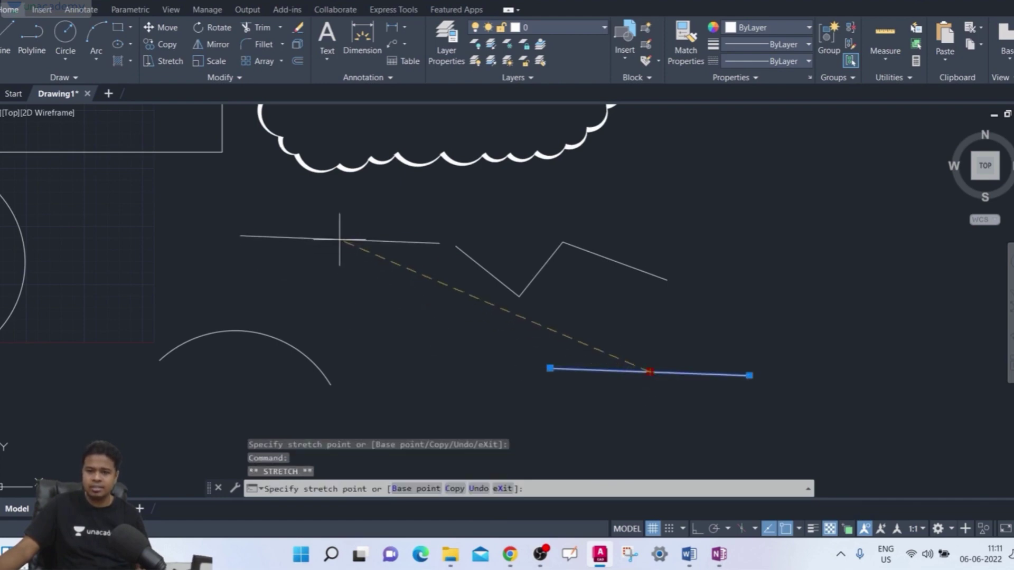
click(339, 239)
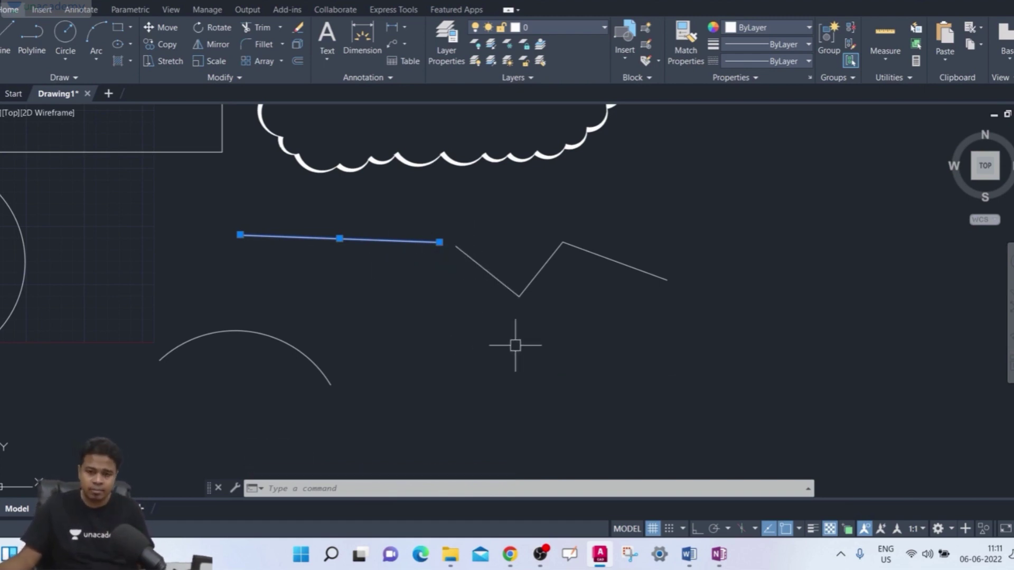
key(Escape)
Join the three connected zigzag lines into one polyline
text(j)
key(Return)
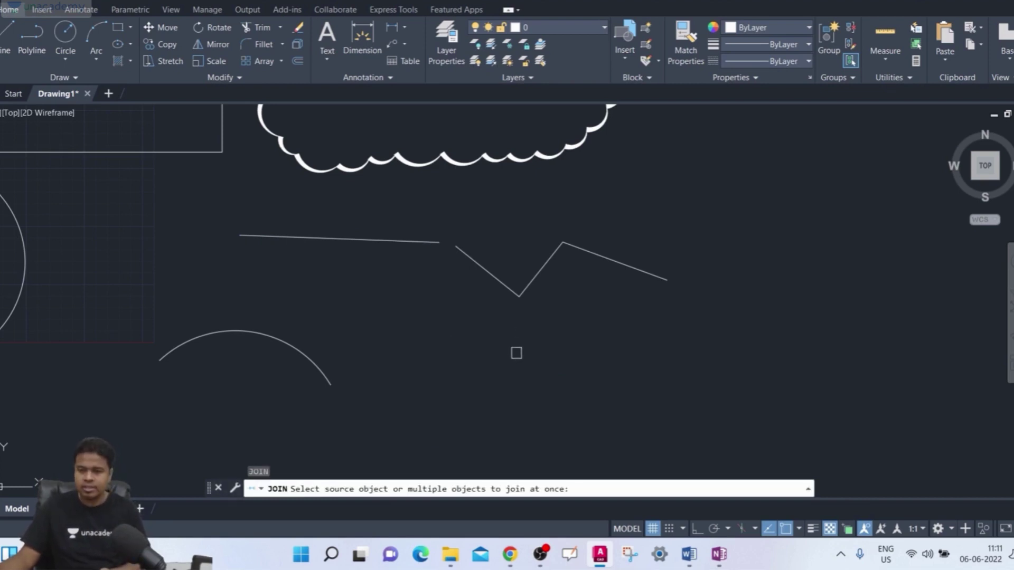
click(736, 215)
click(462, 331)
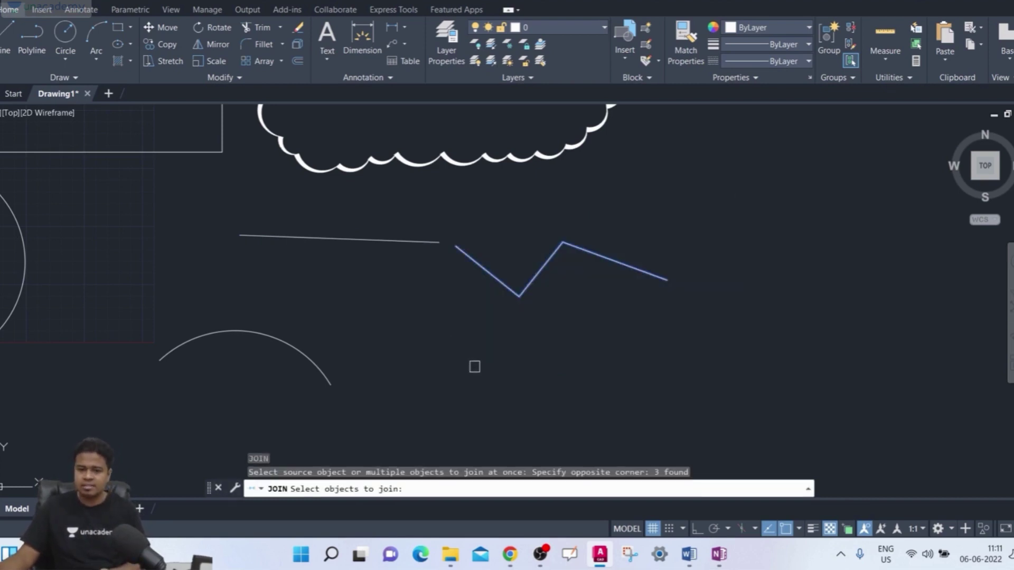
key(Return)
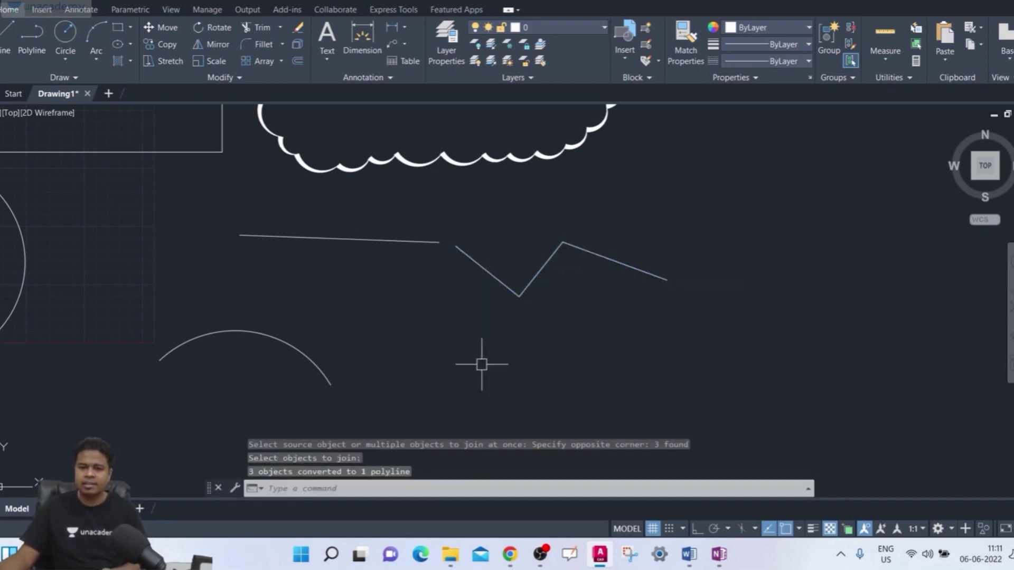
Select the joined polyline and stretch its low vertex straight up, its peak up and right, and its right endpoint outward
click(510, 290)
click(519, 296)
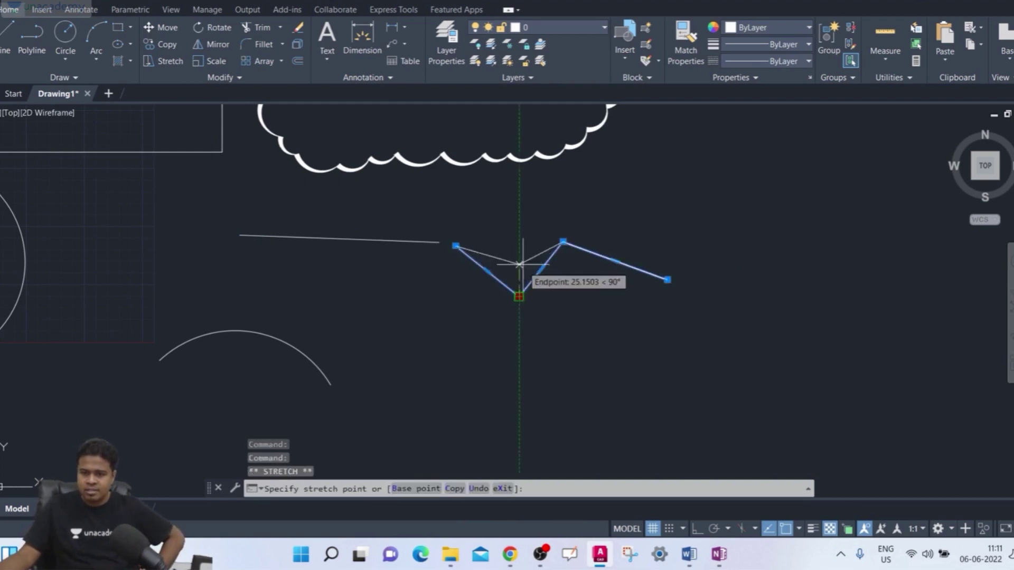
click(519, 200)
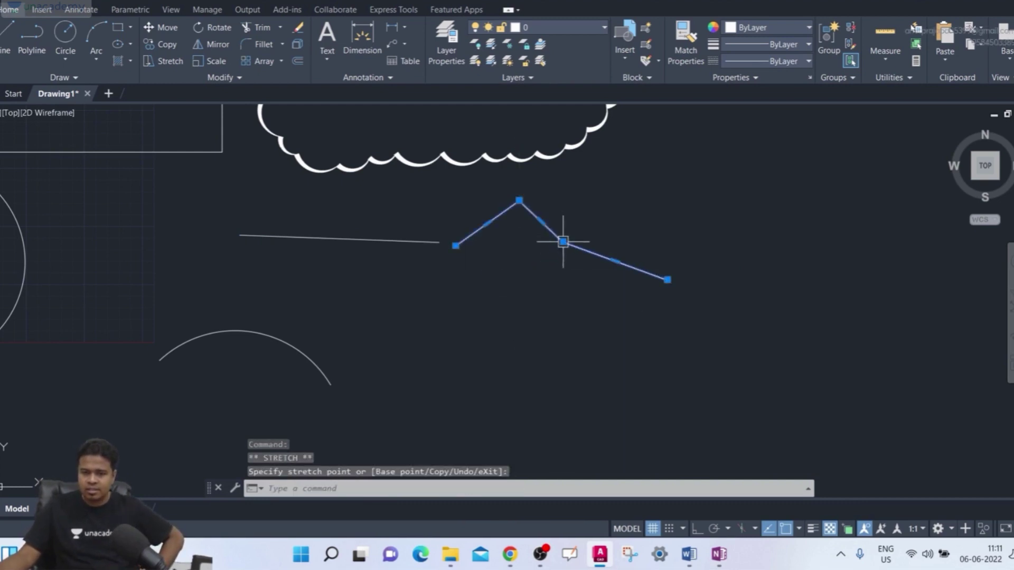
click(563, 241)
click(659, 181)
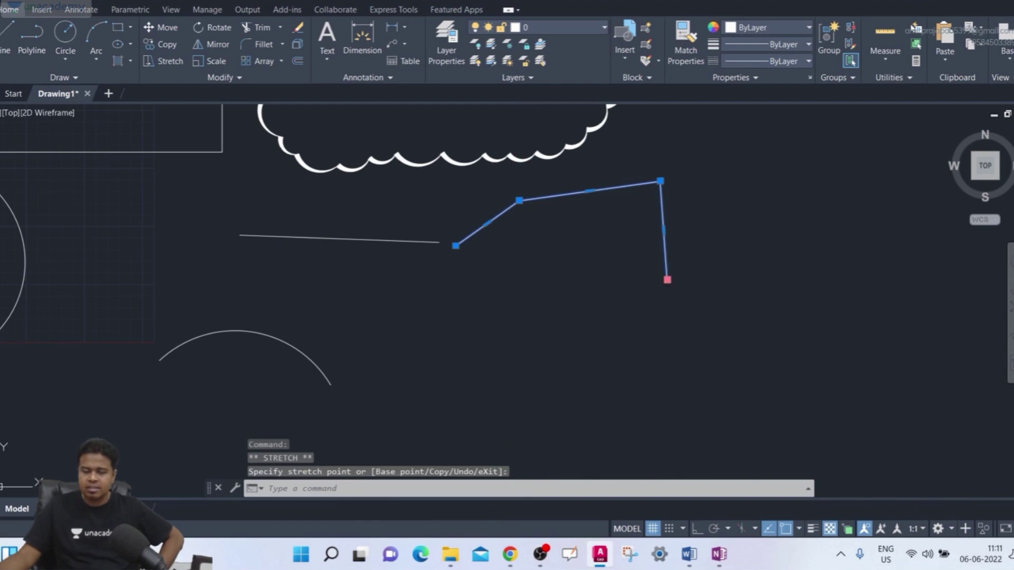
click(738, 270)
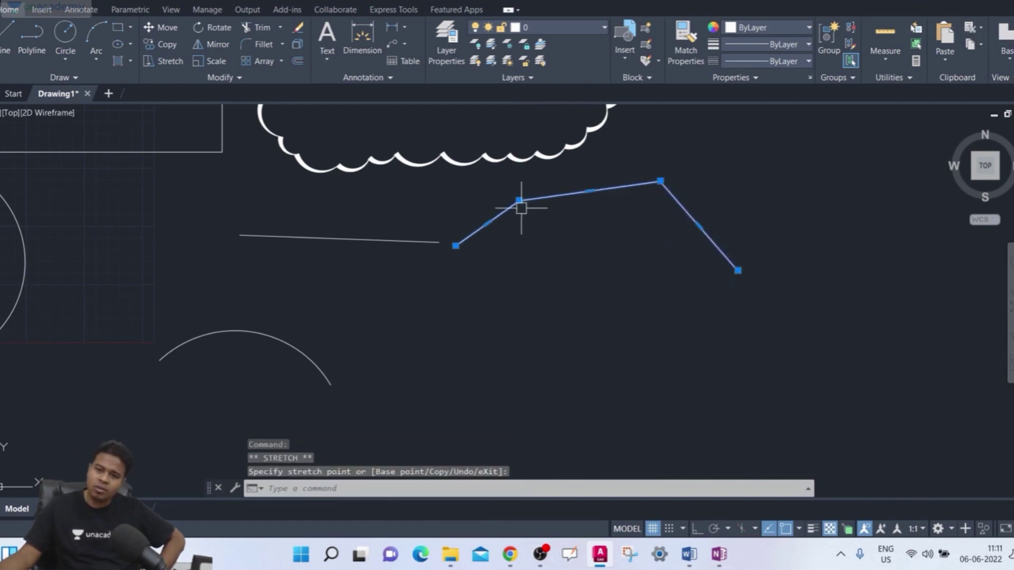
Stretch the polyline's second vertex down and to the right, and pull its left endpoint down below the shape
click(519, 201)
click(589, 258)
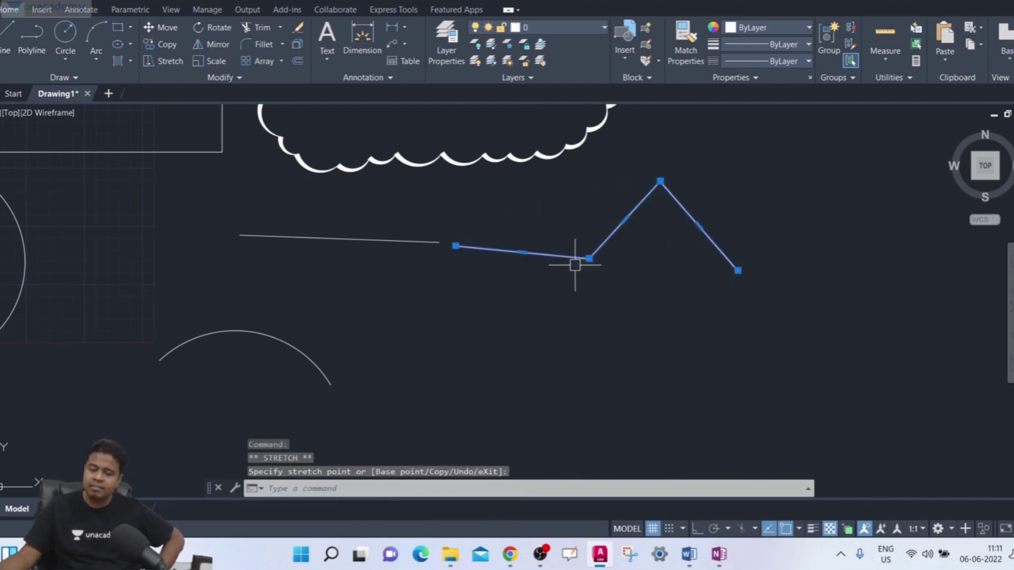
click(455, 246)
click(507, 370)
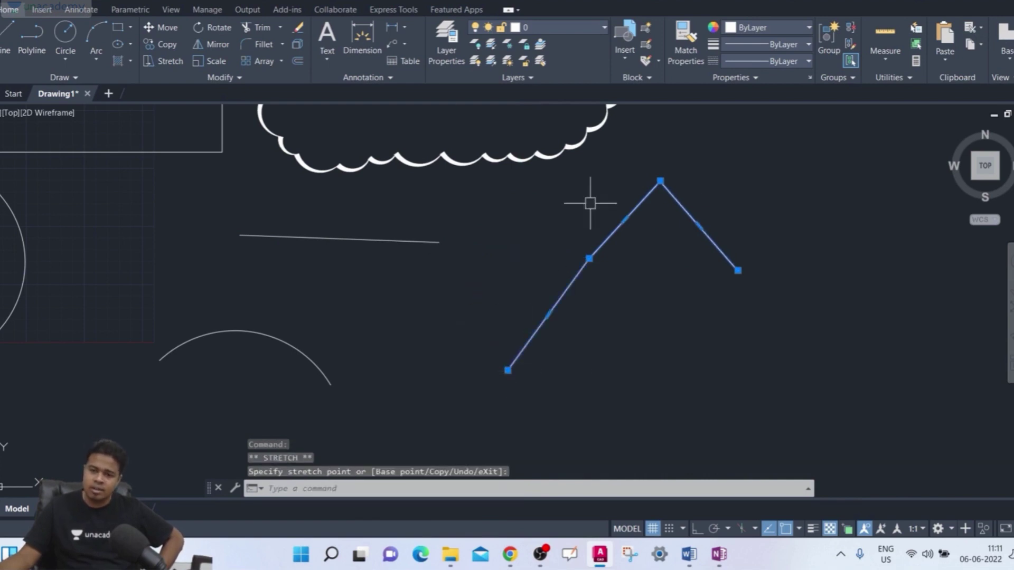
Shift the polyline's middle segment up and left, pull its lower vertex farther left, and raise the right endpoint
click(624, 220)
click(595, 192)
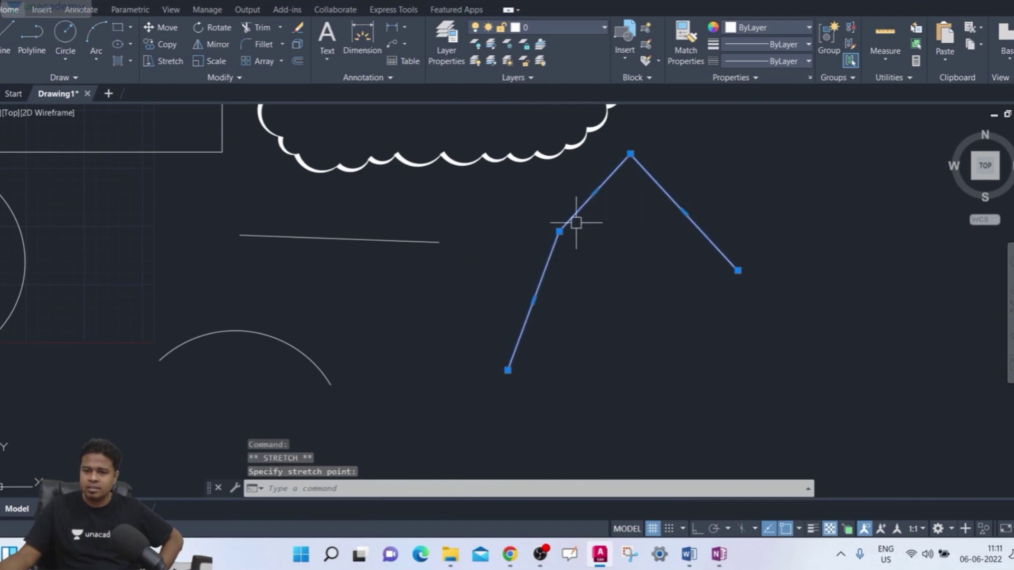
click(558, 231)
click(530, 220)
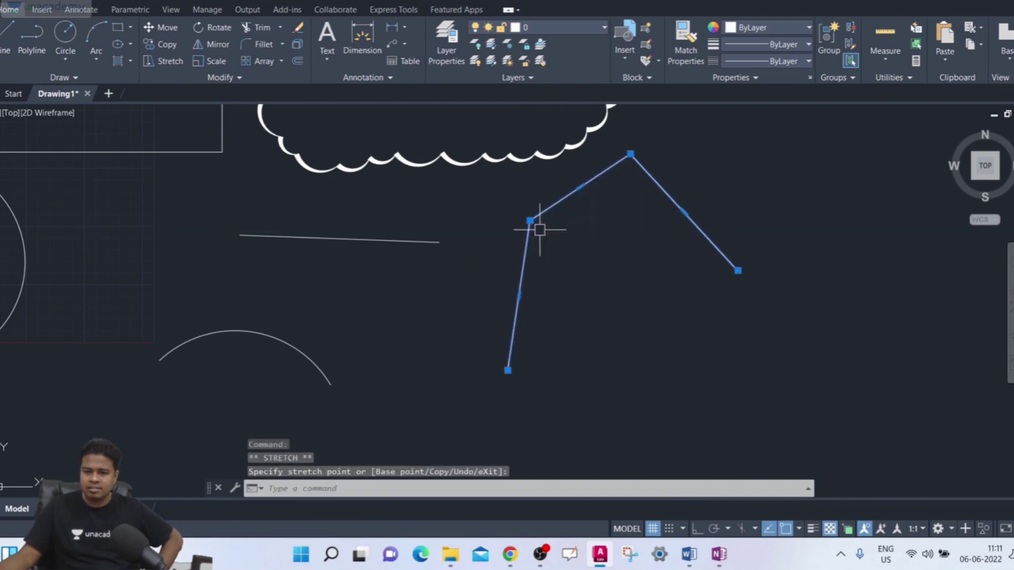
click(737, 269)
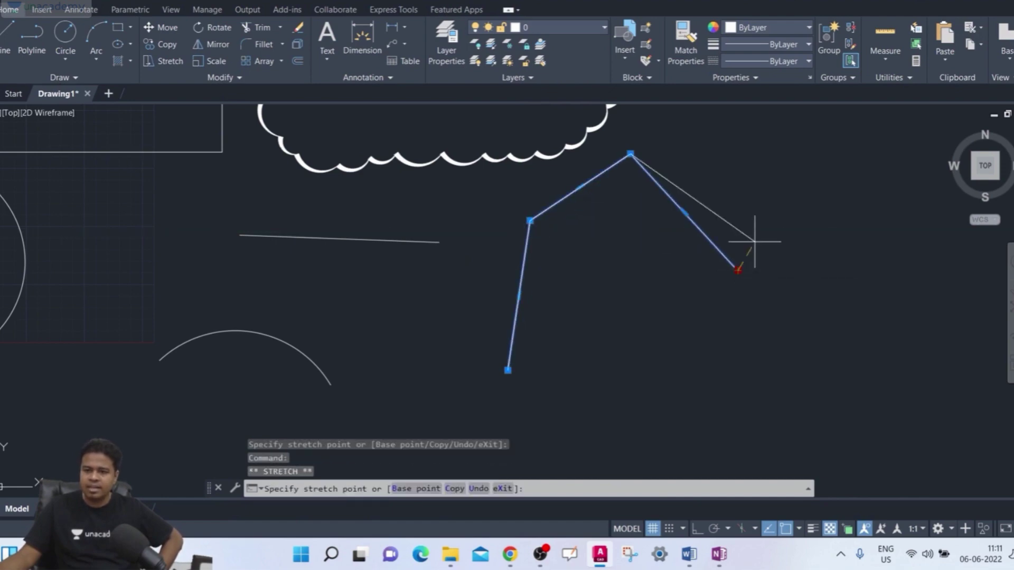
click(776, 208)
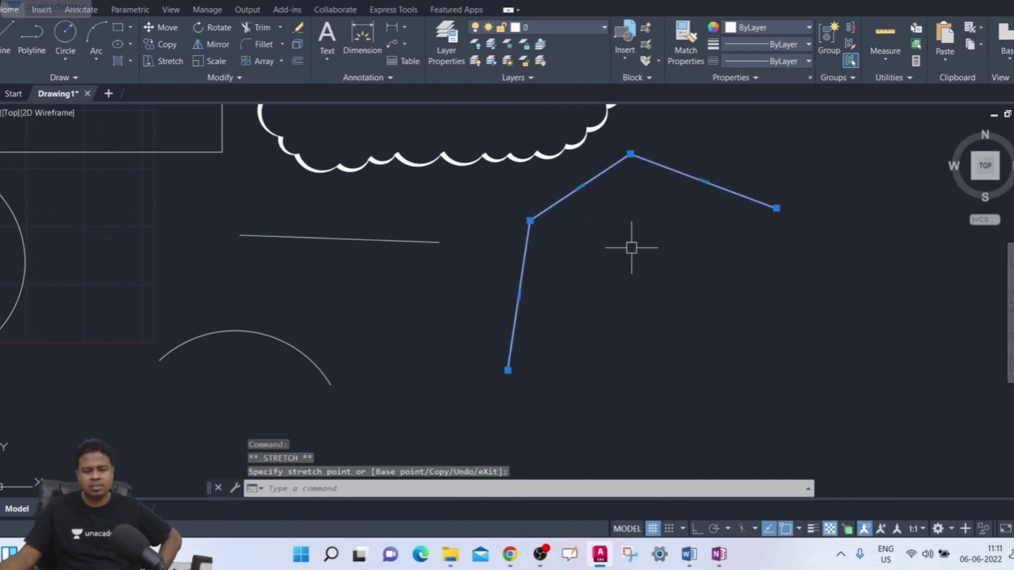
Add the separate nearly horizontal line to the selection and move it up and right by its midpoint grip
click(388, 222)
click(349, 238)
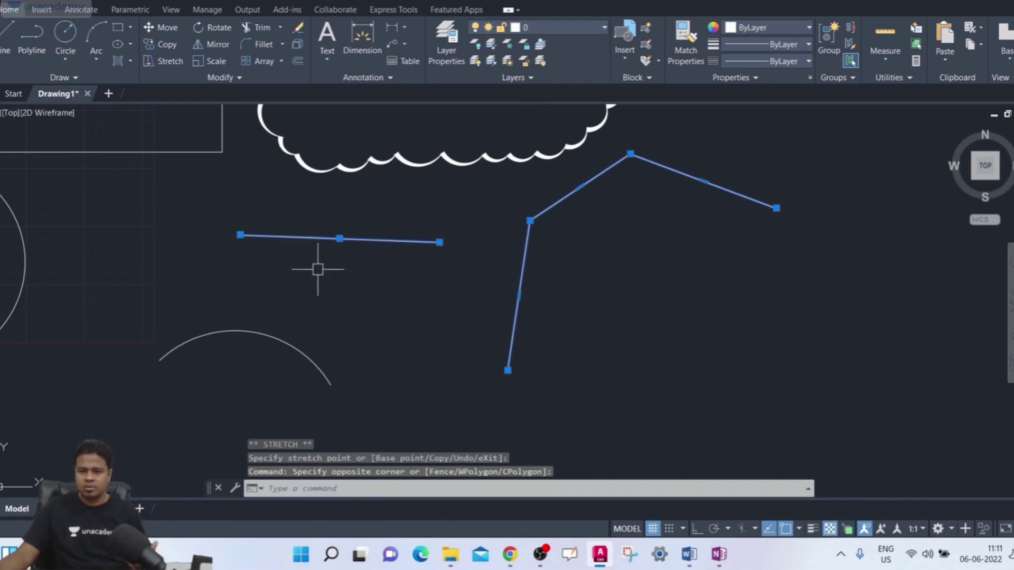
click(340, 238)
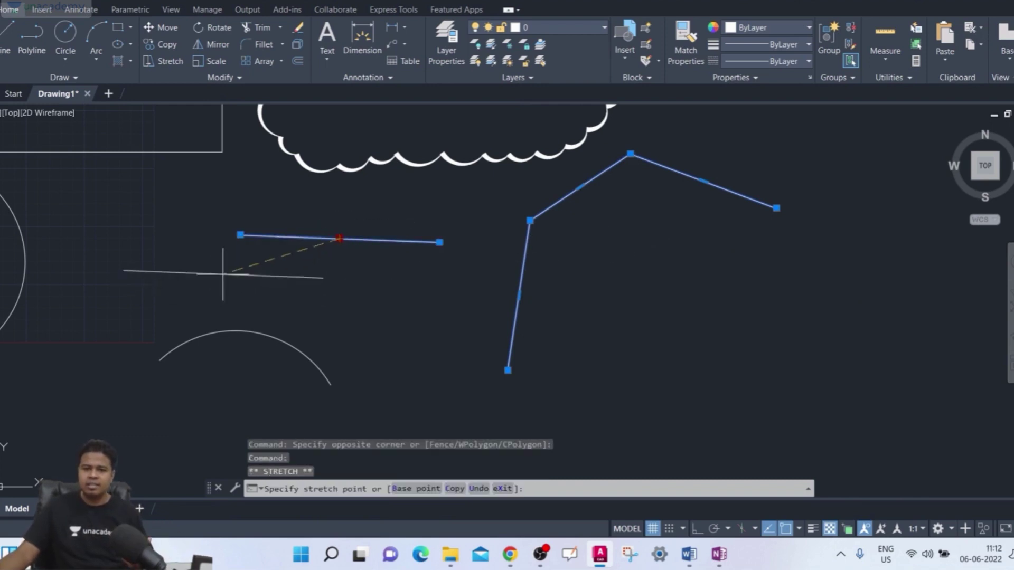
click(380, 202)
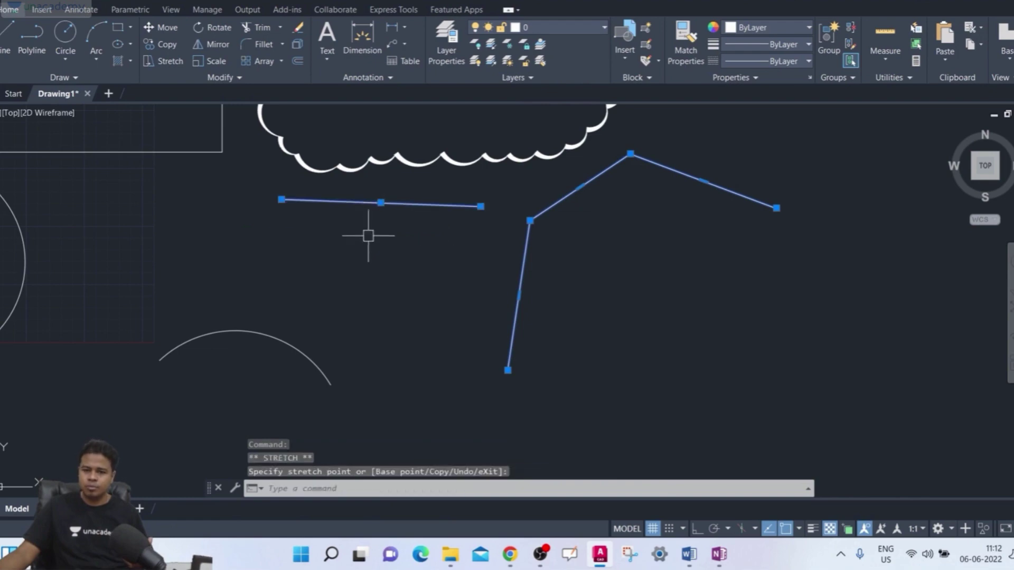
Stretch the separate line's right endpoint down to a steep slope, move the line left by its midpoint grip, and clear the selection
click(480, 206)
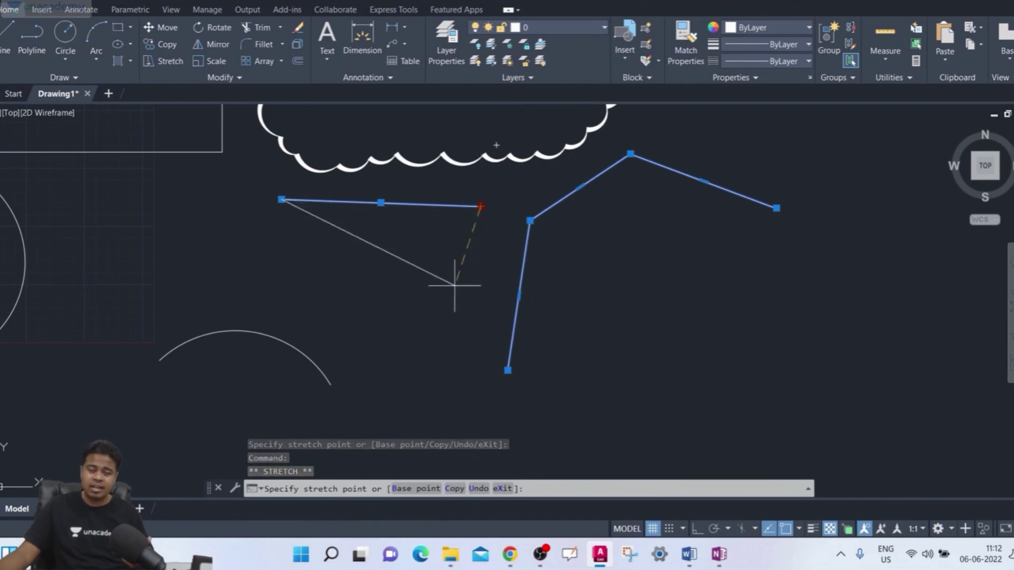
click(406, 315)
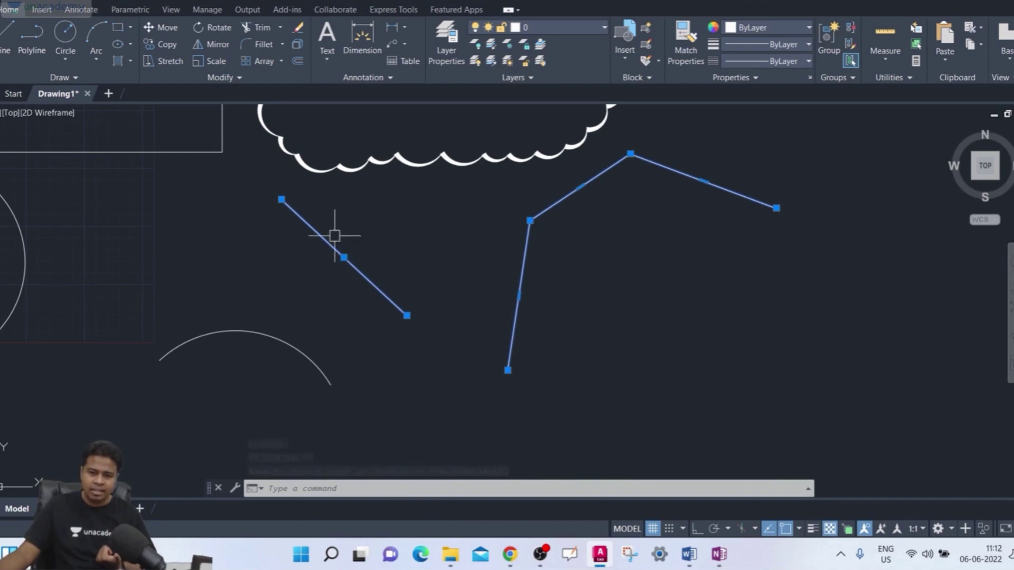
click(341, 256)
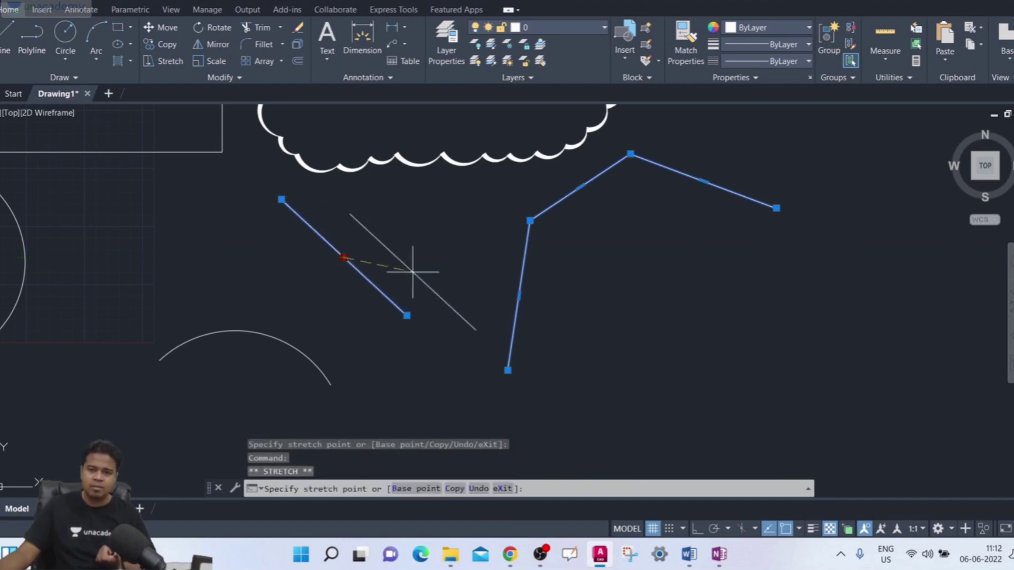
click(245, 271)
scroll(493, 271, down, 4)
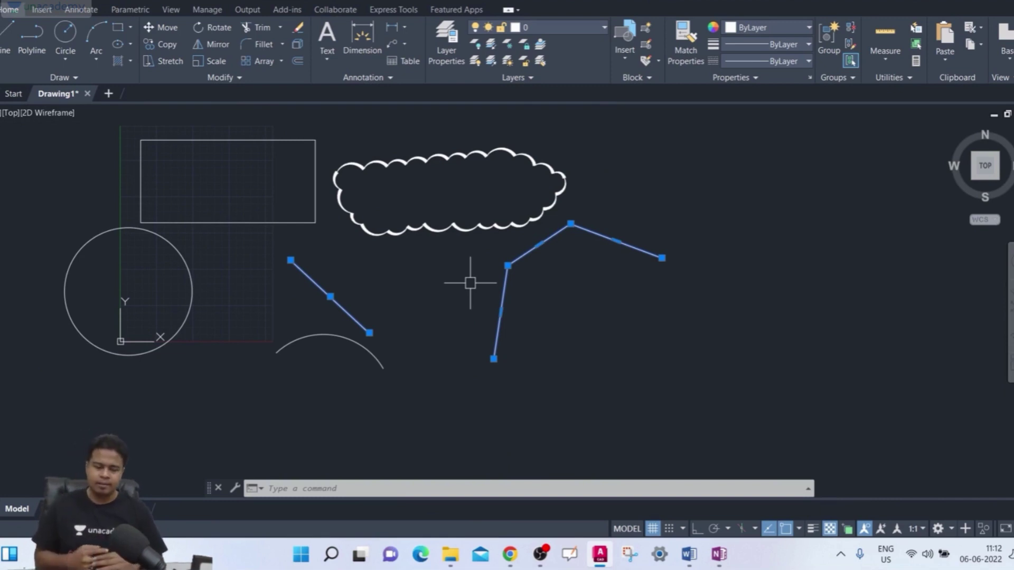
key(Escape)
key(Escape)
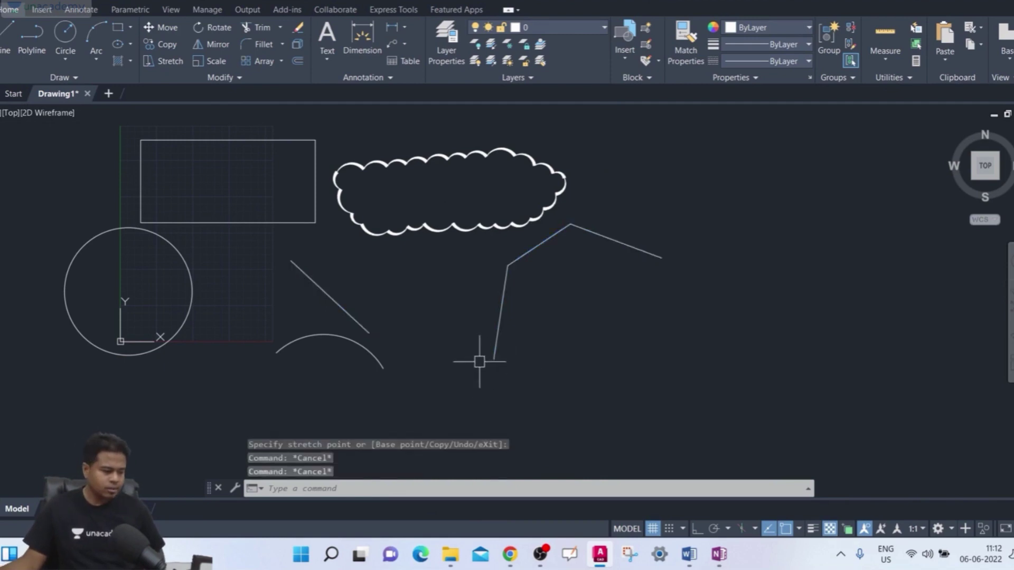
Erase all the existing shapes from the drawing: circle, rectangle, revision cloud, line, arc and polyline
middle_drag(555, 301, 536, 312)
click(725, 145)
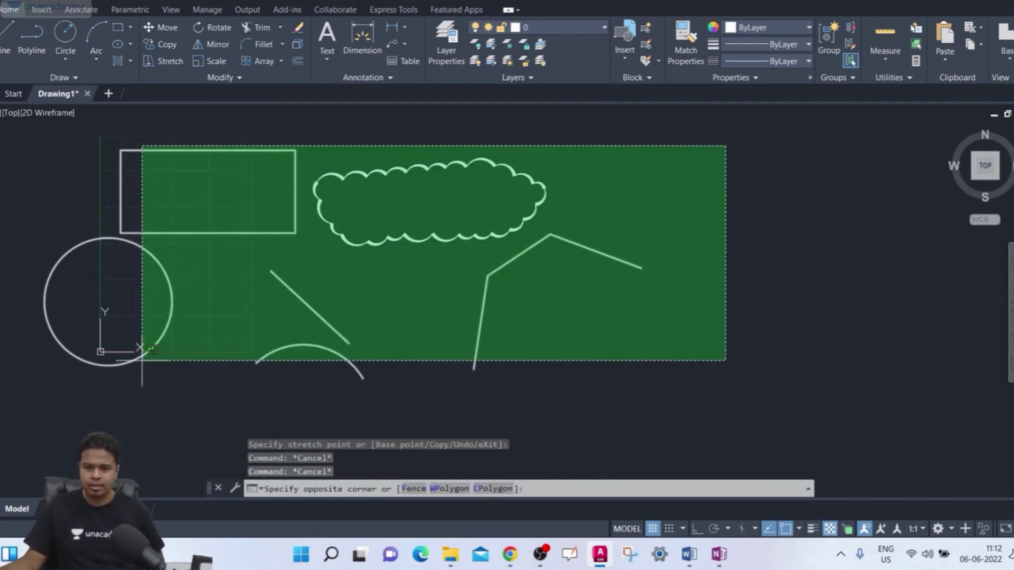
click(88, 369)
key(Delete)
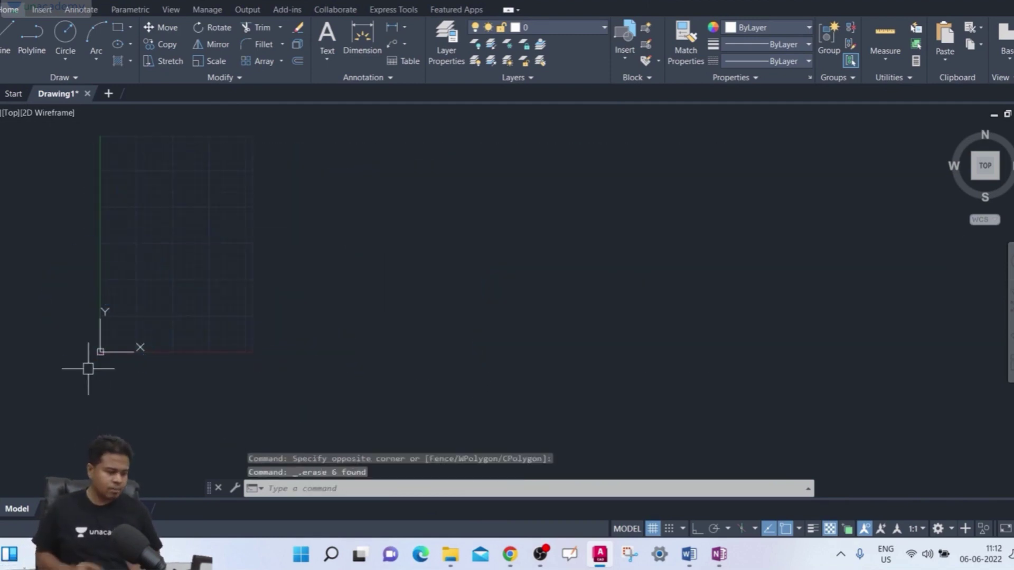
mouse_move(182, 222)
middle_down()
mouse_move(218, 246)
mouse_move(227, 237)
middle_up()
scroll(204, 263, up, 2)
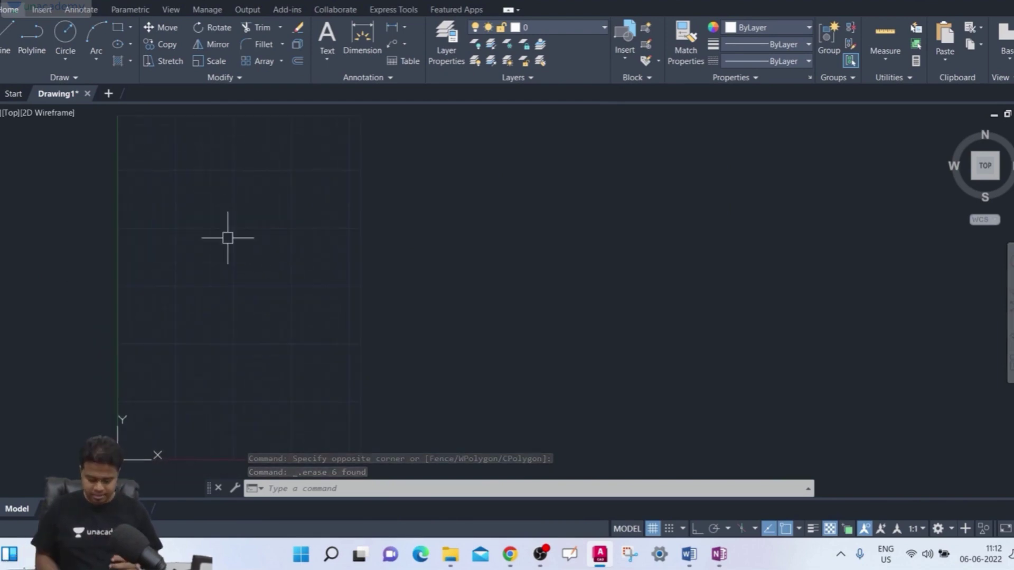
text(pl)
key(Return)
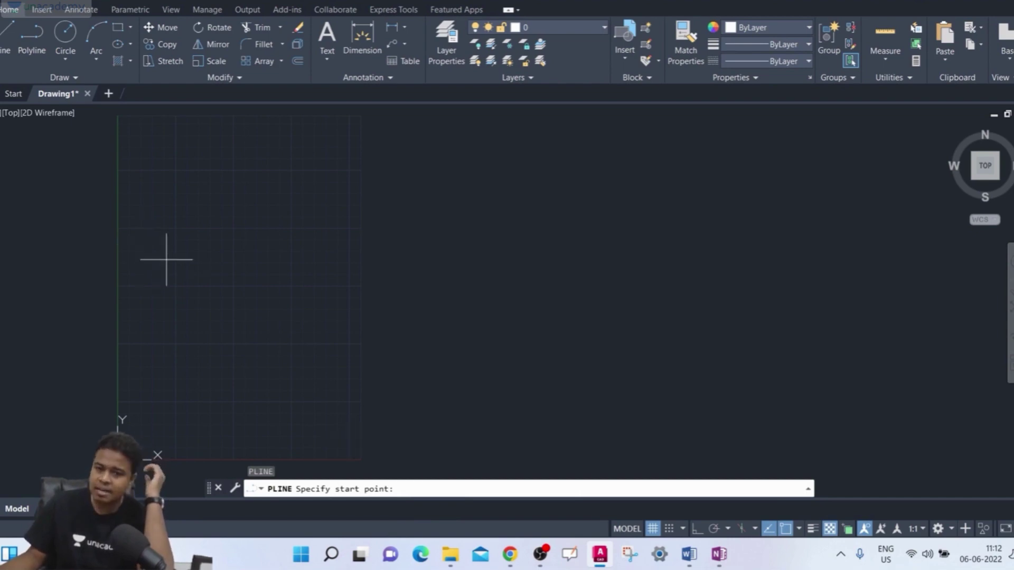
click(140, 244)
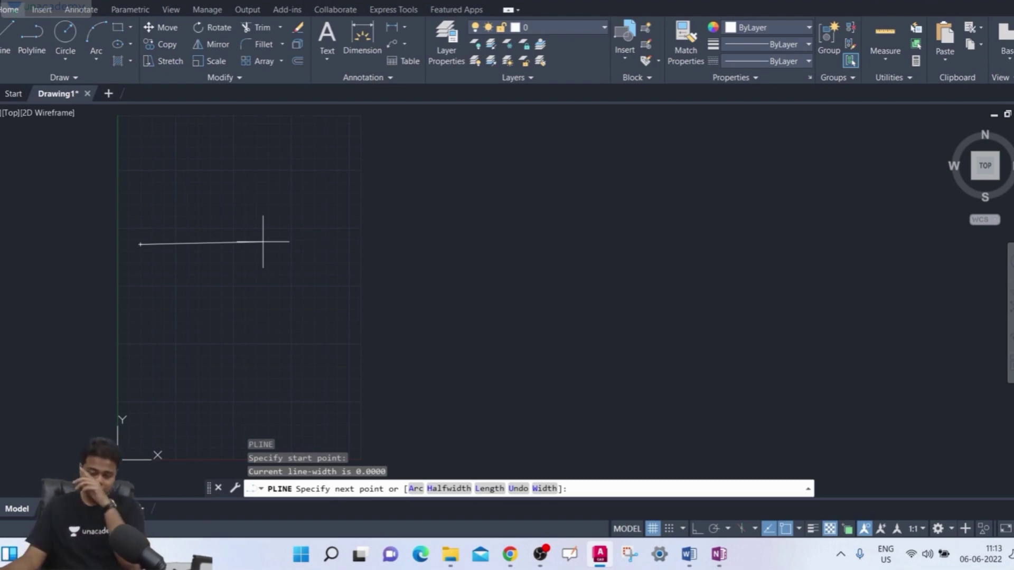
key(Escape)
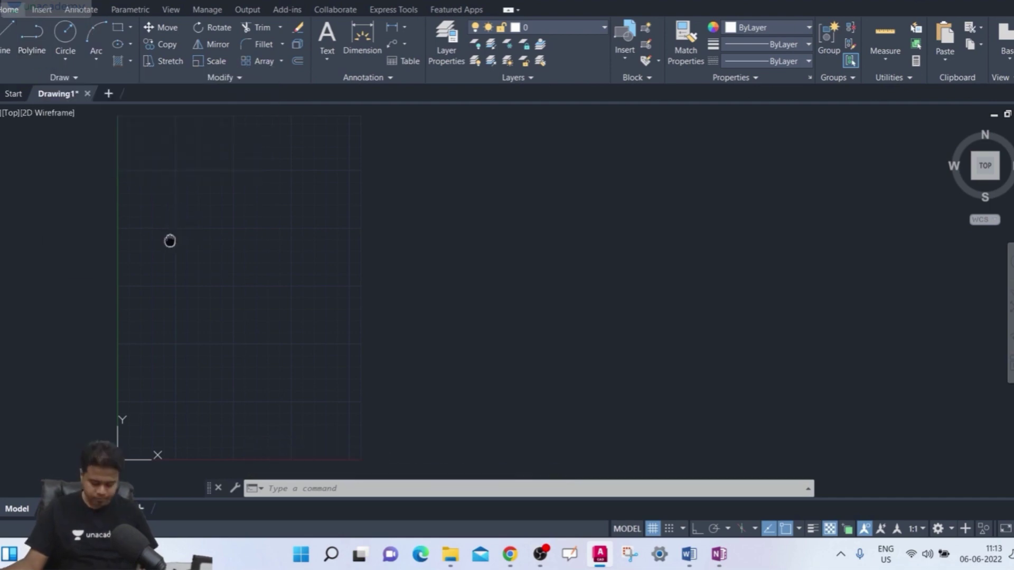
Draw an open zigzag polyline of eight straight segments running rightward from near the Y axis, and select it as one object
text(pl)
key(Return)
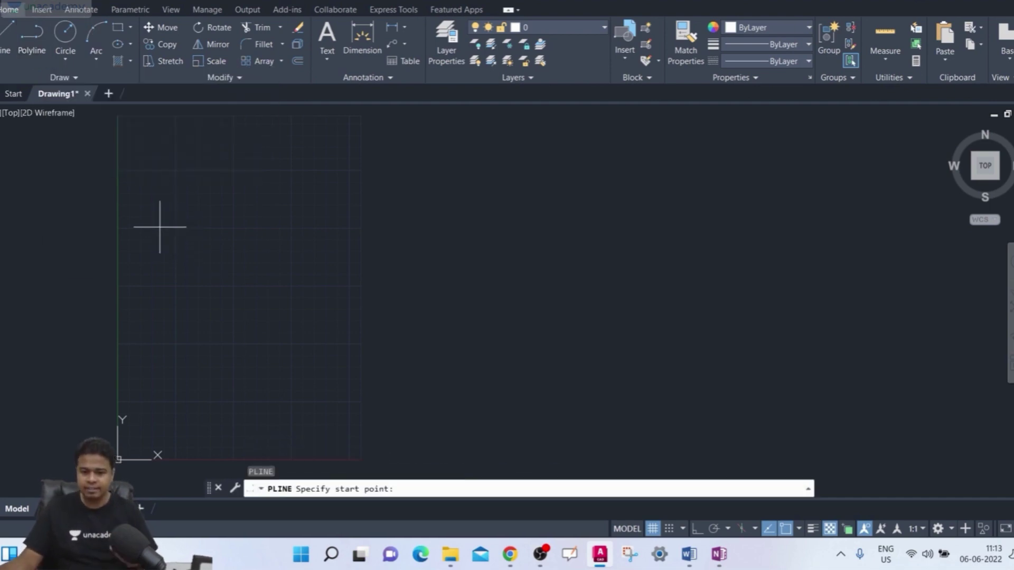
click(144, 294)
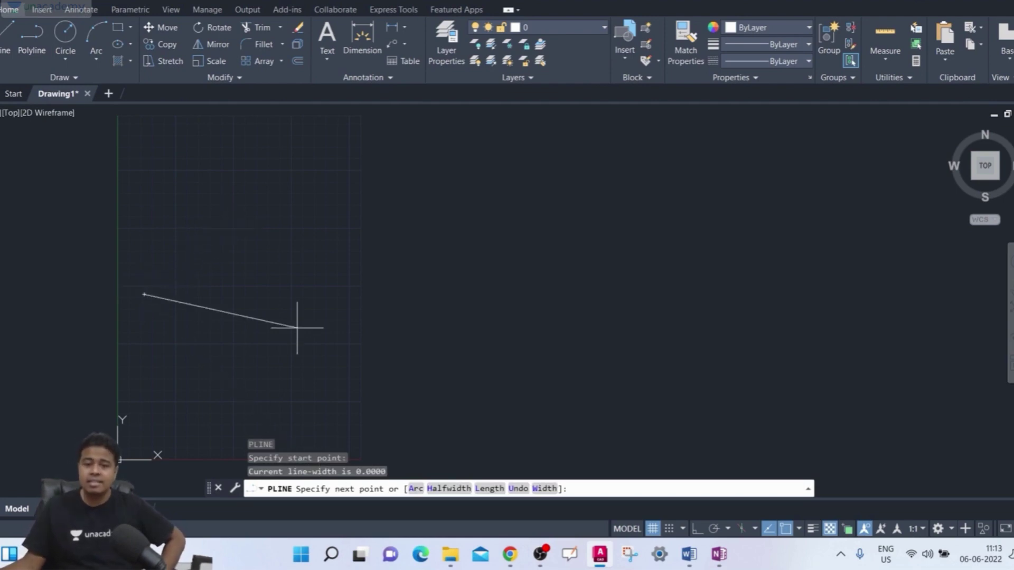
click(244, 215)
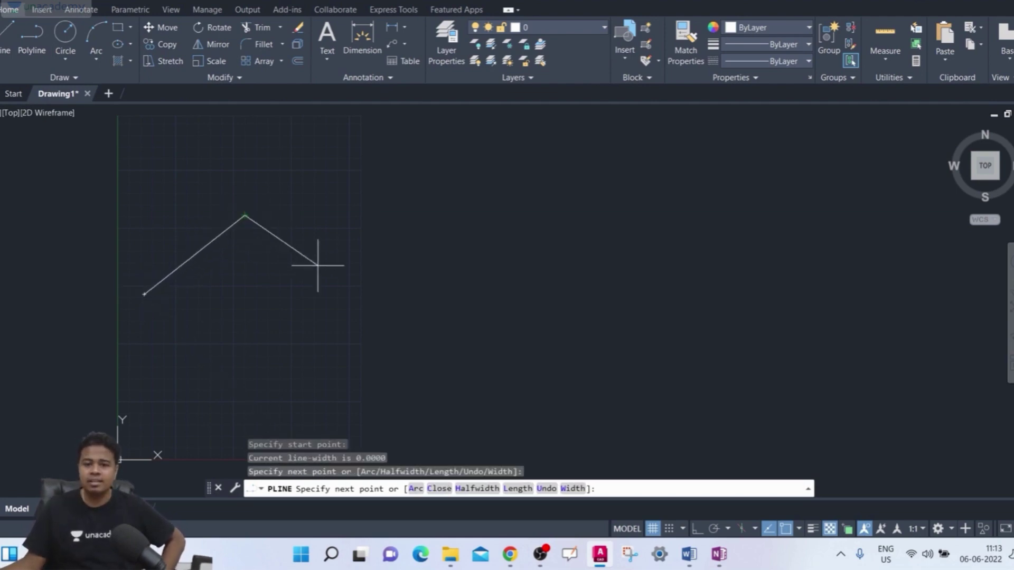
click(322, 302)
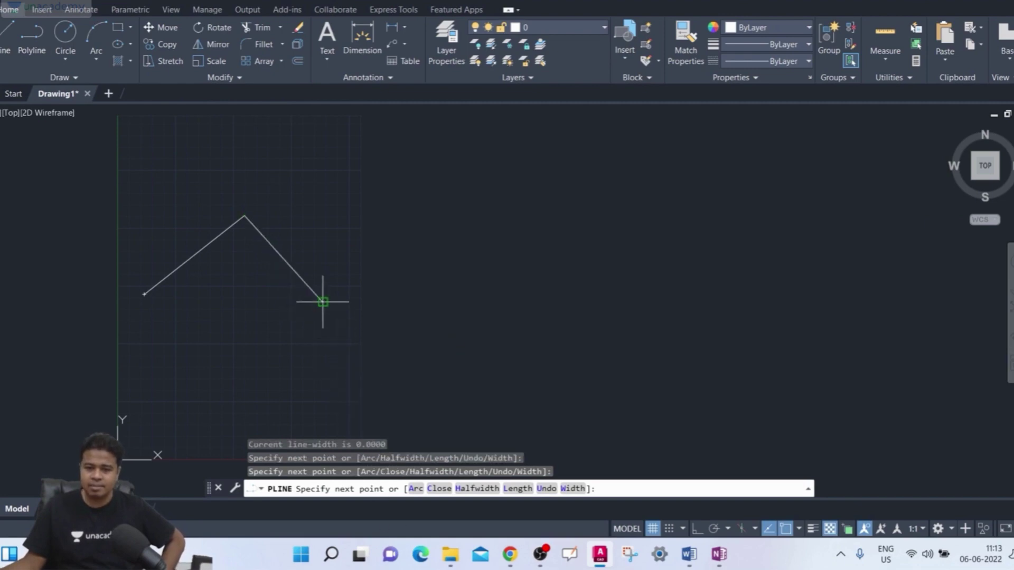
click(468, 219)
click(565, 290)
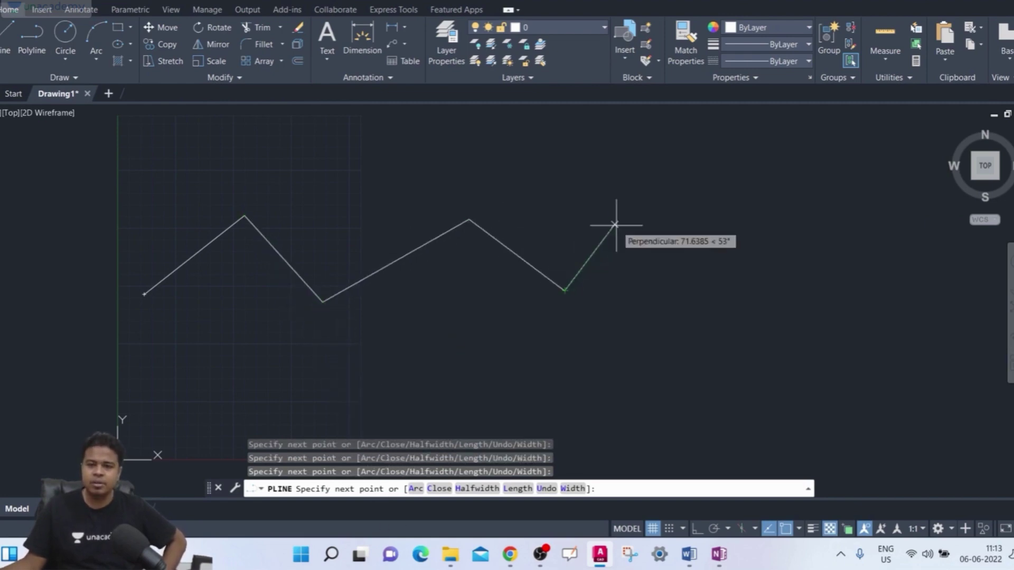
click(615, 224)
click(724, 304)
click(773, 240)
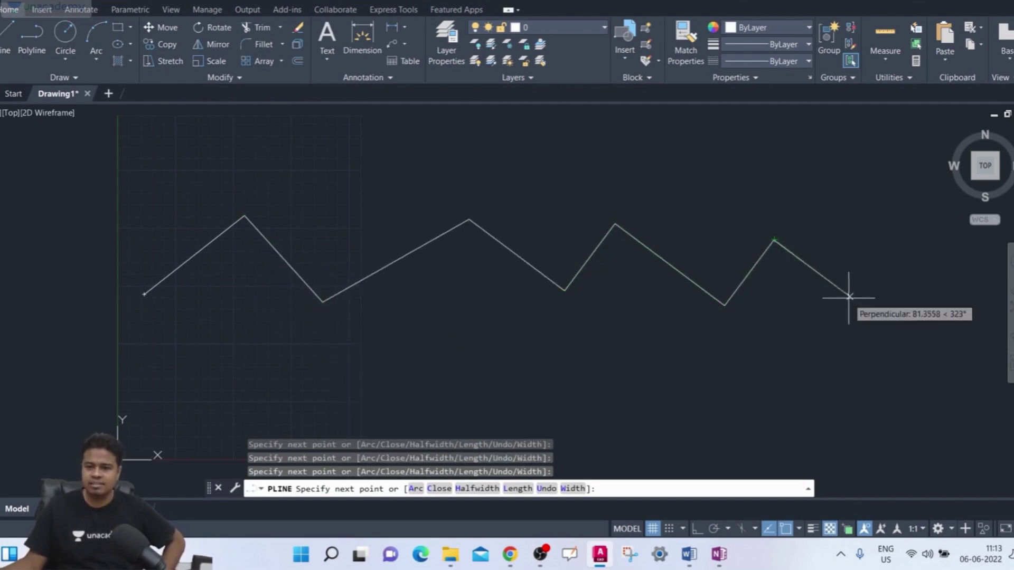
click(847, 294)
key(Return)
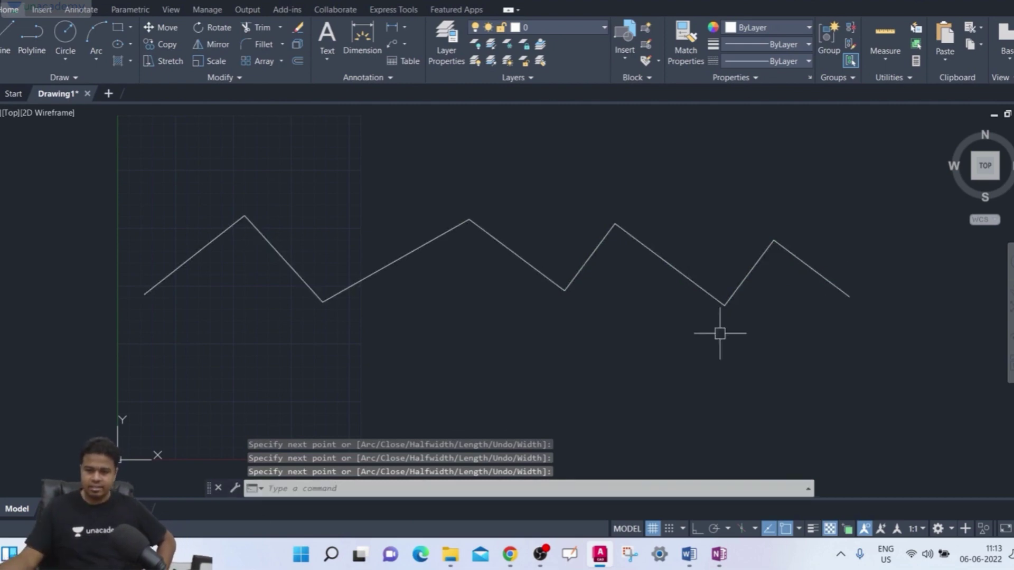
click(880, 271)
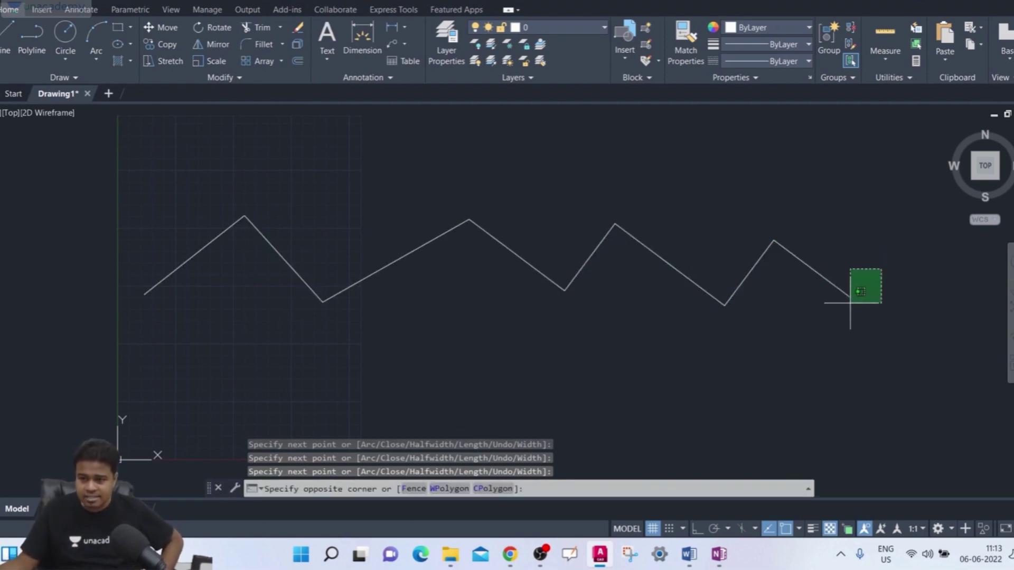
click(839, 320)
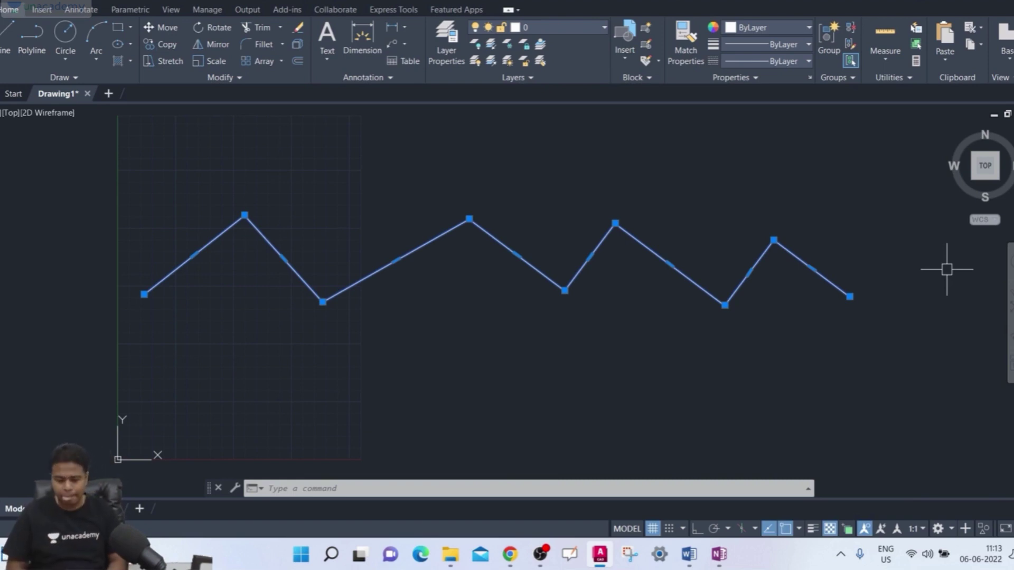
Start a polyline below the zigzag, switch it to the Arc option, and draw four alternating arcs toward the right as a wave
text(pl)
key(Return)
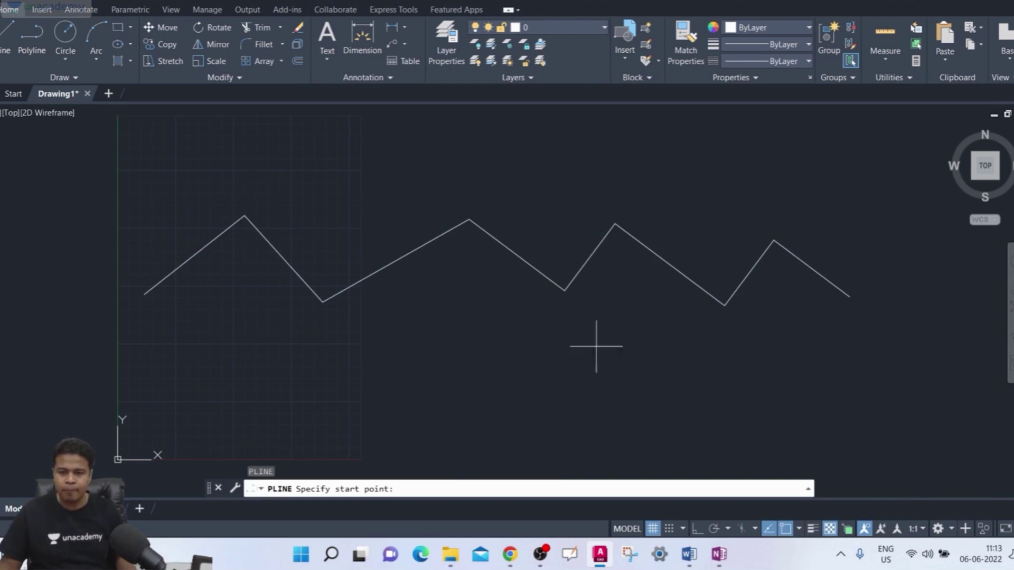
click(135, 409)
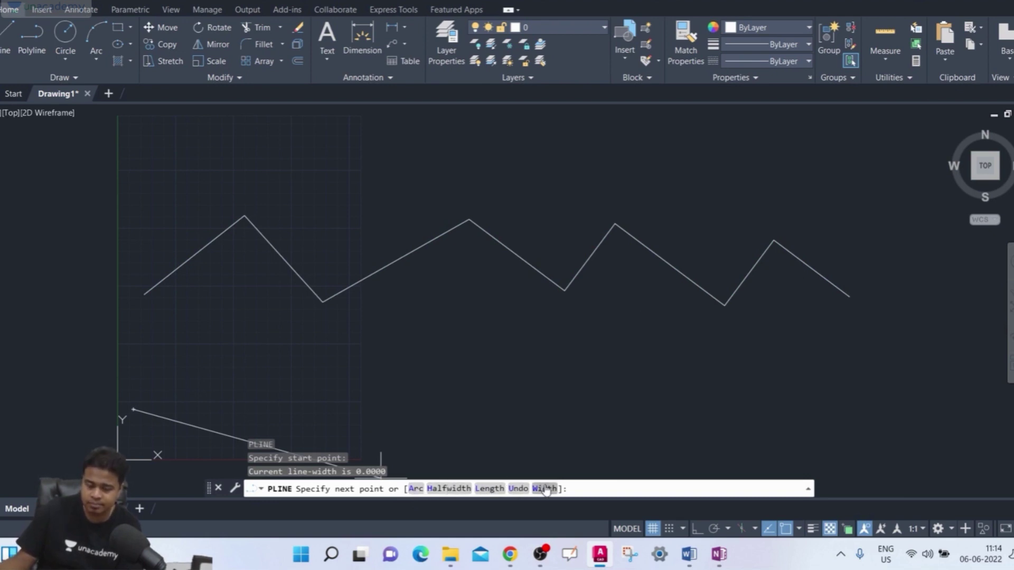
click(417, 489)
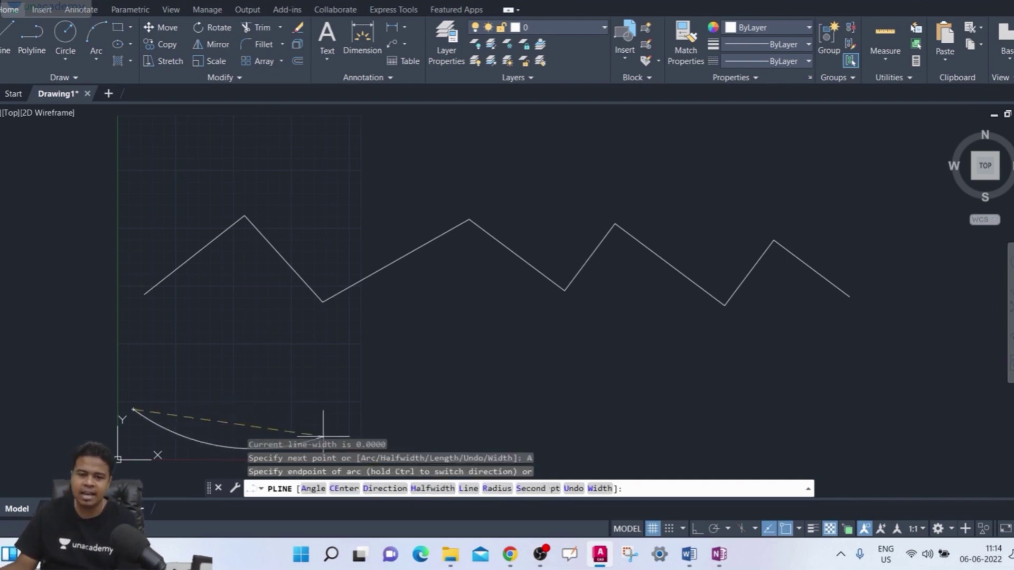
click(349, 415)
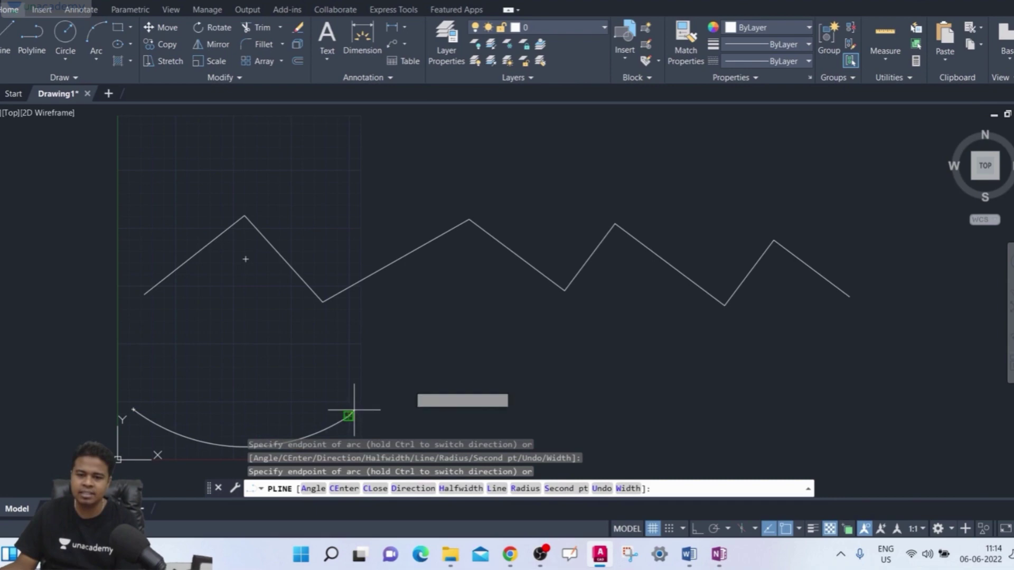
click(607, 404)
middle_drag(608, 404, 476, 360)
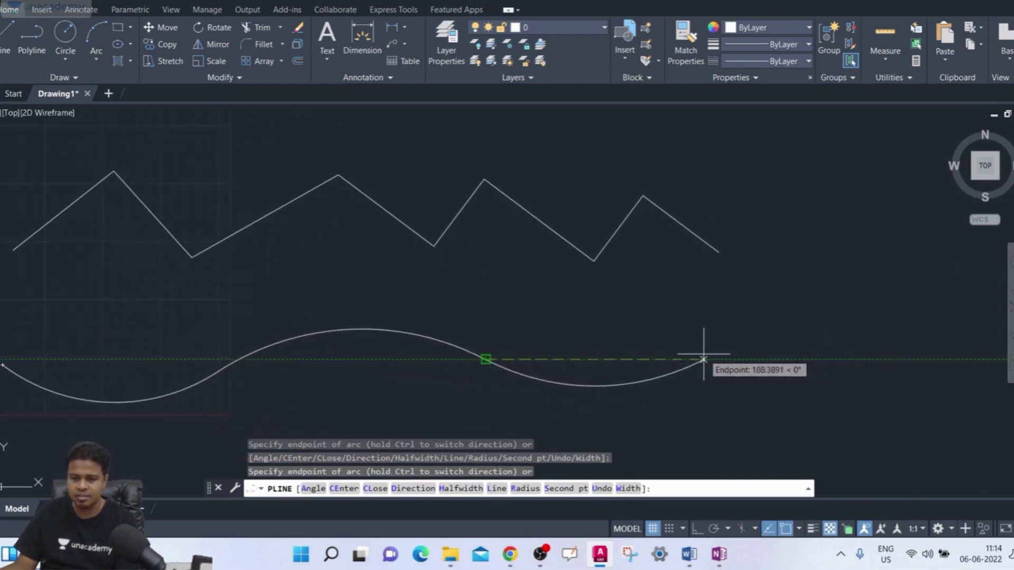
click(703, 360)
click(860, 366)
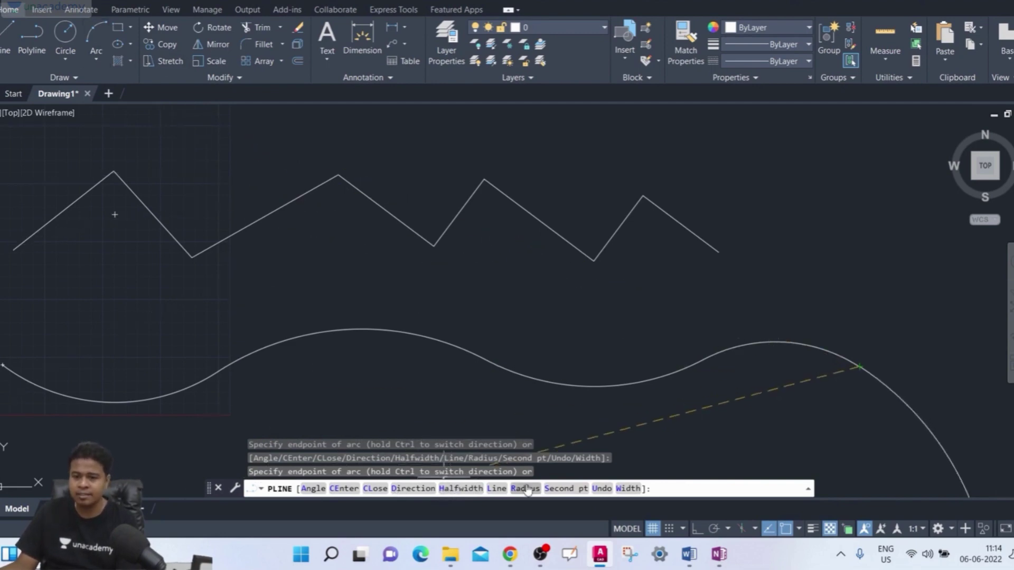
Extend the wave with a long downward arc and a small upturned hook arc, end the polyline, and check it by selecting it
scroll(799, 353, up, 3)
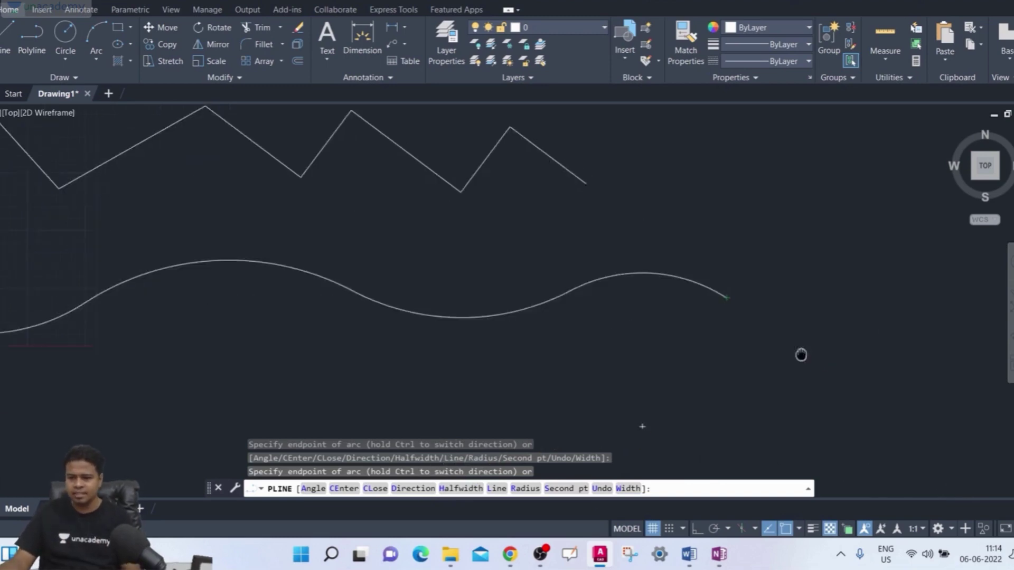
click(787, 396)
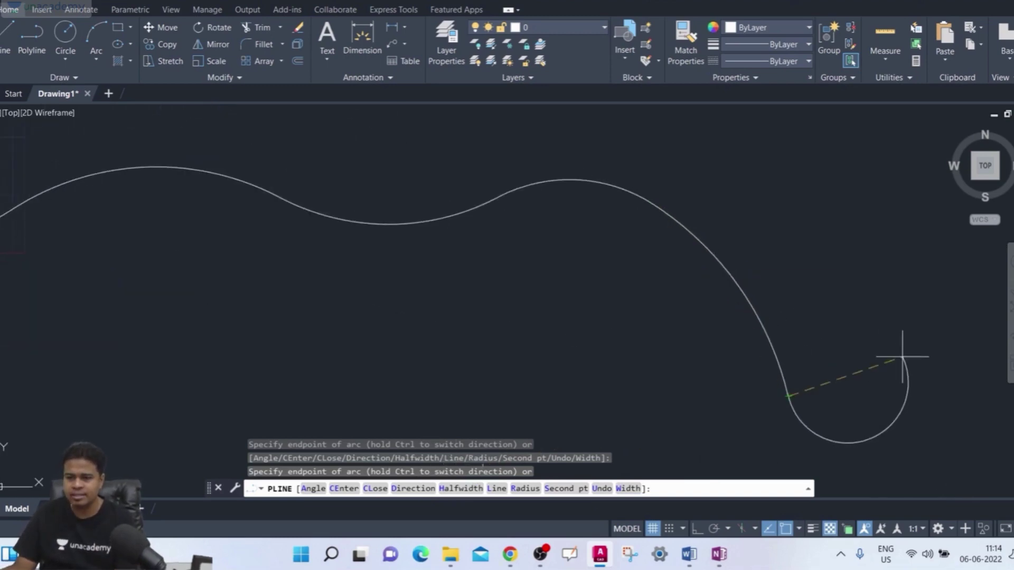
click(903, 350)
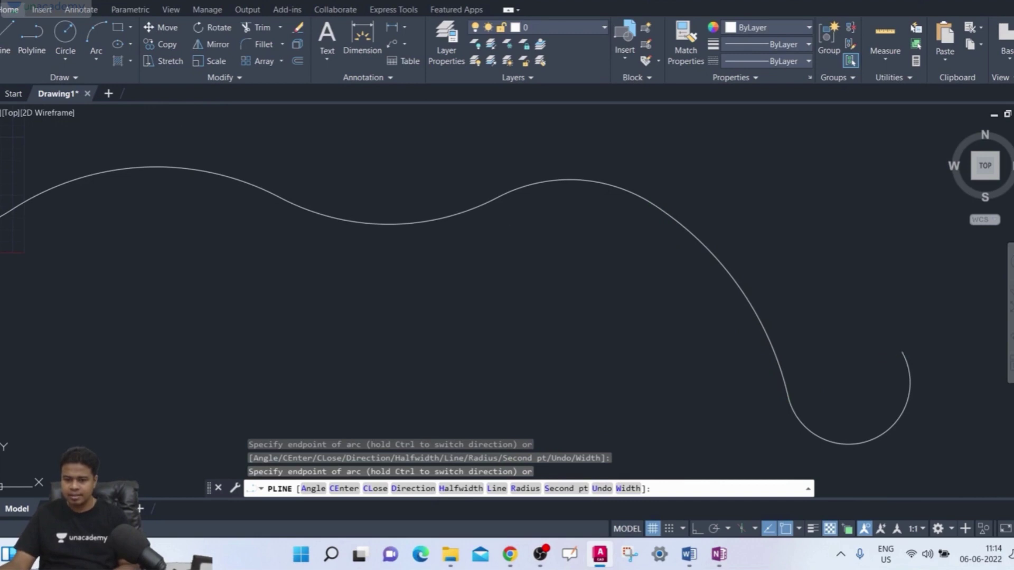
key(Return)
scroll(388, 297, down, 4)
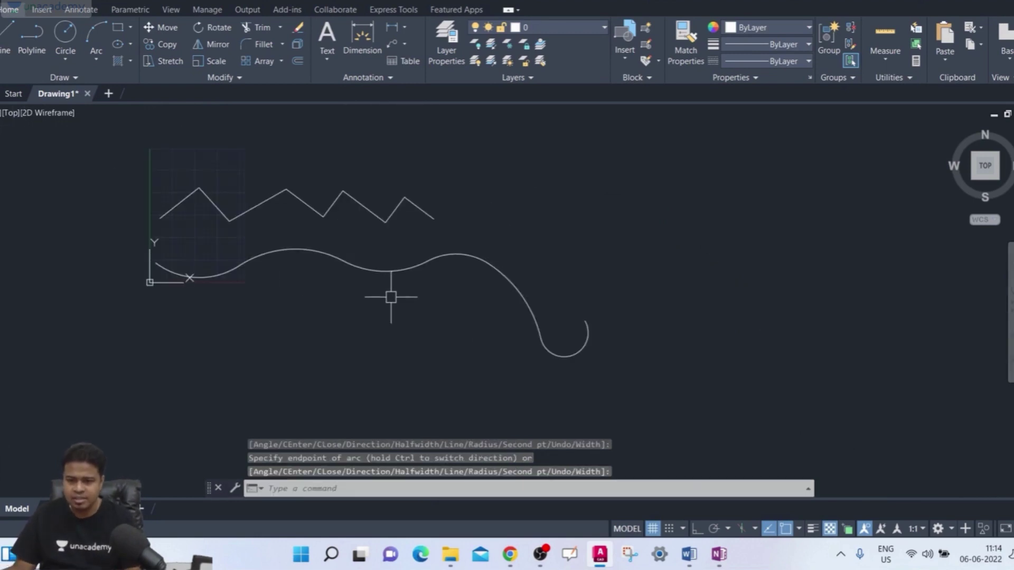
click(267, 256)
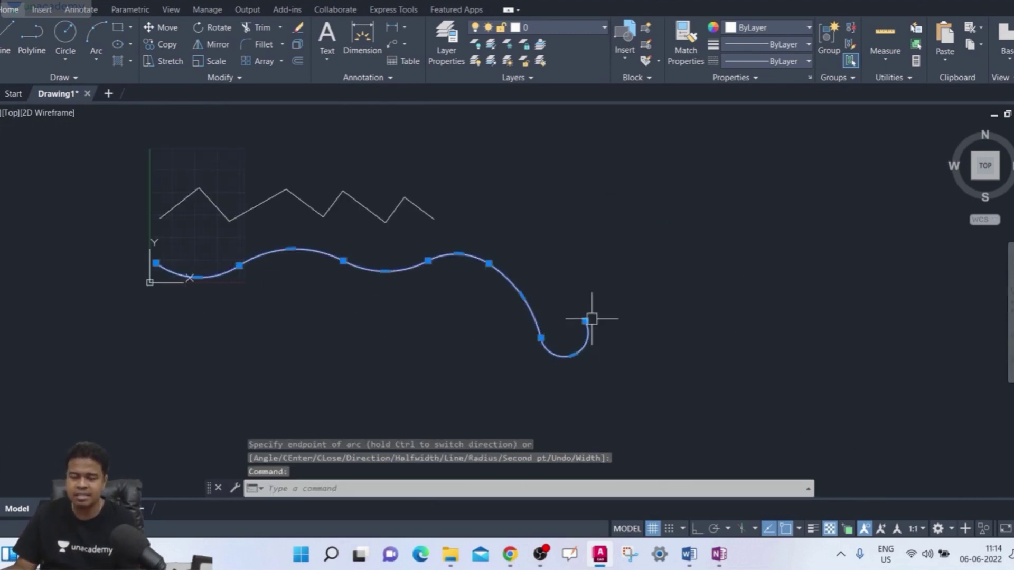
middle_drag(256, 339, 247, 368)
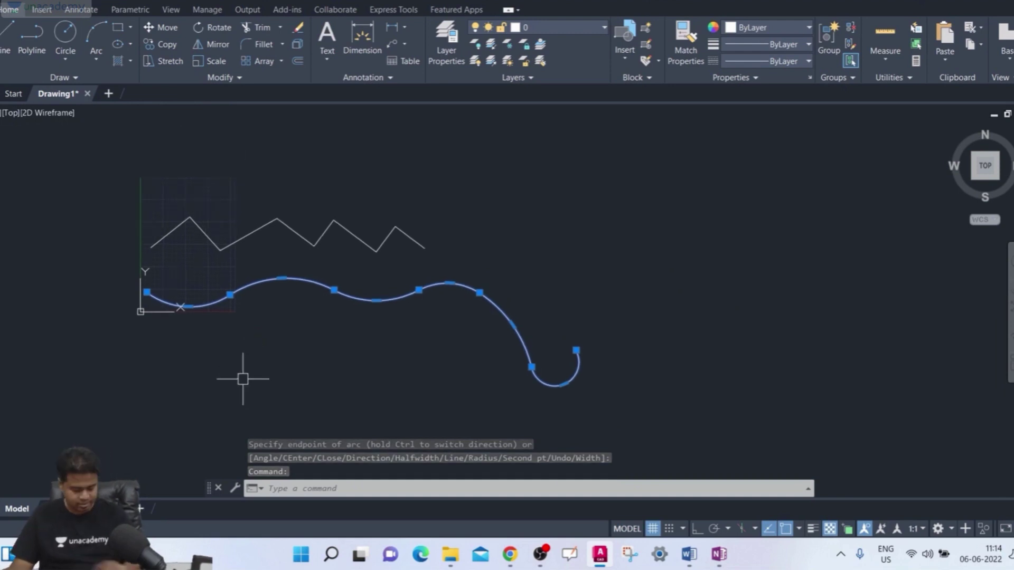
key(Escape)
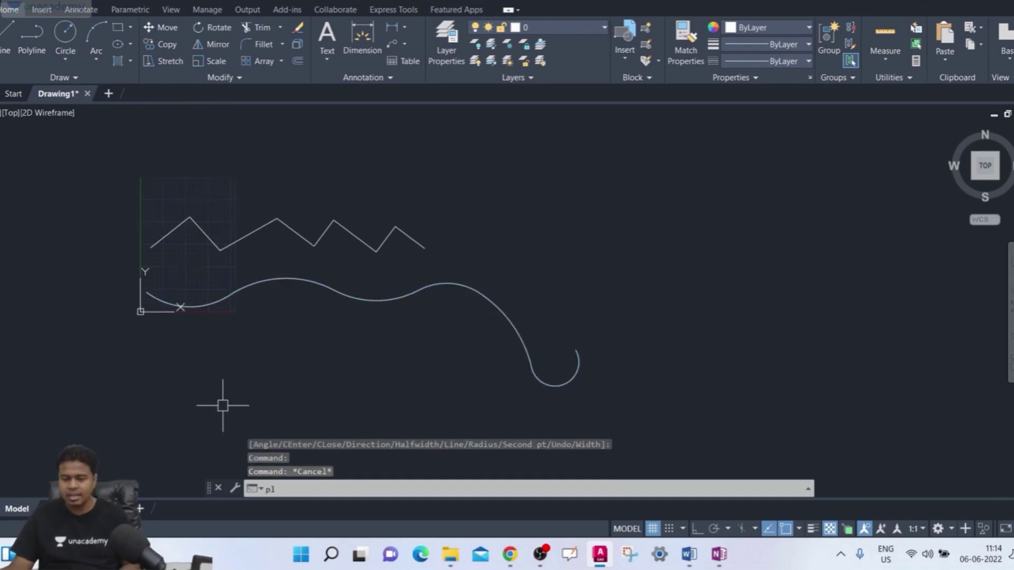
Start a polyline above the zigzag's first peak and turn on Ortho mode for its first segment
key(Return)
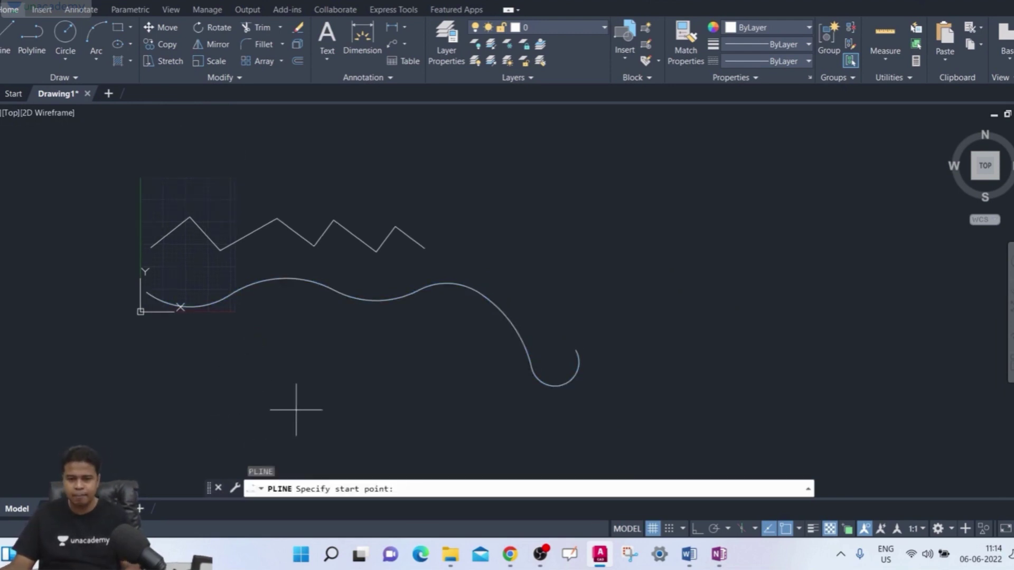
click(190, 148)
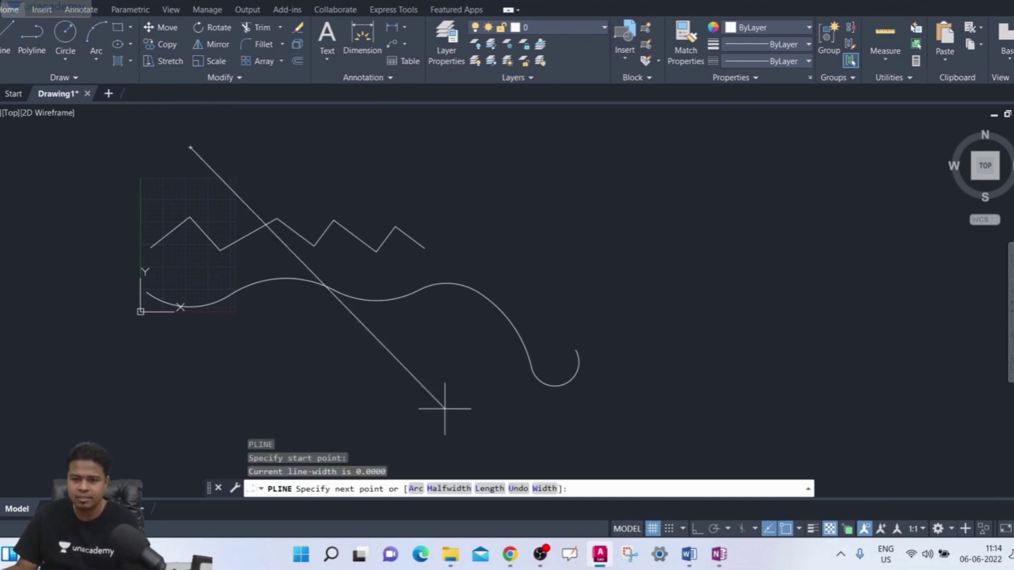
middle_drag(426, 350, 451, 428)
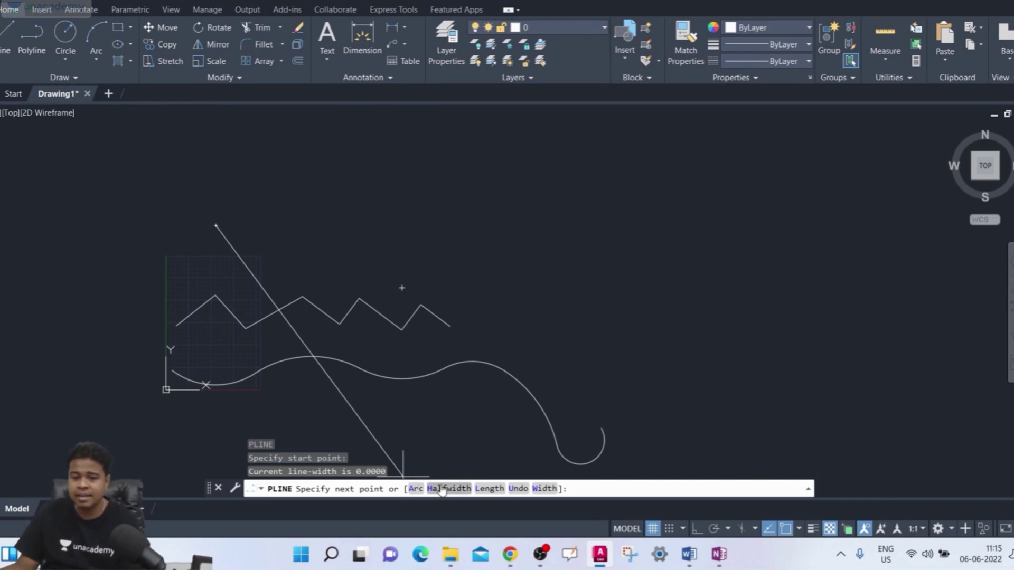
scroll(275, 203, up, 4)
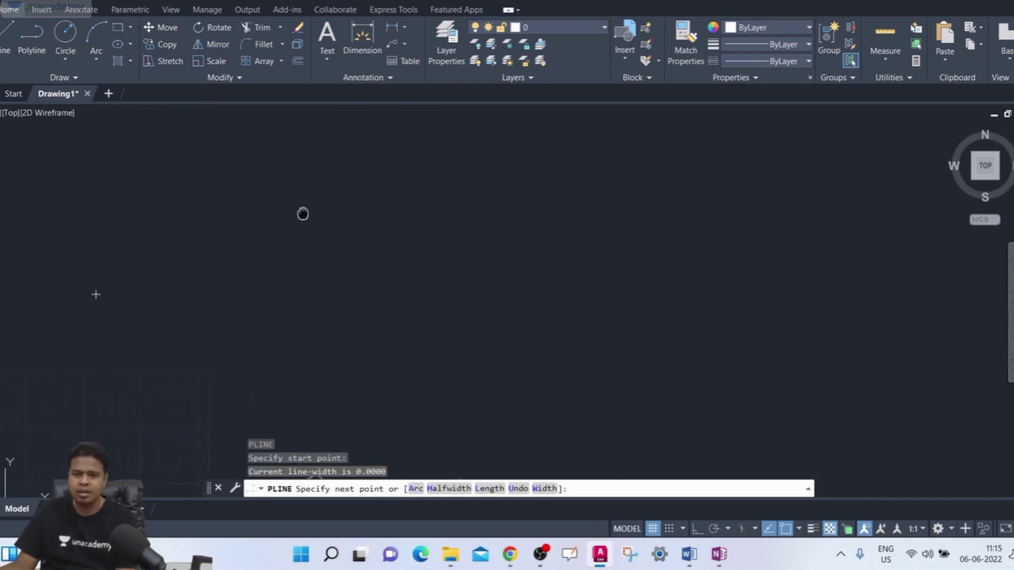
key(F8)
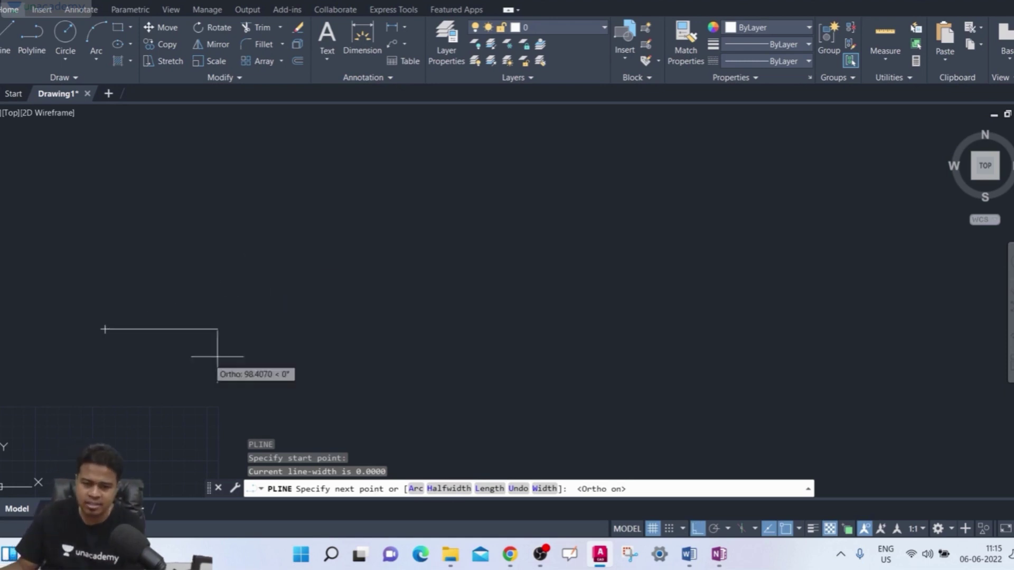
middle_drag(233, 333, 318, 333)
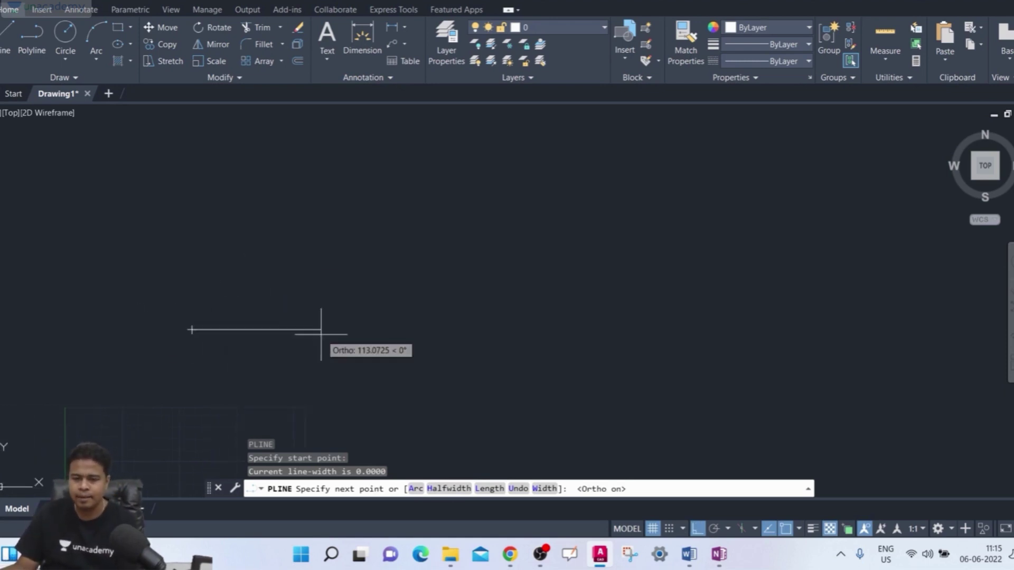
Set the polyline's starting half-width to 10 and ending half-width to 20, draw one horizontal segment rightward, and end the polyline
click(449, 488)
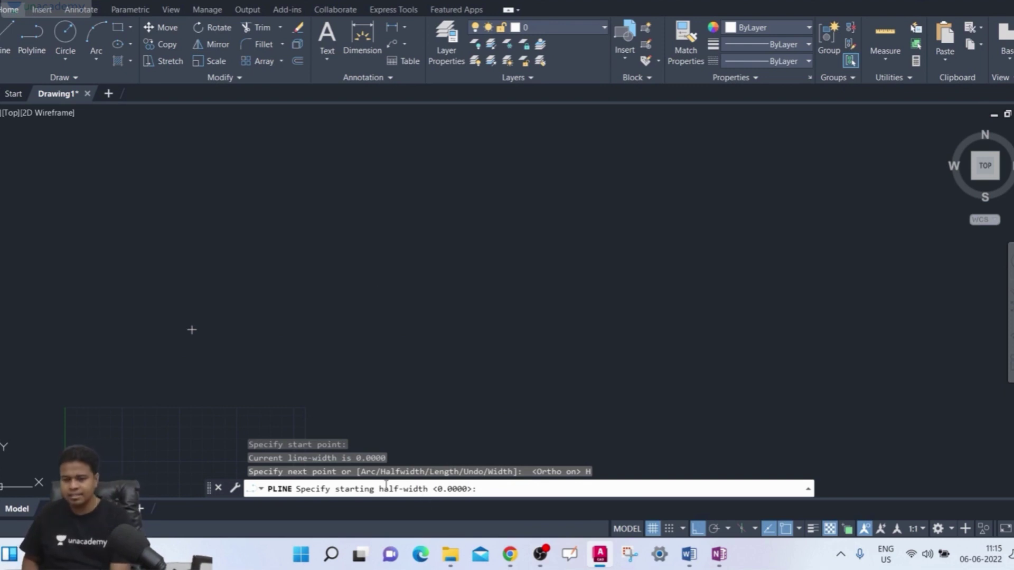
text(10)
key(Return)
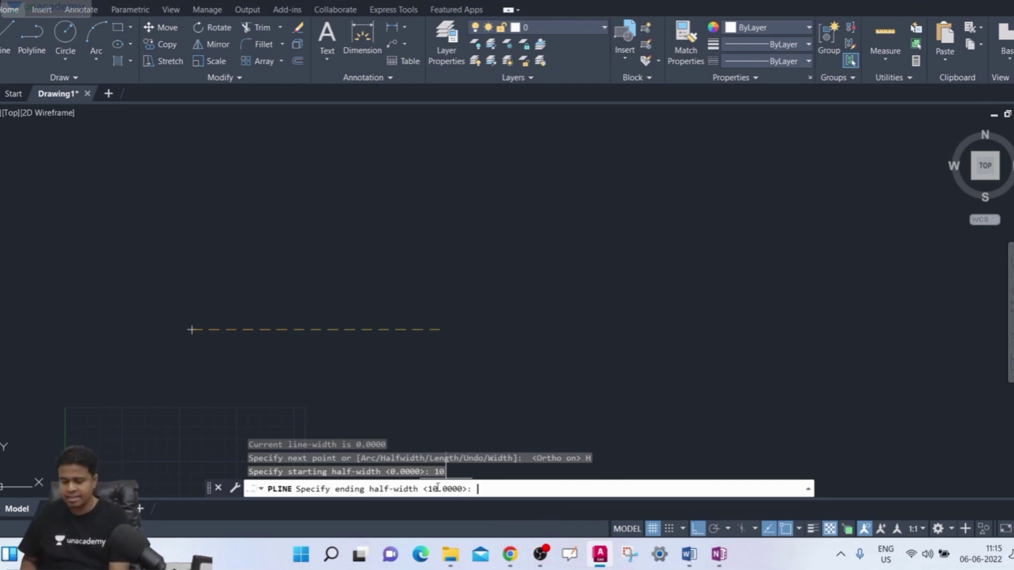
text(20)
key(Return)
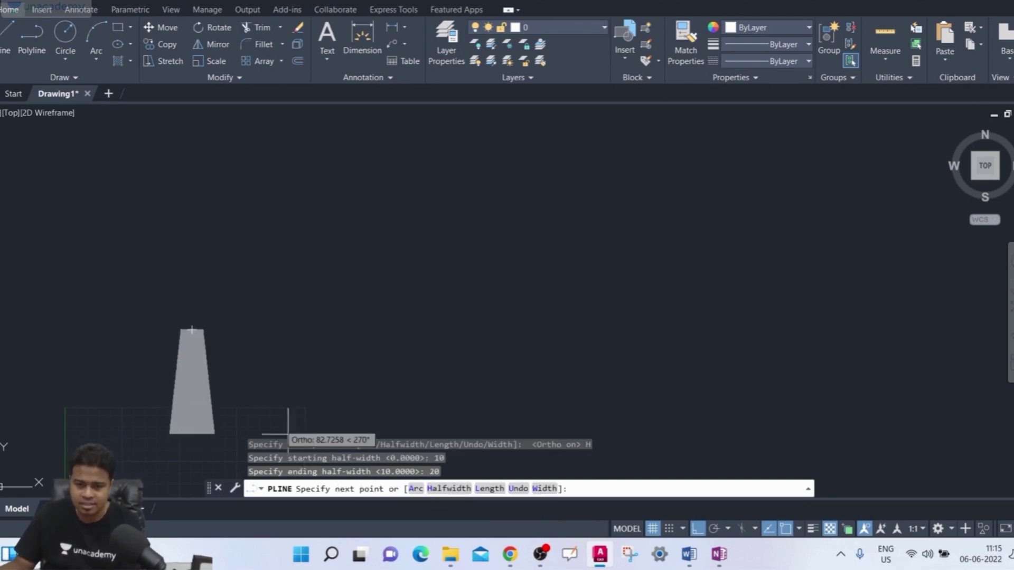
scroll(259, 362, up, 3)
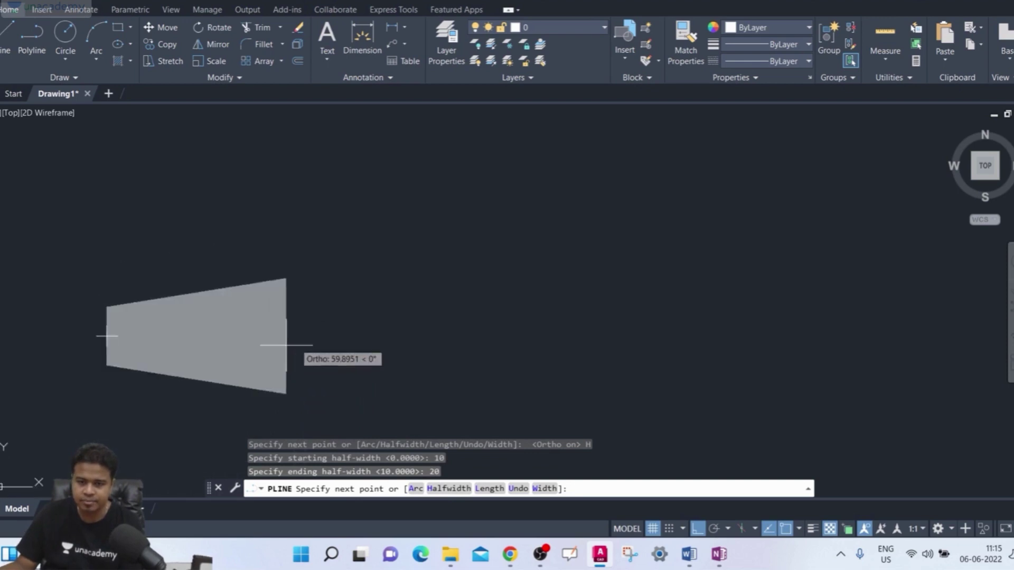
click(309, 334)
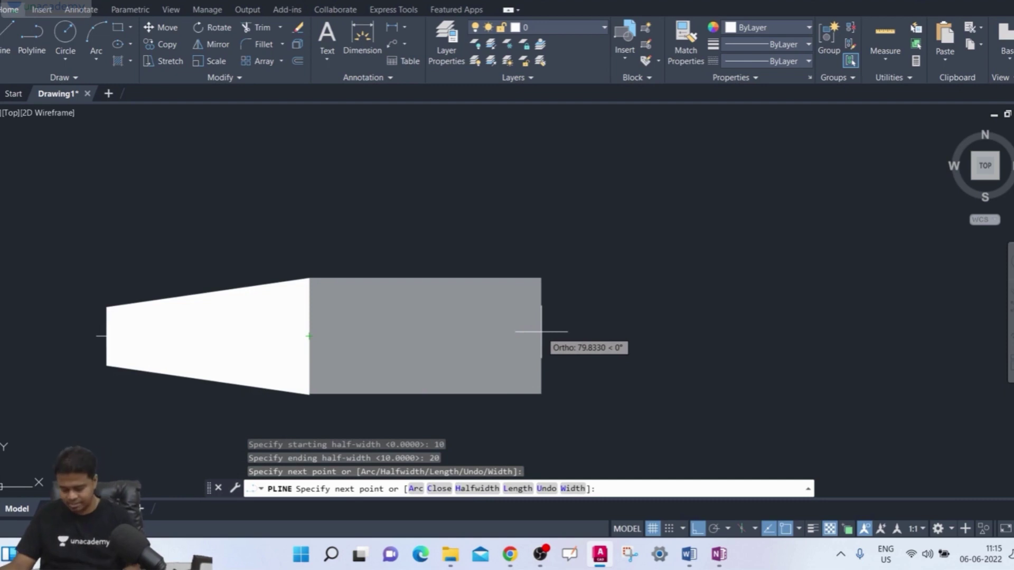
key(Return)
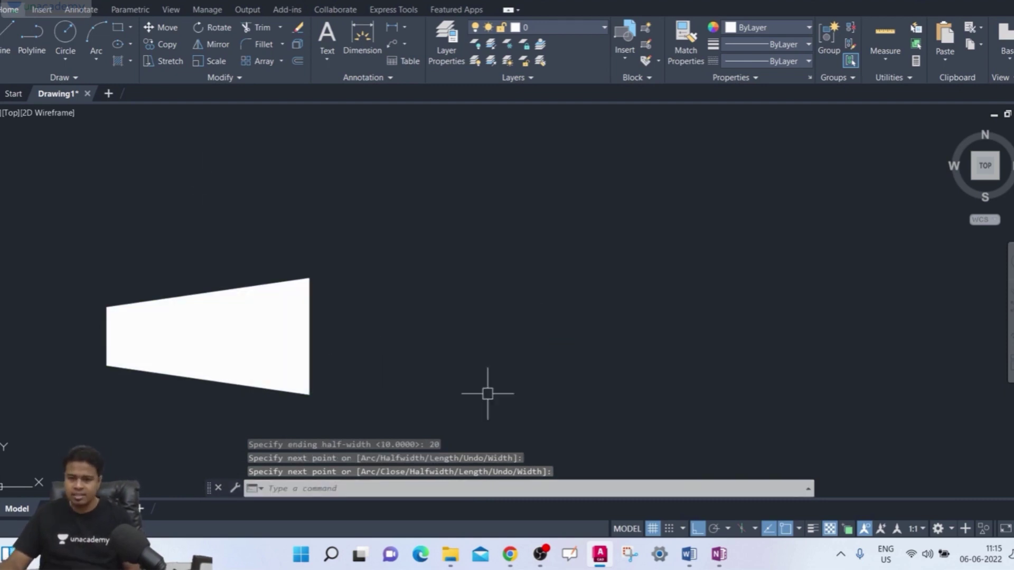
Switch to OneNote, pan to a blank area of the page, and choose the thicker black pen
click(718, 554)
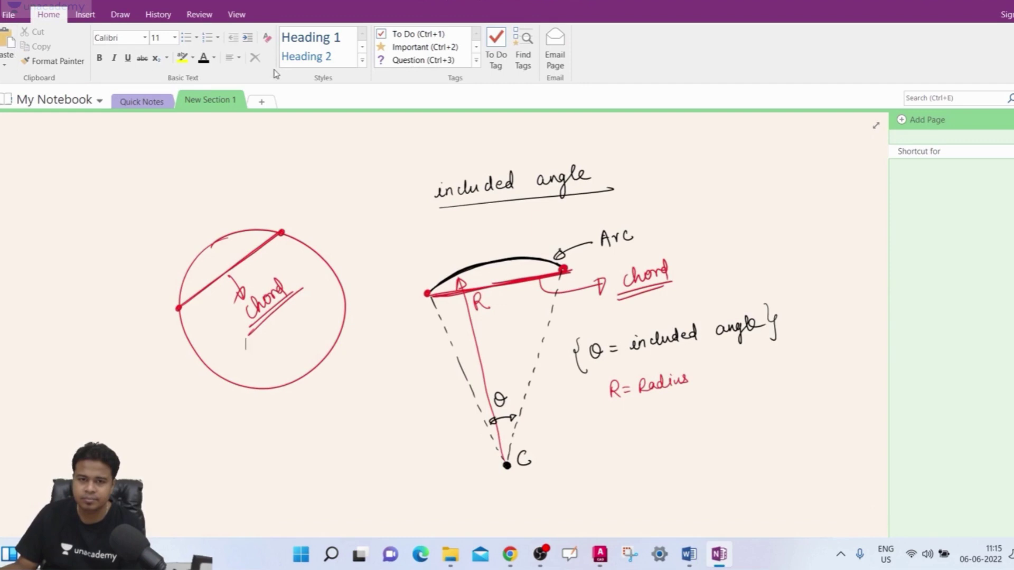
click(117, 14)
click(59, 50)
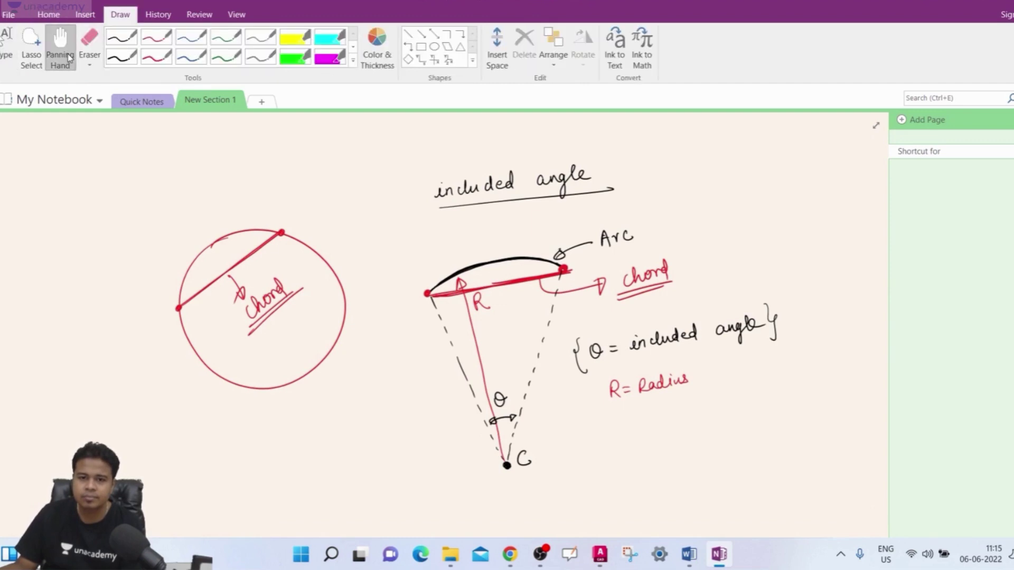
drag(395, 415, 274, 324)
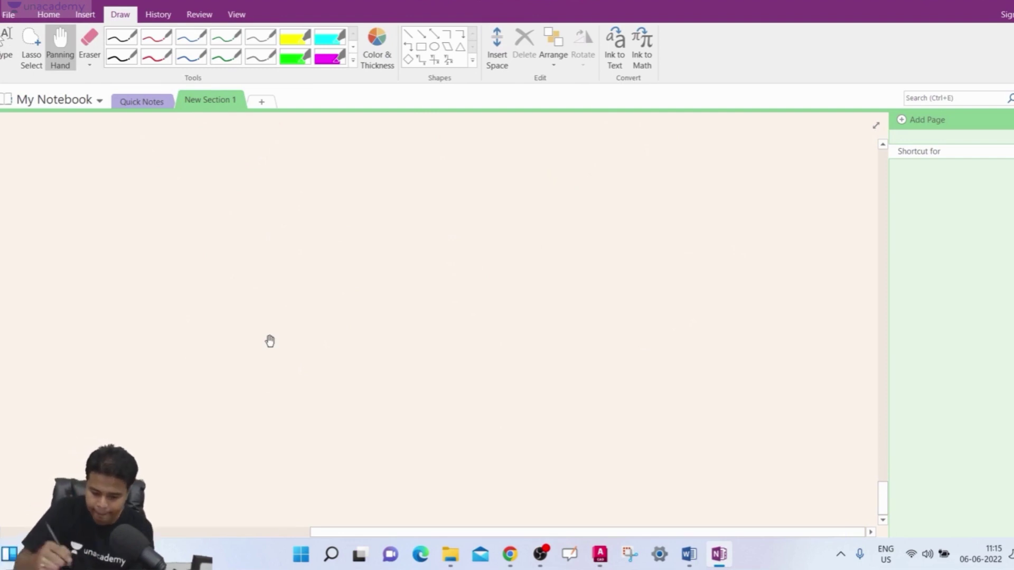
click(121, 57)
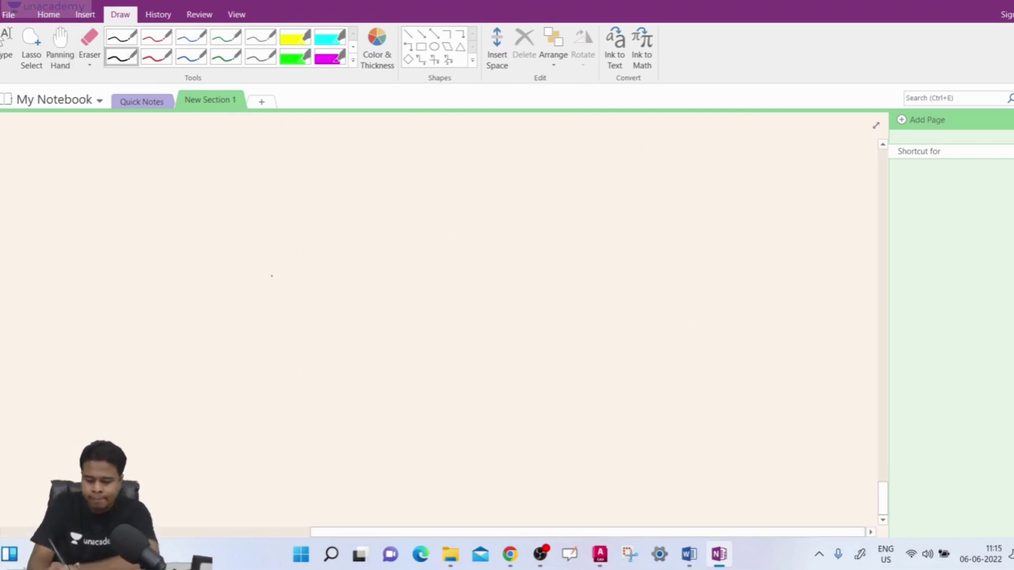
Sketch the tapered shape's outline, widening rightward, with its short edge thickened and a dashed centreline through it
mouse_move(259, 270)
mouse_down()
mouse_move(434, 221)
mouse_move(432, 340)
mouse_up()
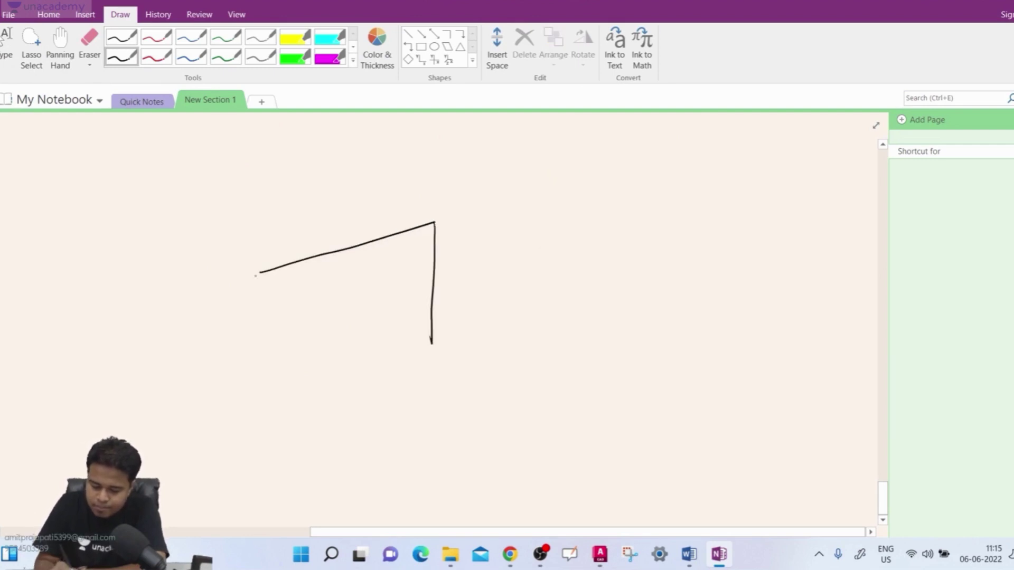
mouse_move(259, 272)
mouse_down()
mouse_move(261, 297)
mouse_move(431, 343)
mouse_up()
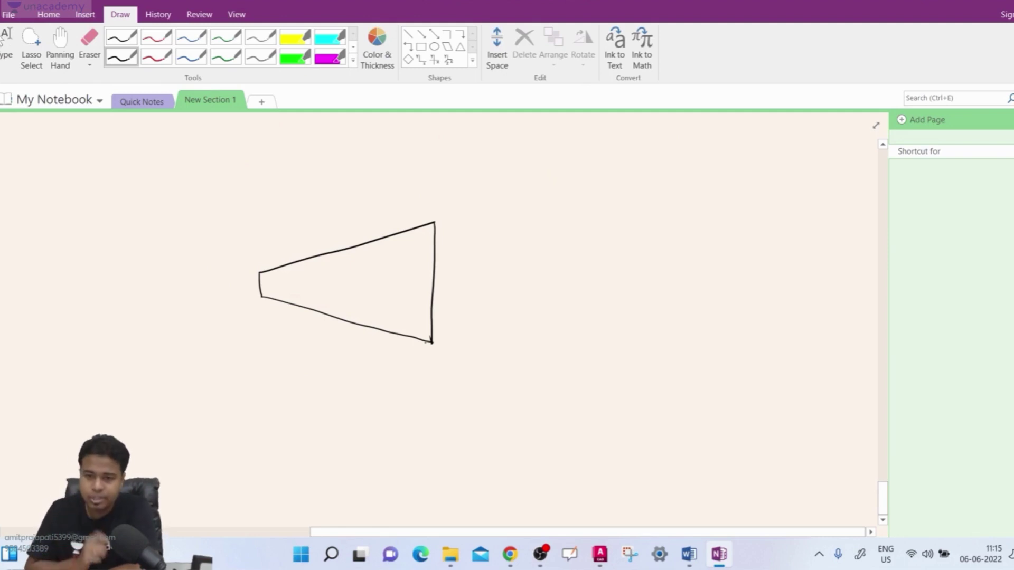
drag(260, 272, 260, 299)
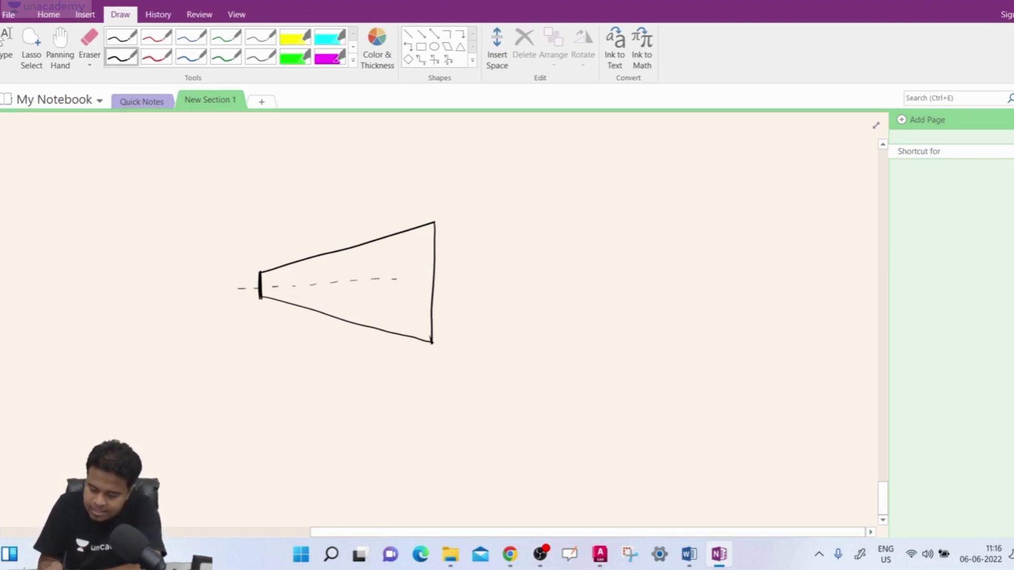
Extend the centreline and mark the half-widths with arrows: 10 at the narrow end and 20 at the wide end
drag(458, 280, 486, 279)
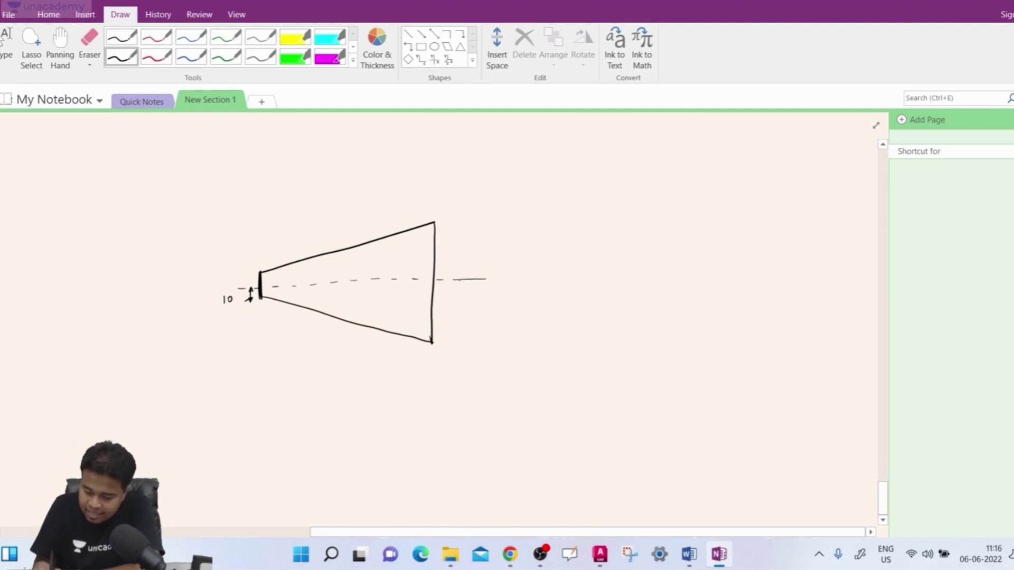
drag(453, 286, 458, 317)
drag(464, 309, 457, 334)
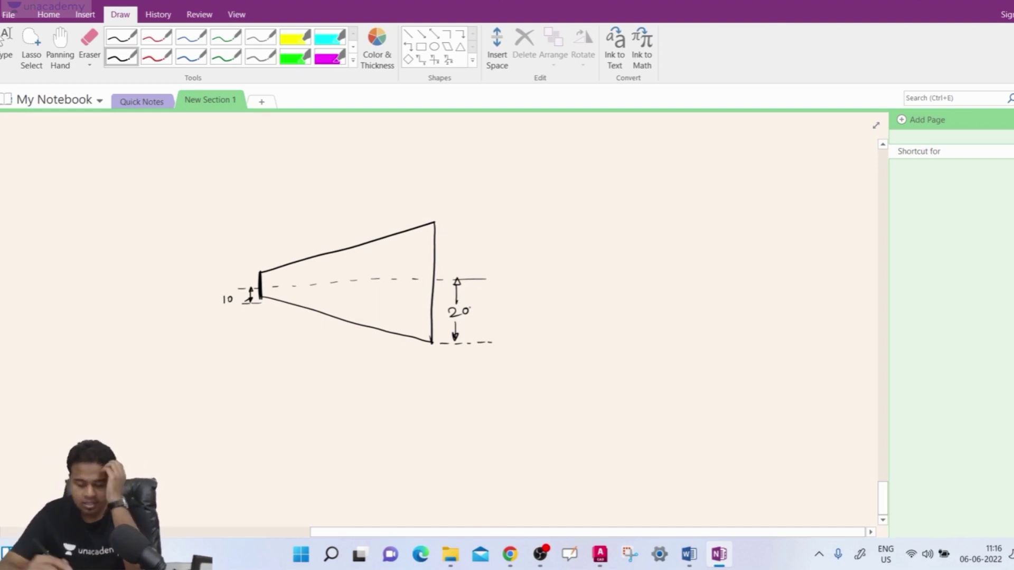
drag(254, 316, 262, 306)
drag(468, 349, 486, 335)
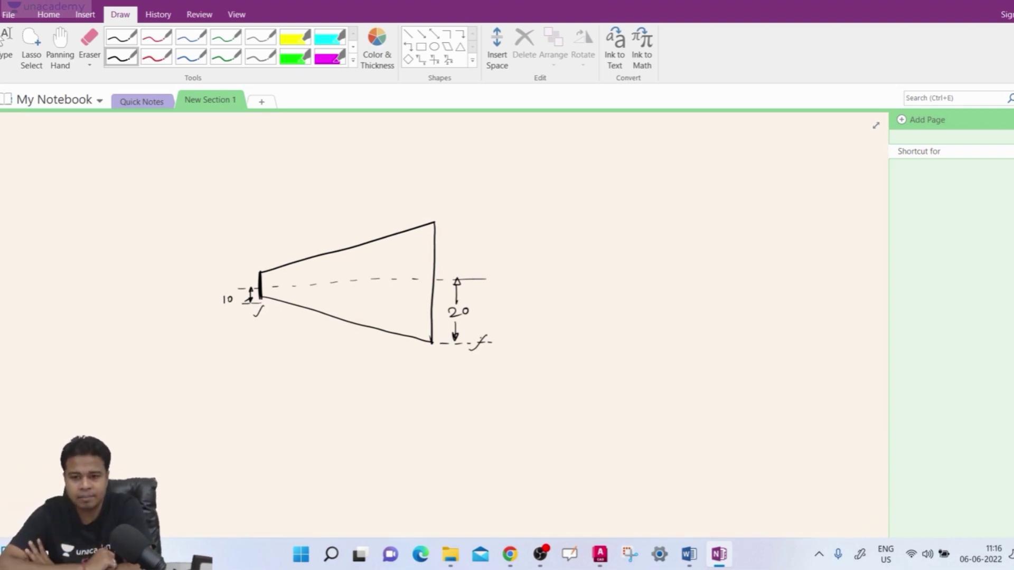
Switch back to AutoCAD, dismiss the on-screen keyboard, and start a polyline above the tapered shape
click(601, 555)
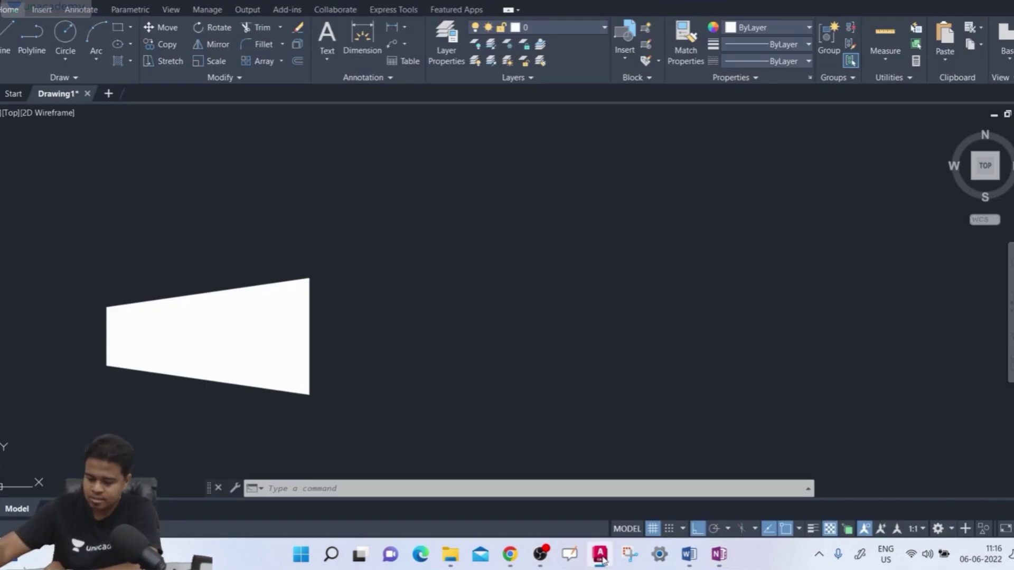
text(pl)
key(Return)
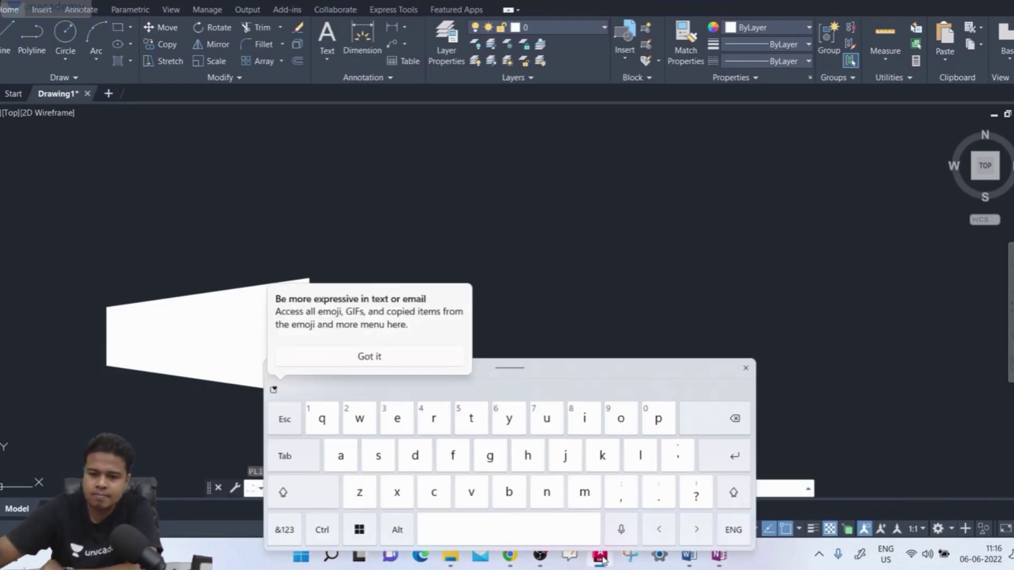
click(746, 368)
middle_drag(450, 291, 496, 384)
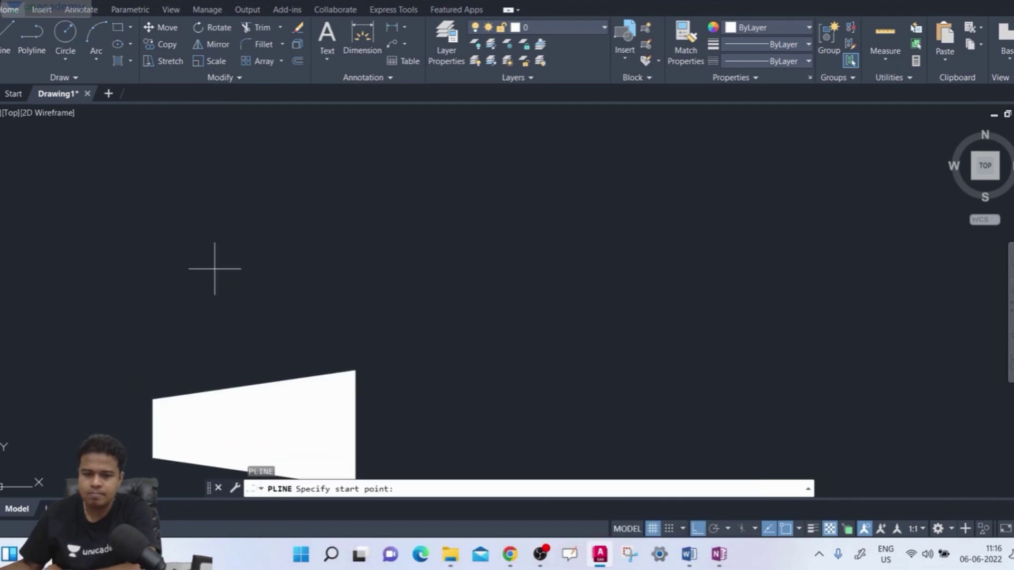
click(131, 278)
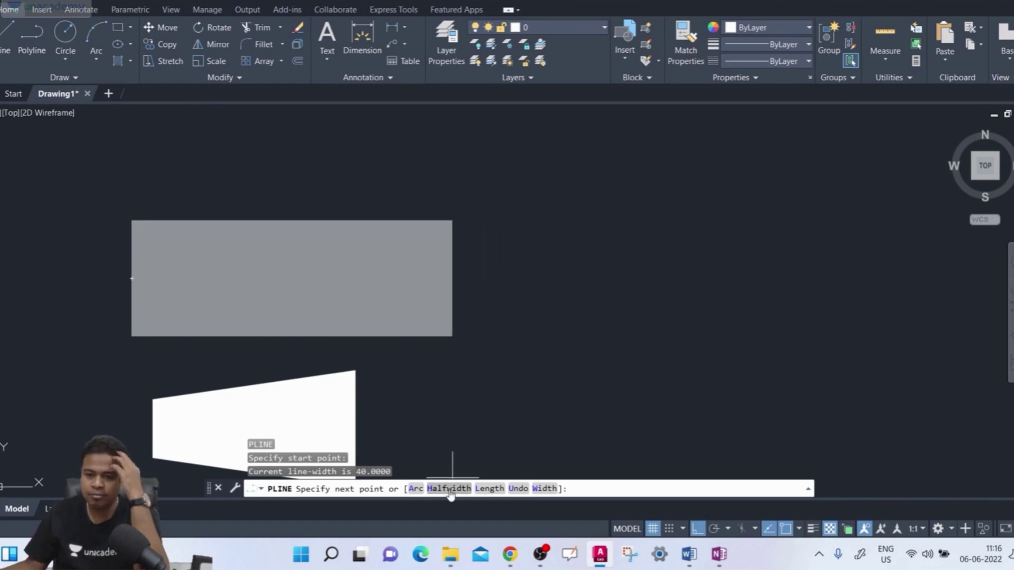
Use the Halfwidth option to reset the polyline's starting and ending half-widths to 0
text(h)
key(Return)
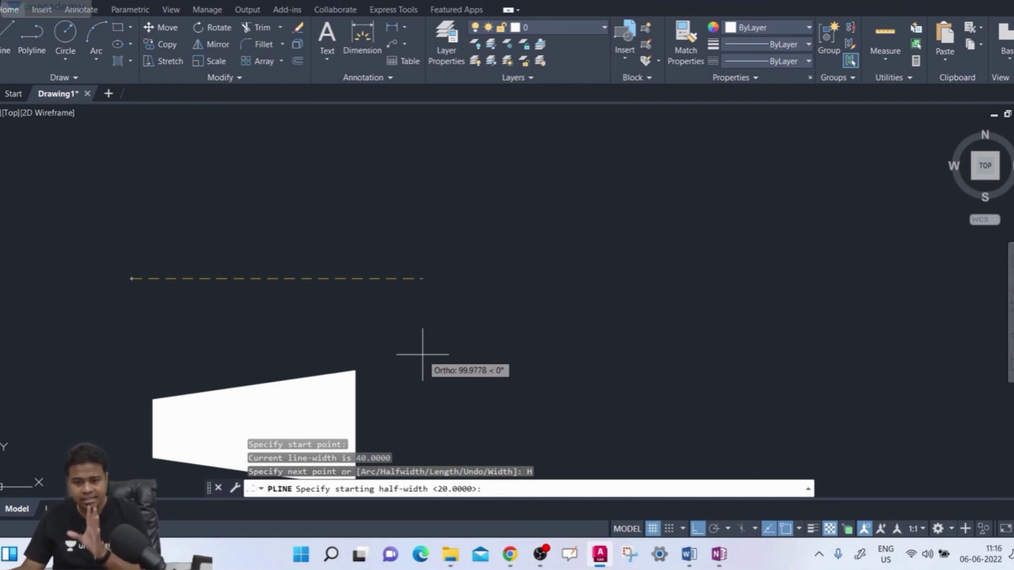
text(0)
key(Return)
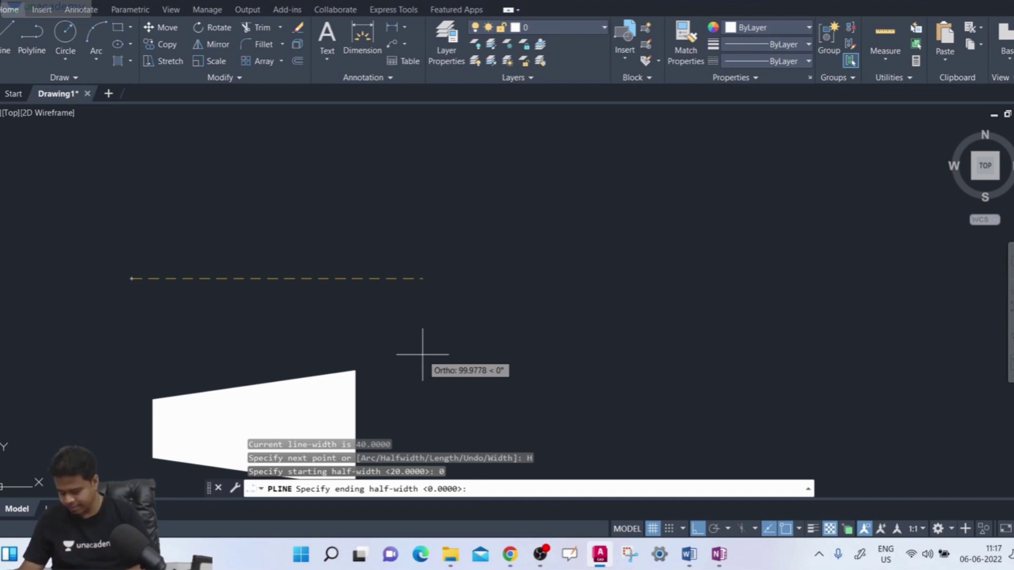
text(0)
key(Return)
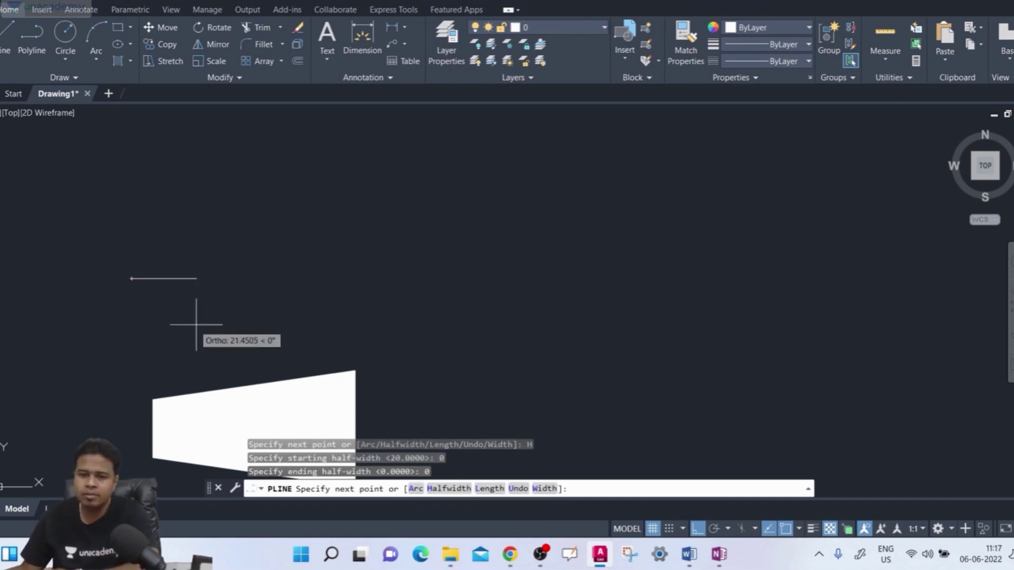
Draw three orthogonal segments: a long one to the right, one straight up, and a shorter one to the right
click(534, 284)
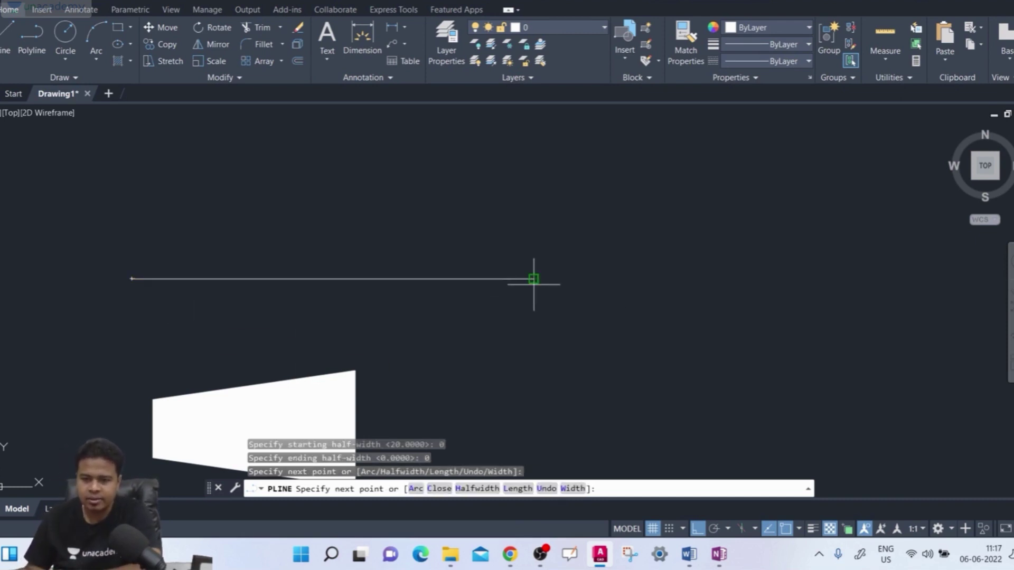
click(533, 140)
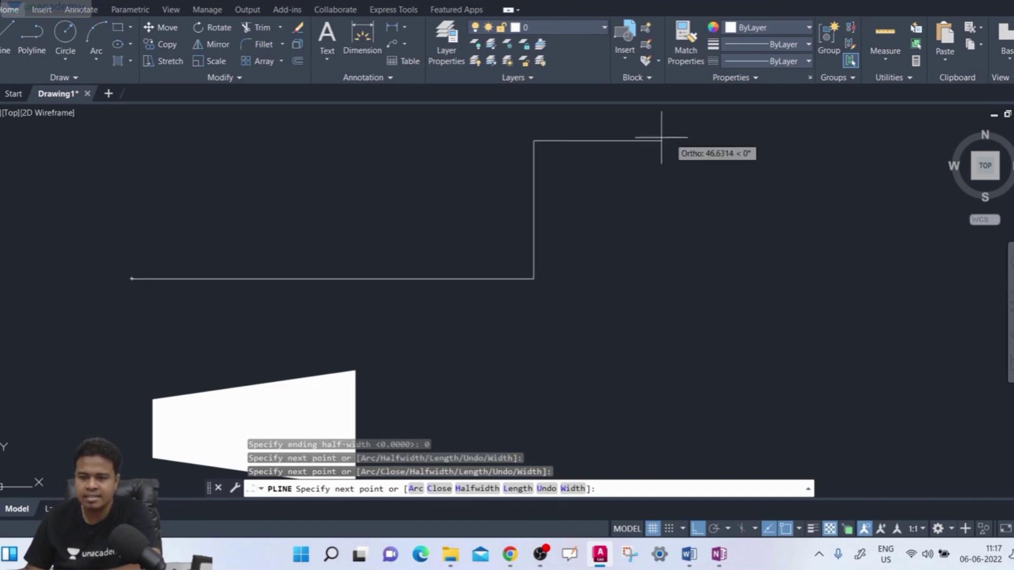
click(697, 140)
mouse_move(769, 176)
middle_down()
mouse_move(697, 248)
mouse_move(682, 246)
middle_up()
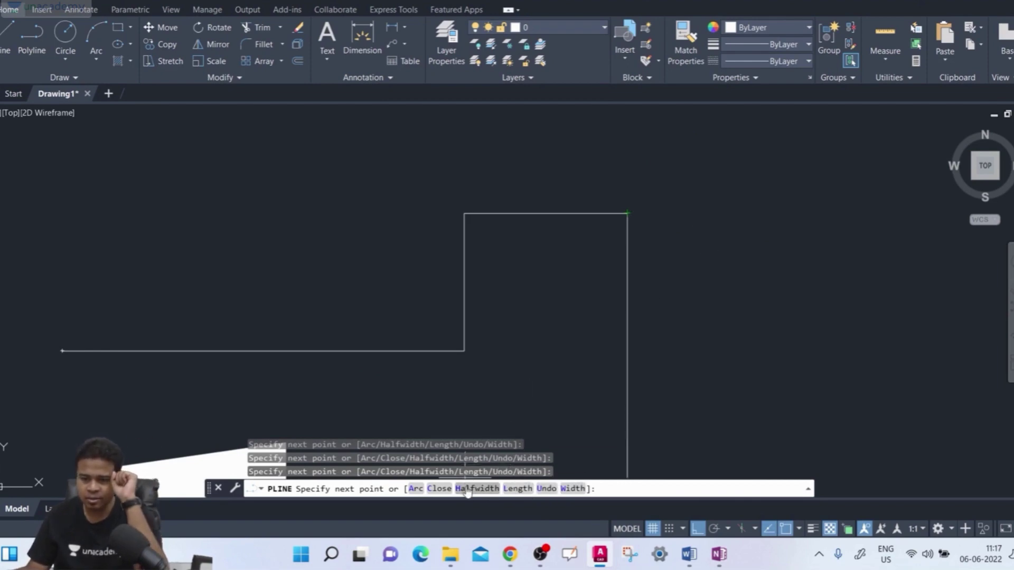
Draw an arrowhead segment about 47 long to the right, using Halfwidth with a starting value of 20 and an ending value of 0
text(H)
key(Return)
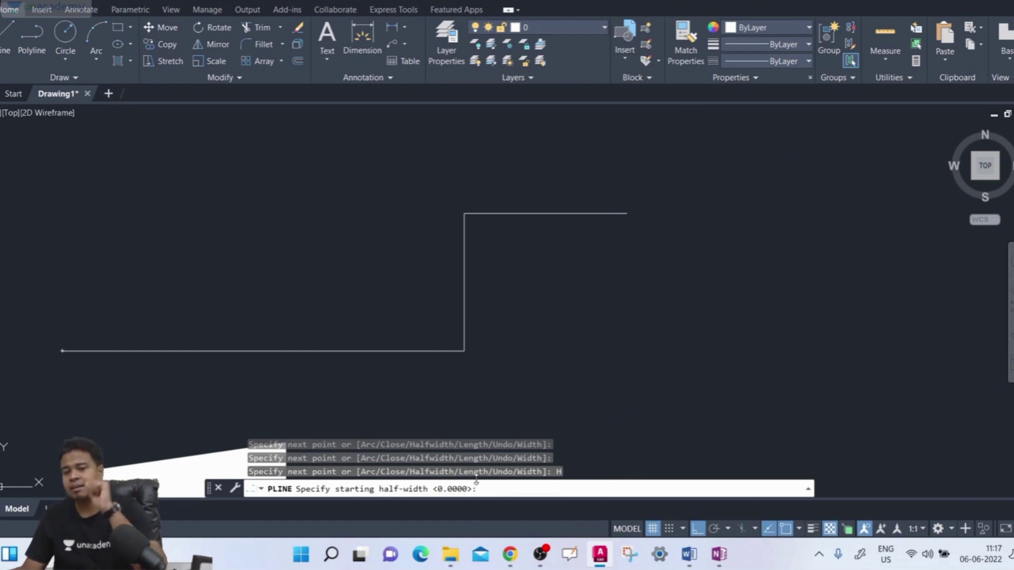
text(20)
key(Return)
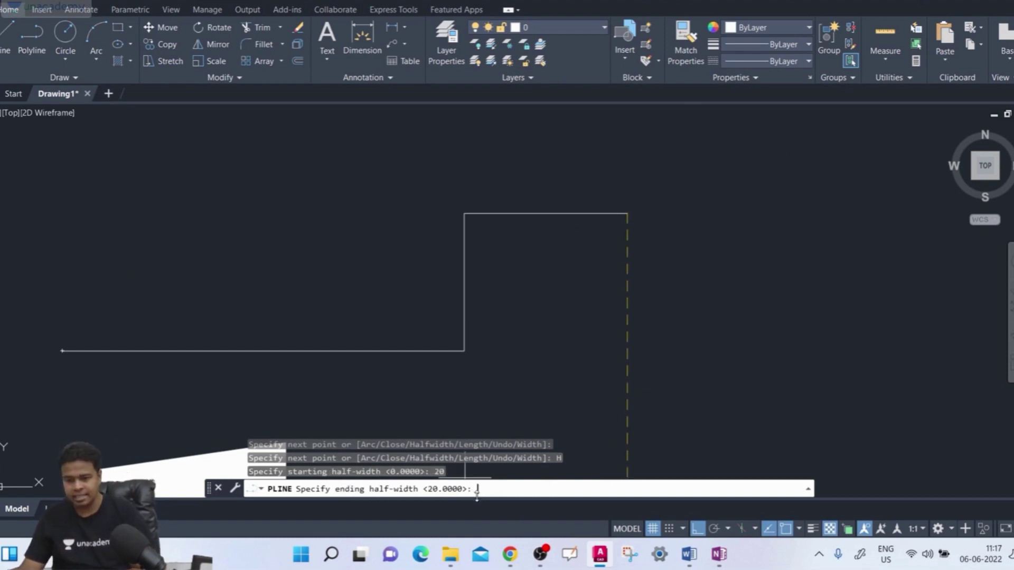
text(0)
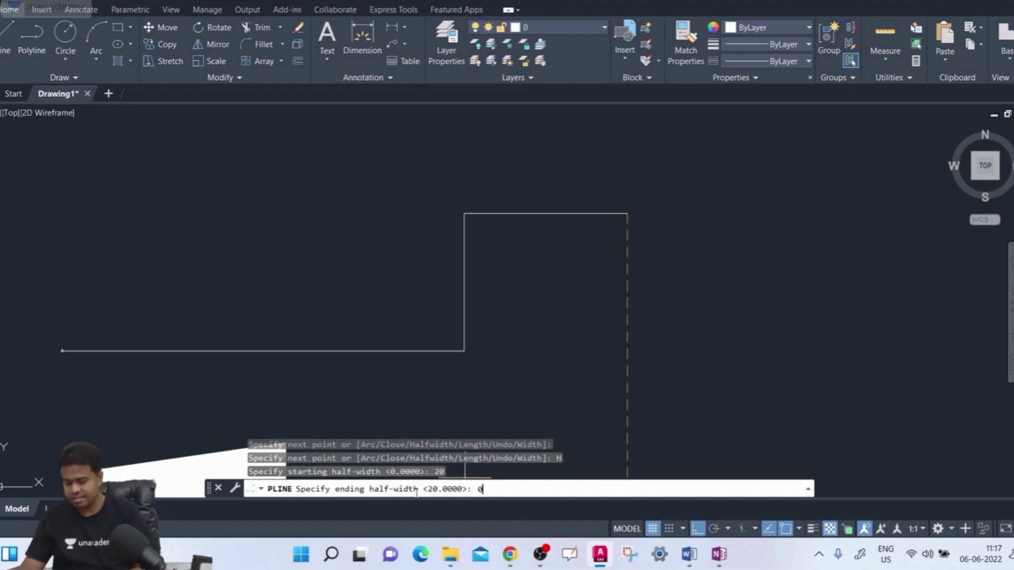
key(Return)
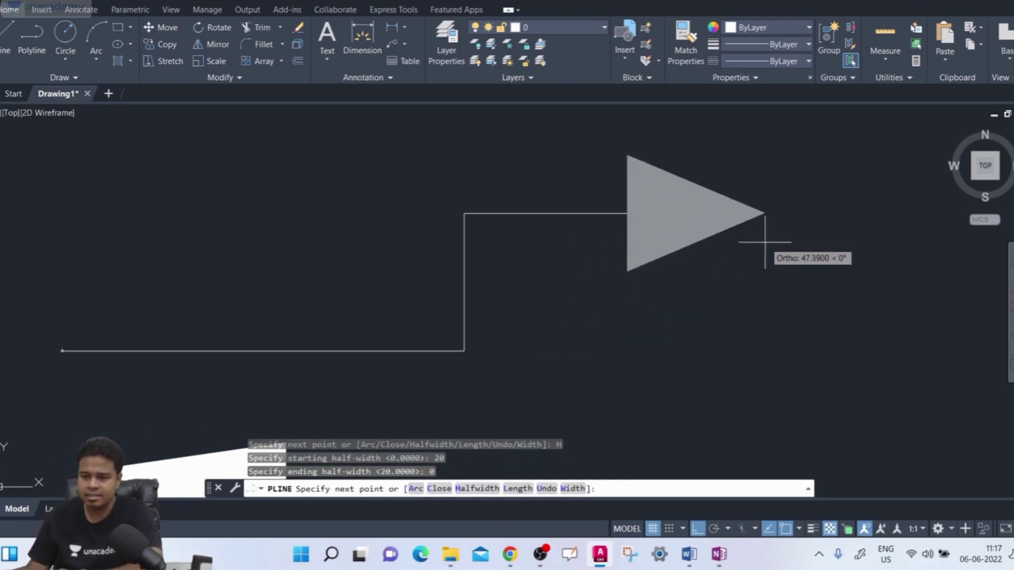
click(765, 242)
Continue the polyline from the arrowhead's tip with a thin segment to the right and one straight down
middle_drag(850, 235, 713, 270)
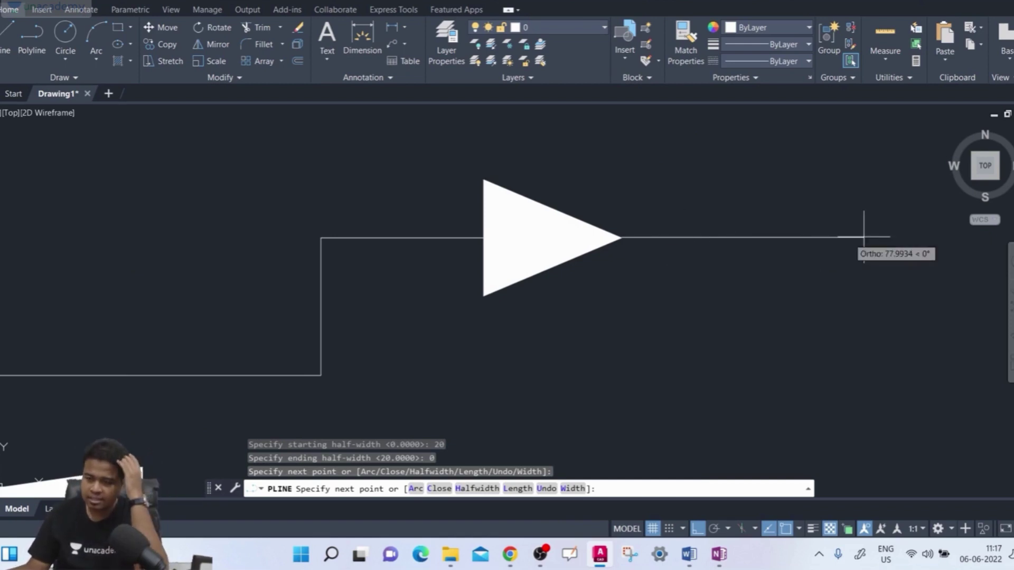
click(802, 237)
click(803, 364)
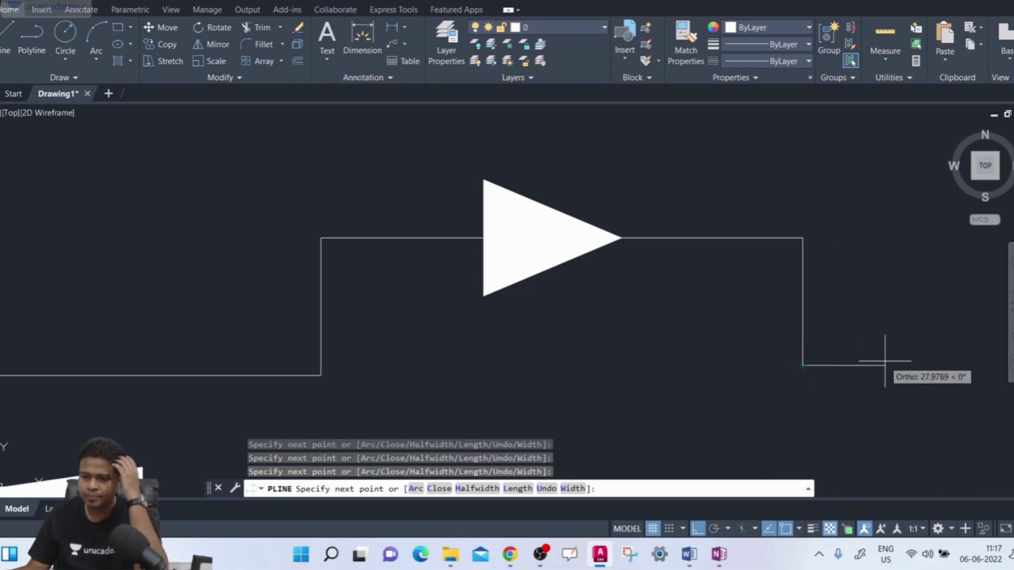
Add a widening segment 50 long to the right, using Halfwidth with a starting value of 0 and an ending value of 20
middle_drag(887, 362, 577, 310)
scroll(708, 305, down, 2)
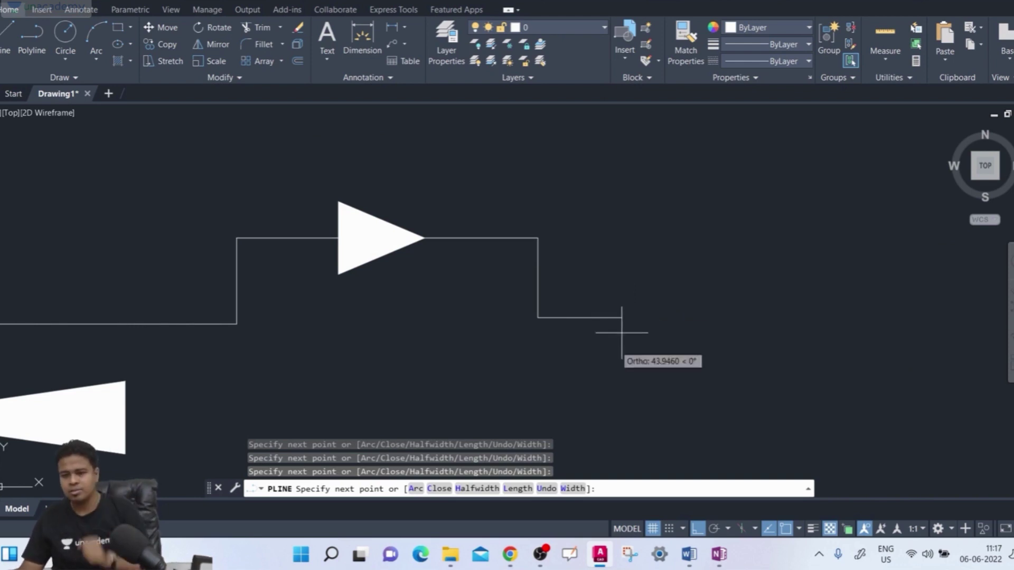
text(H)
key(Return)
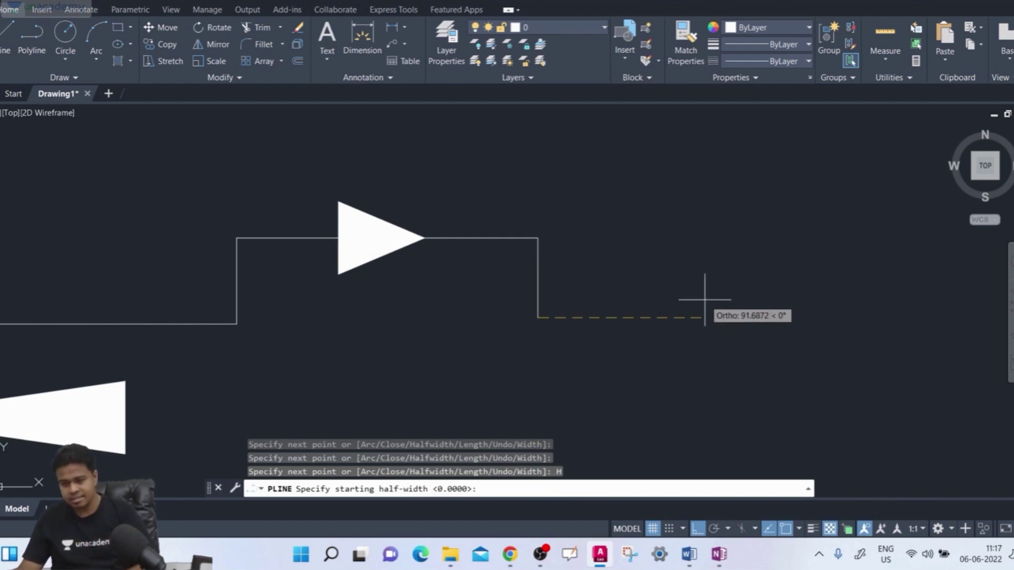
text(0)
key(Return)
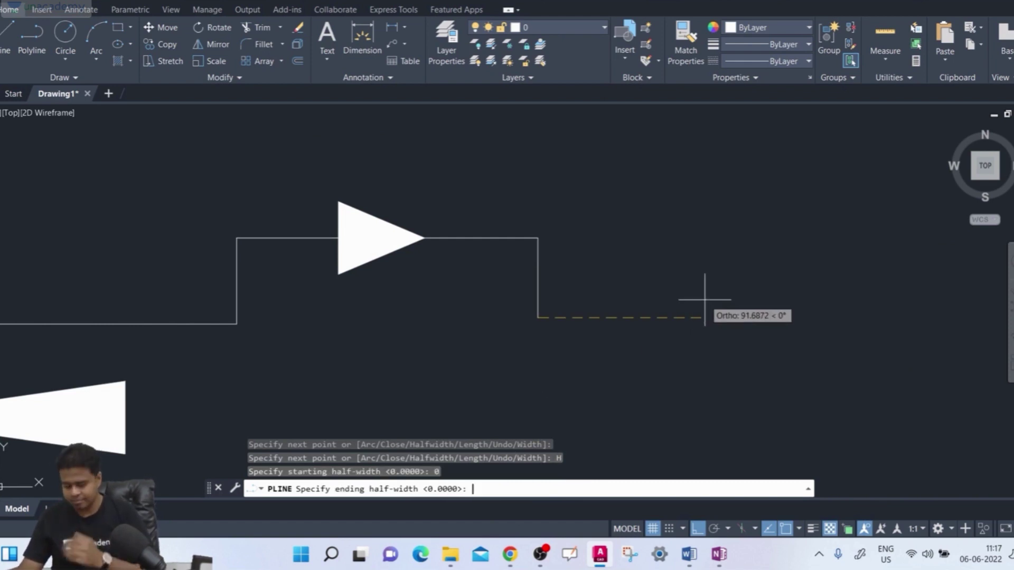
text(20)
key(Return)
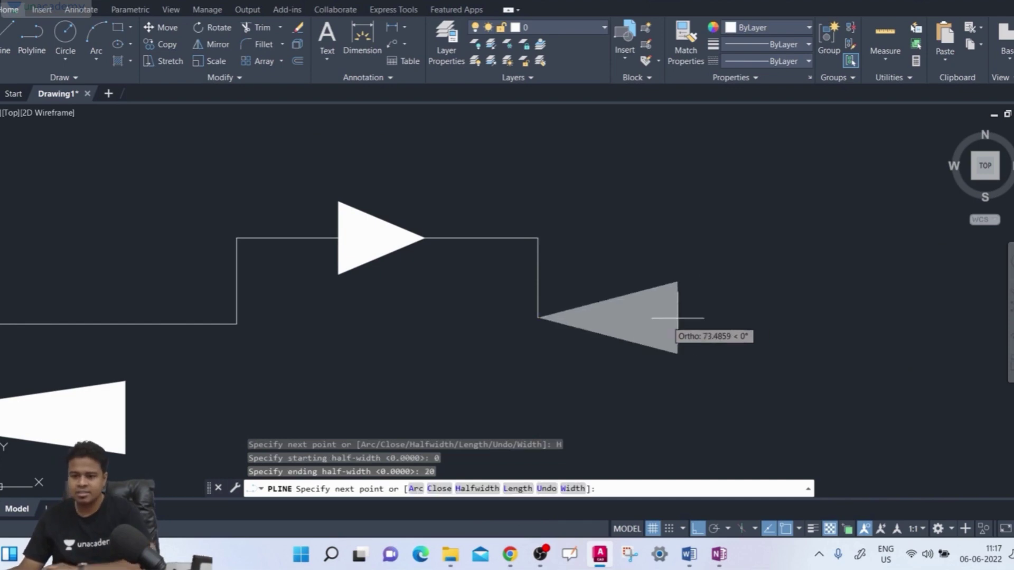
scroll(607, 325, up, 2)
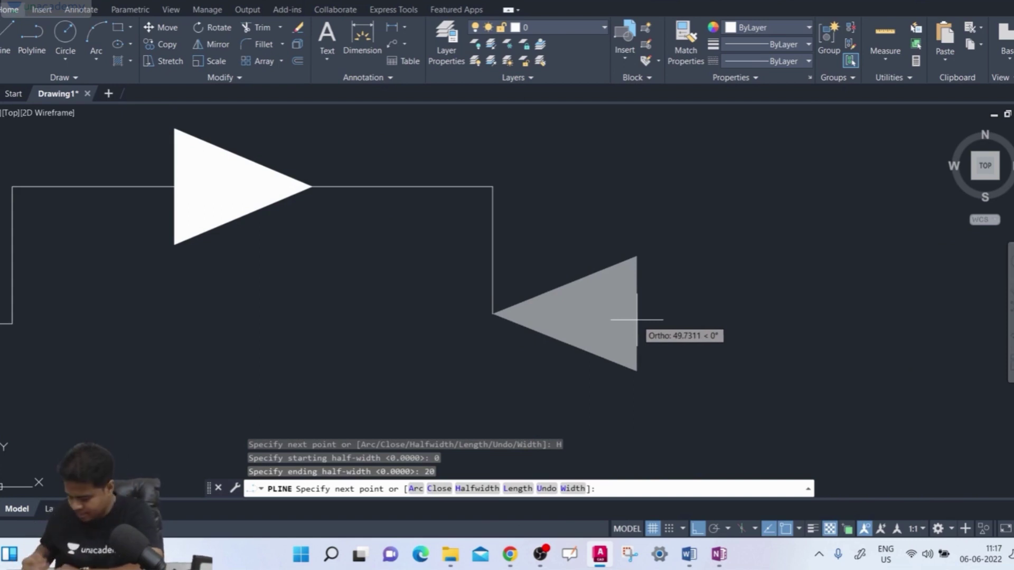
text(0)
key(Return)
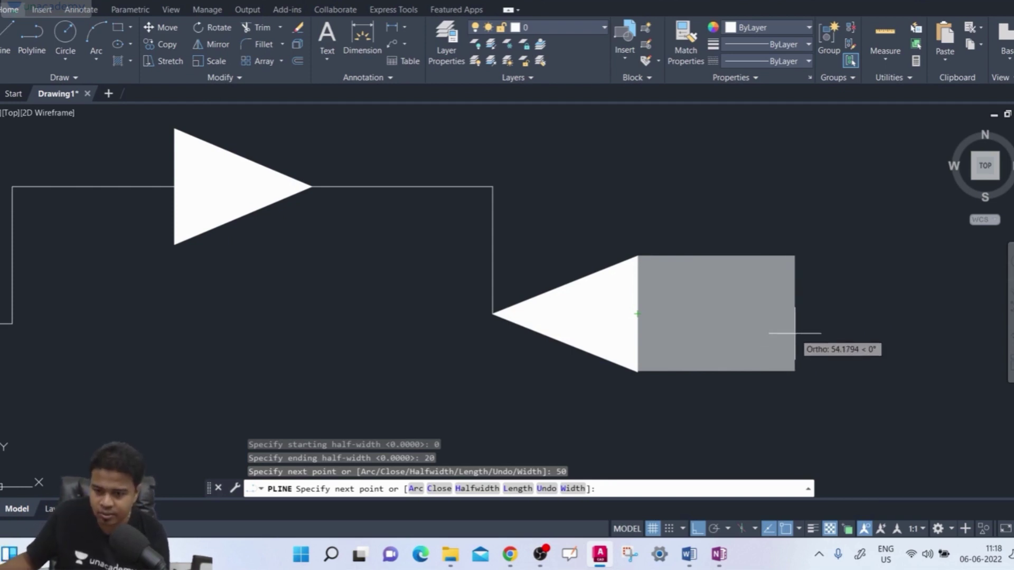
Reset the starting and ending half-widths to 0 and draw thin segments right from the second arrowhead's base and straight down
click(478, 488)
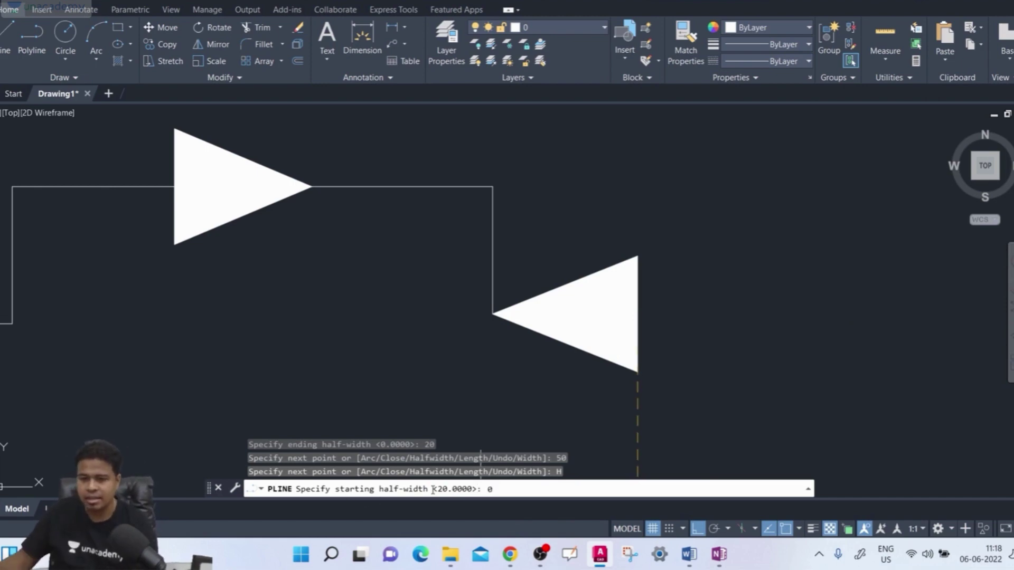
key(Return)
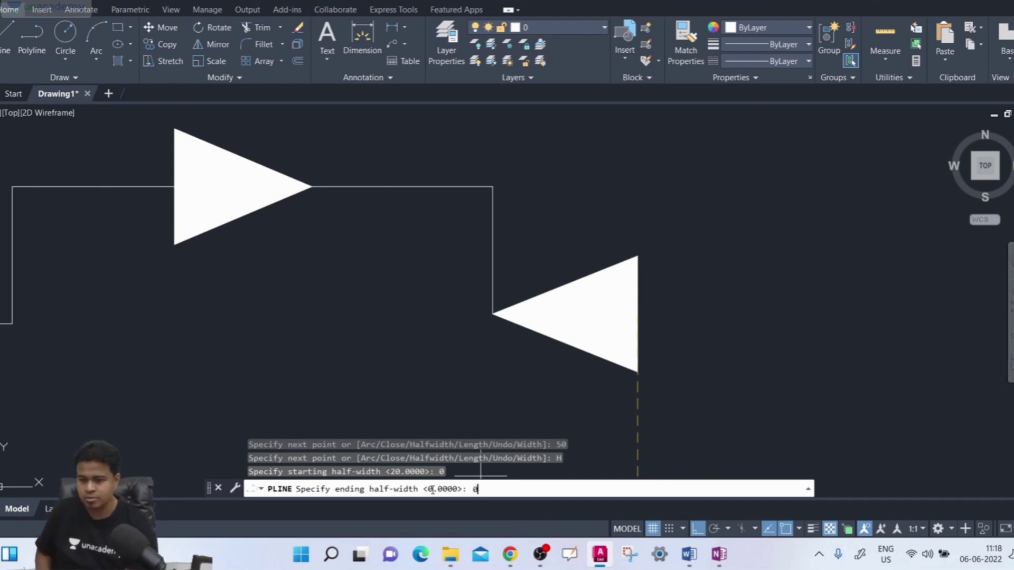
key(Return)
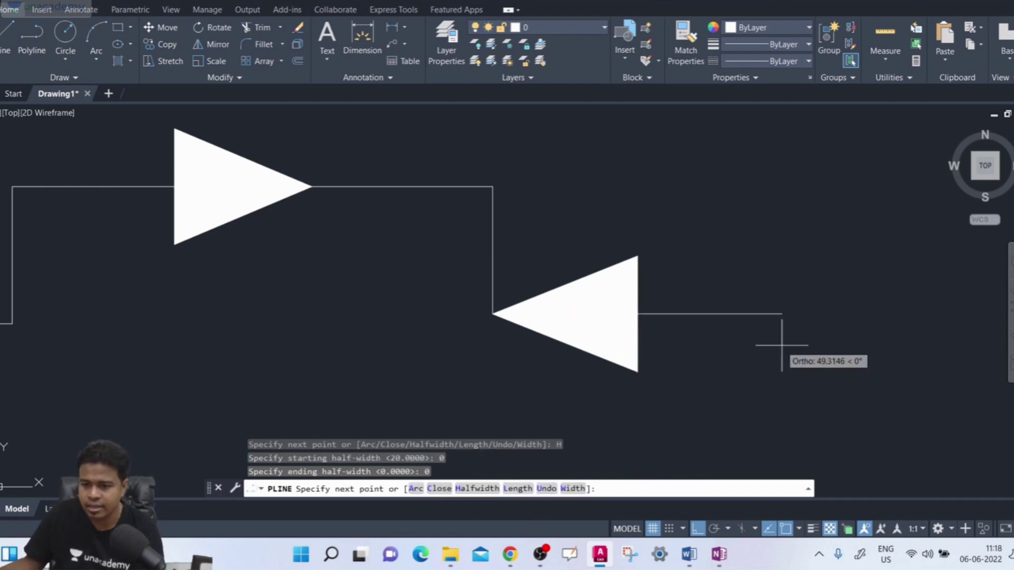
click(842, 320)
scroll(842, 370, down, 3)
middle_drag(840, 396, 688, 290)
click(695, 354)
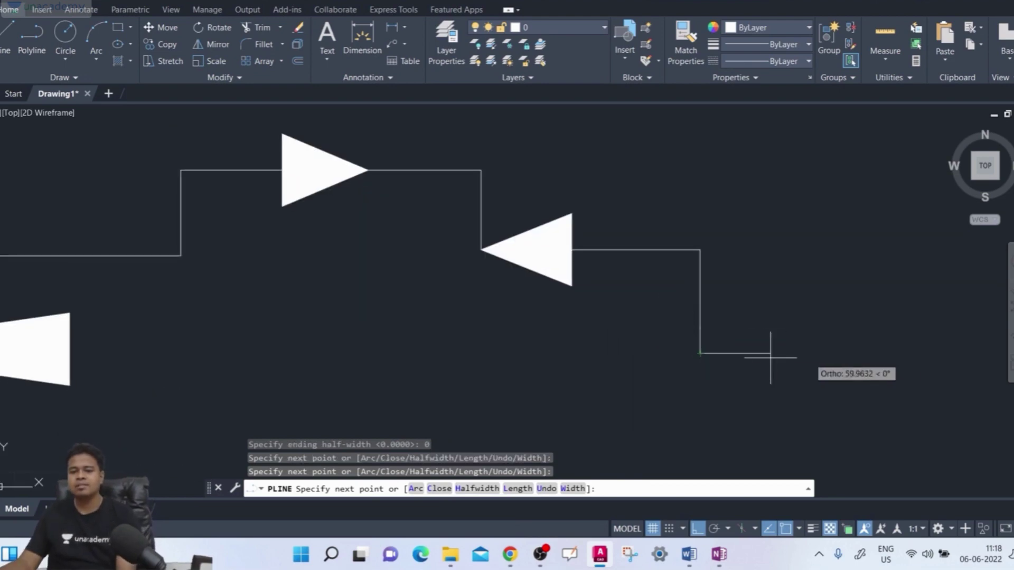
Draw seven orthogonal segments going right, up, left, up, right, down and left, and finish the polyline
click(830, 353)
click(829, 200)
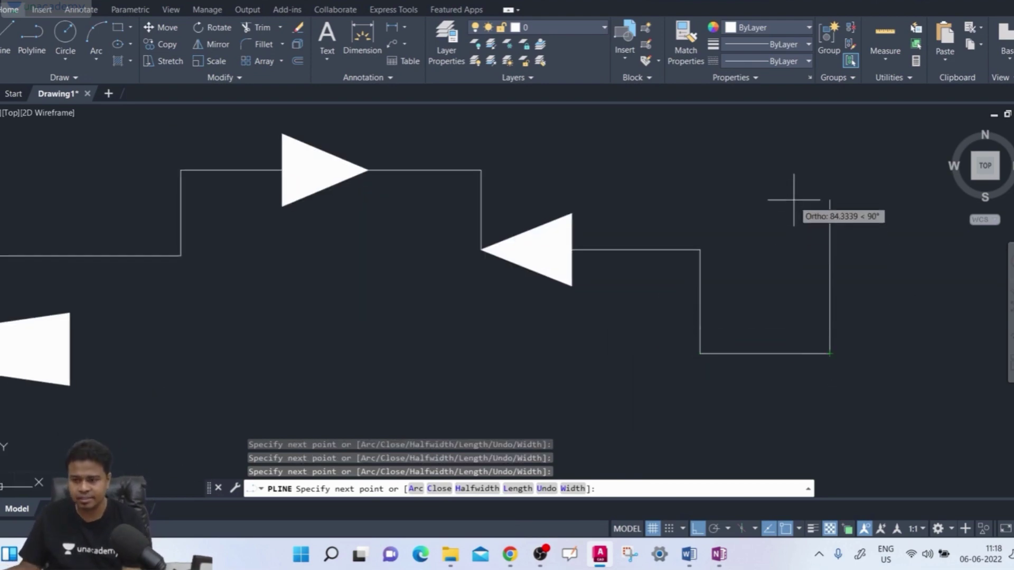
click(647, 194)
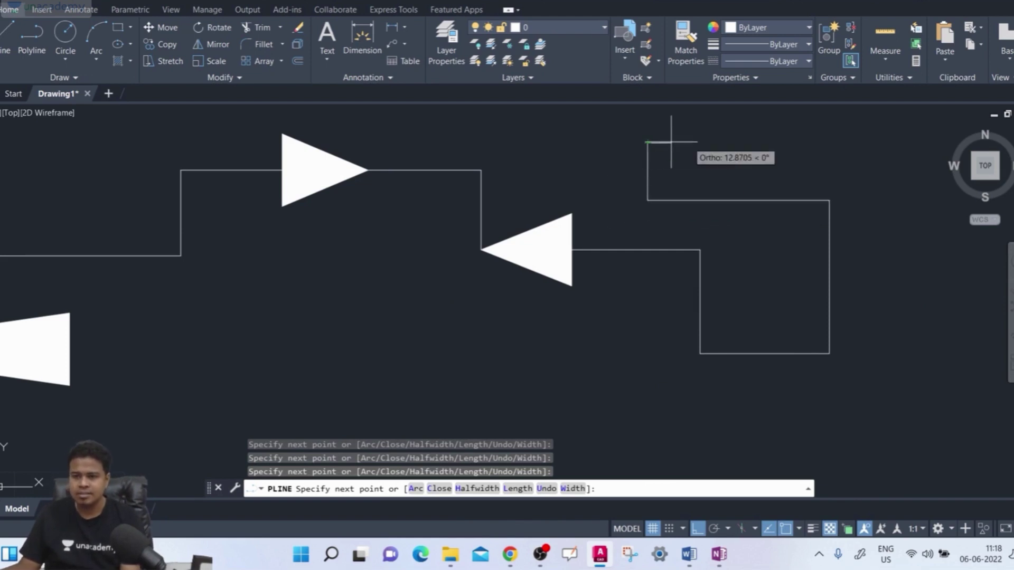
click(648, 142)
click(881, 142)
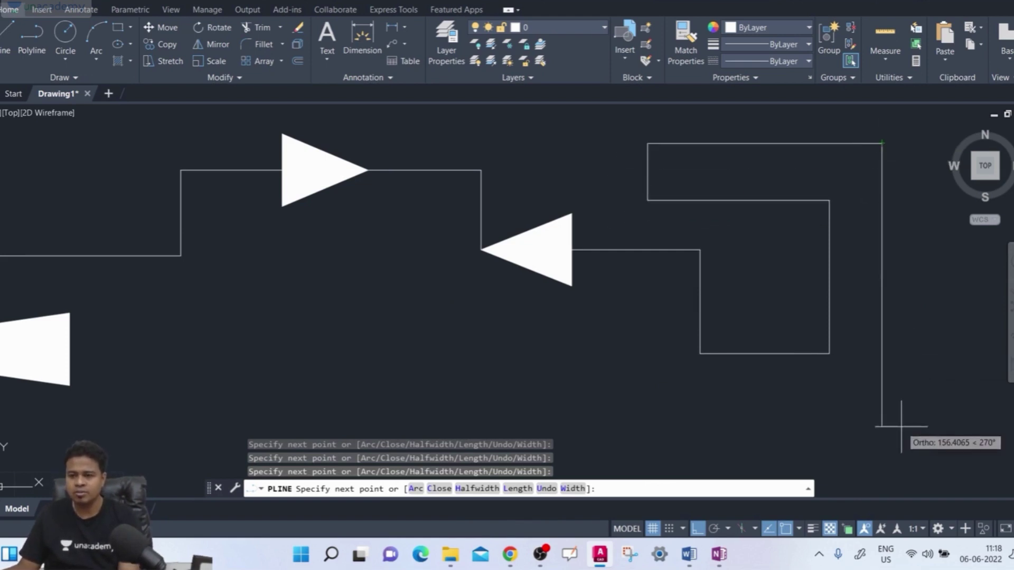
middle_drag(901, 420, 897, 388)
click(878, 417)
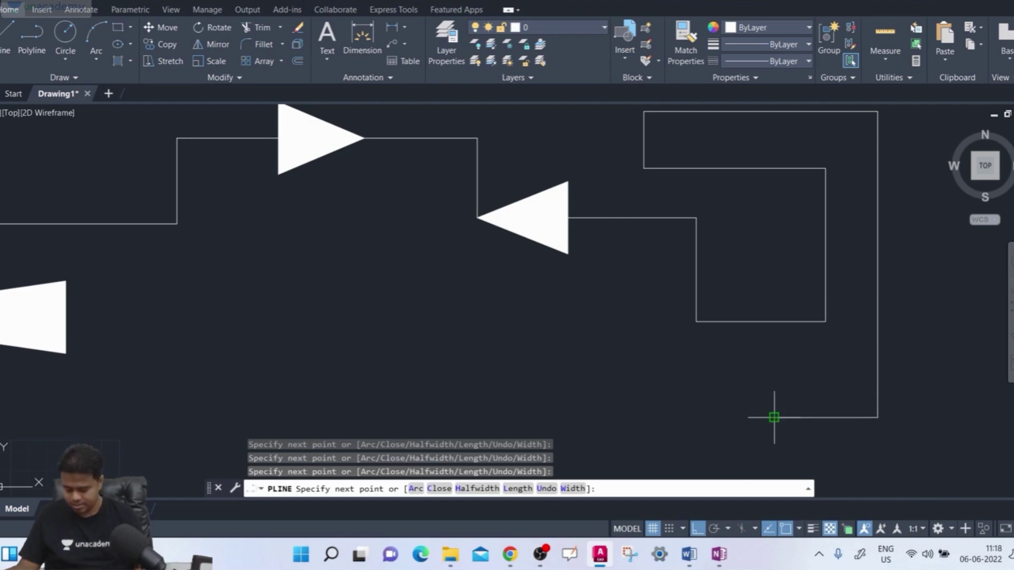
click(774, 417)
key(Return)
Examine the second arrowhead up close and select the whole polyline to check that it is a single object, clearing the selection
scroll(636, 217, up, 5)
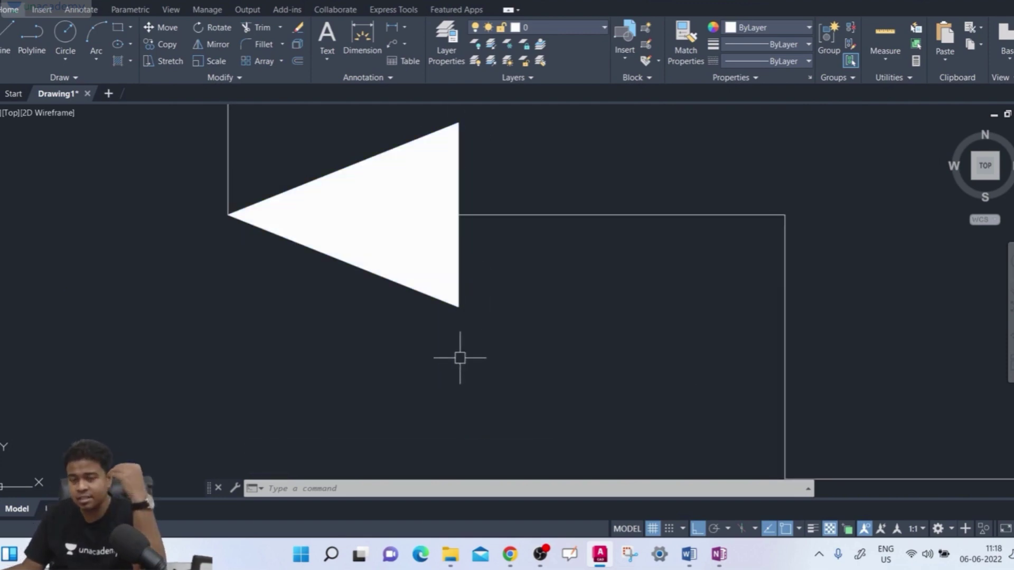
scroll(468, 346, down, 5)
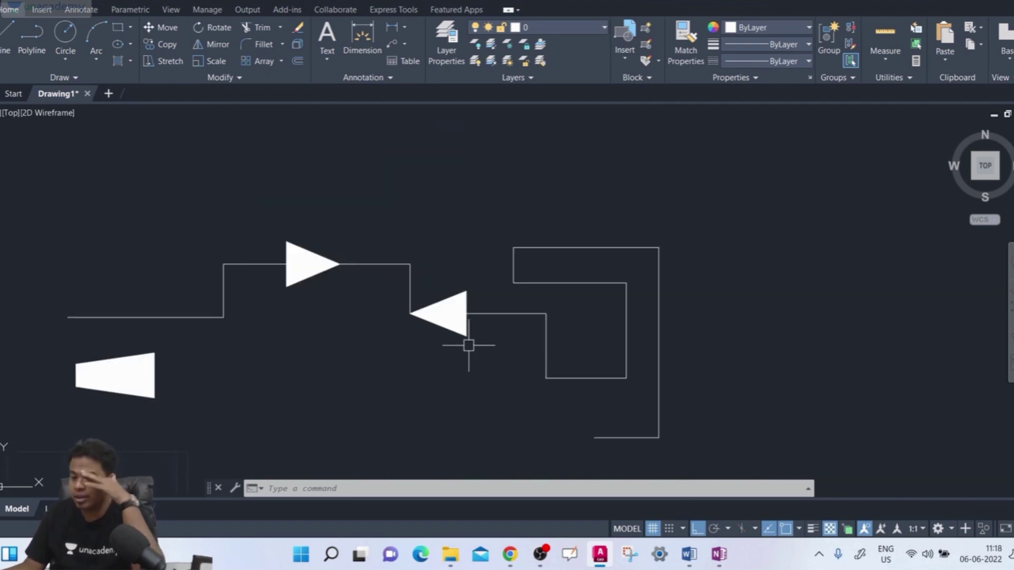
click(577, 364)
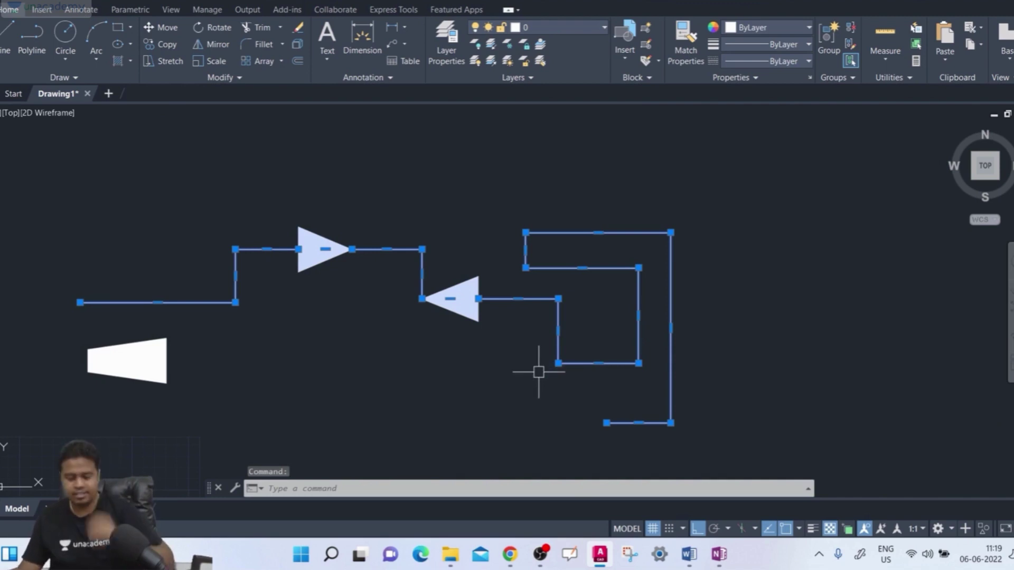
key(Escape)
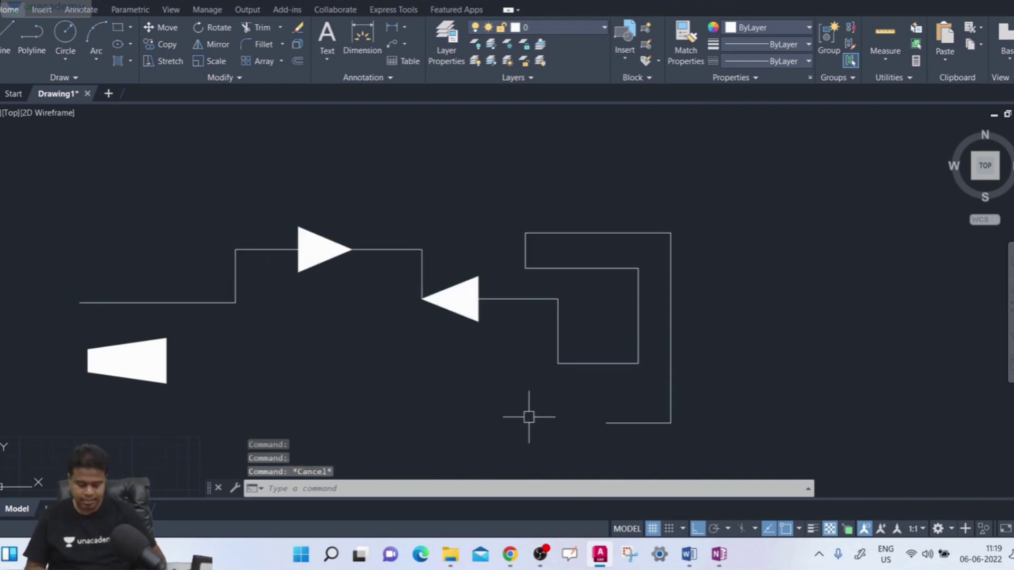
Start a new polyline below the tapered shape and use the Length option to draw its first segment 100 long
text(pl)
key(Return)
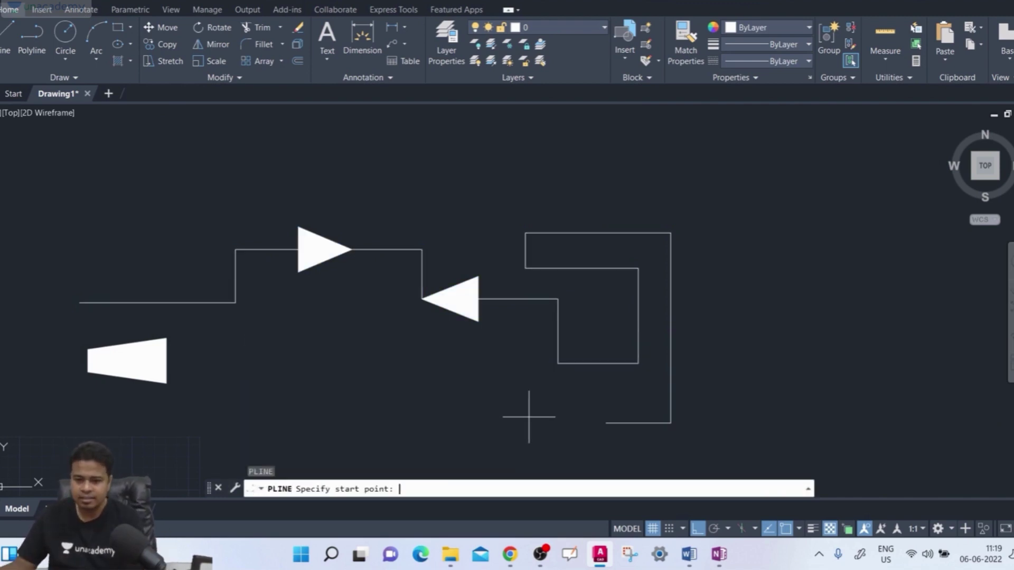
mouse_move(167, 182)
middle_down()
mouse_move(194, 177)
mouse_move(378, 290)
mouse_move(327, 297)
middle_up()
click(146, 347)
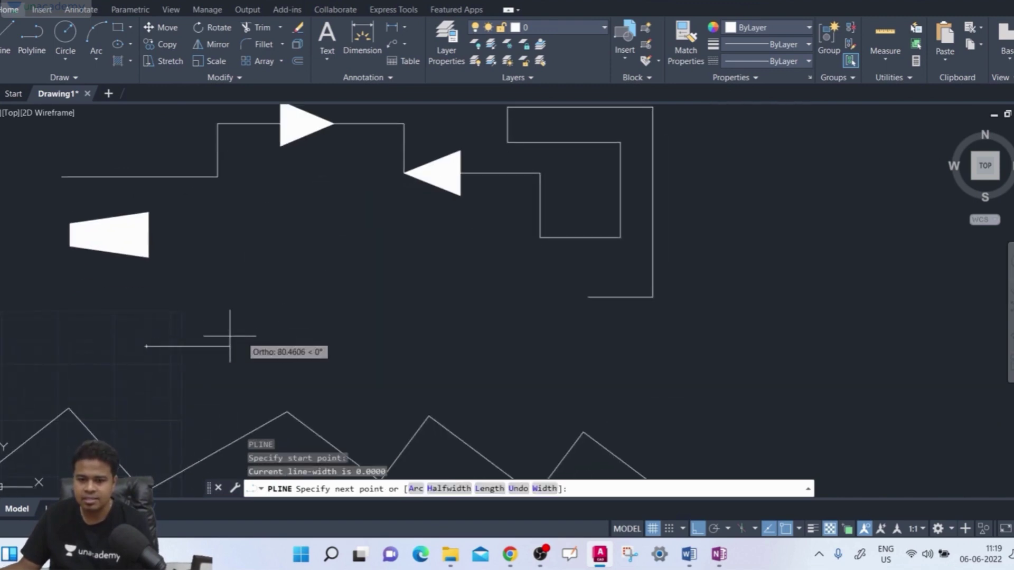
click(496, 491)
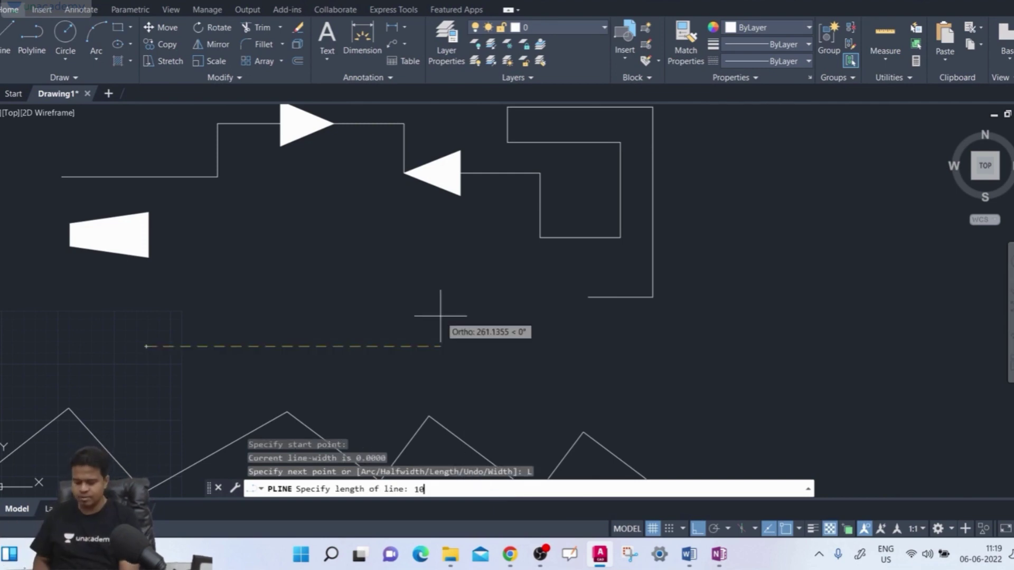
key(Return)
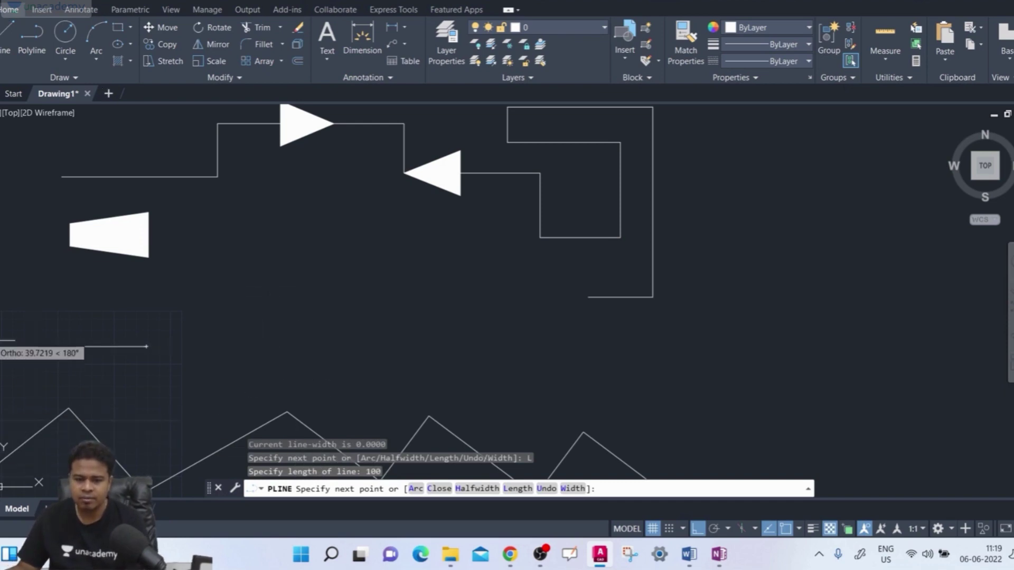
Use the Length option to extend the polyline by another 200 in the same direction
middle_drag(2, 285, 20, 261)
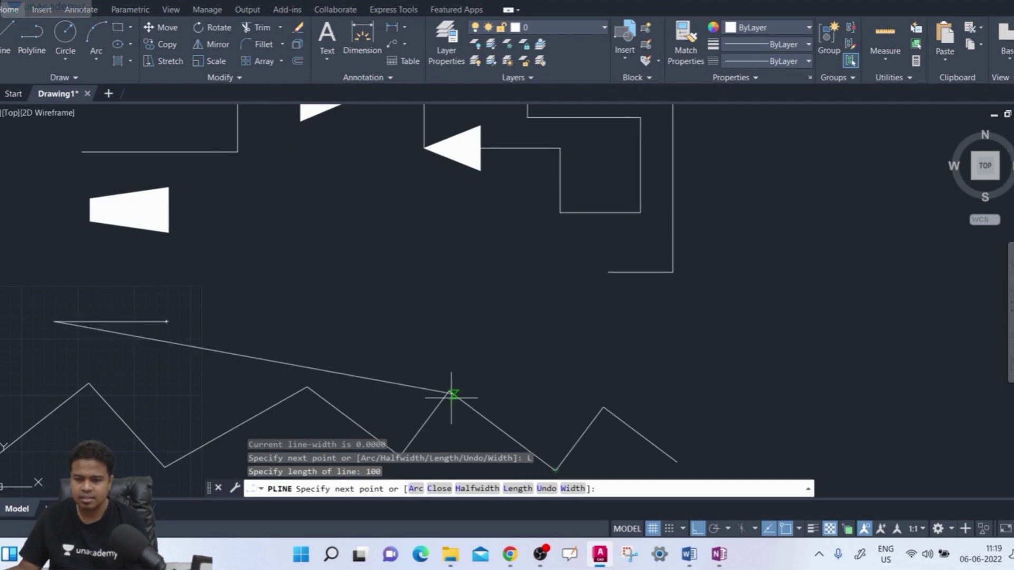
middle_drag(49, 173, 45, 251)
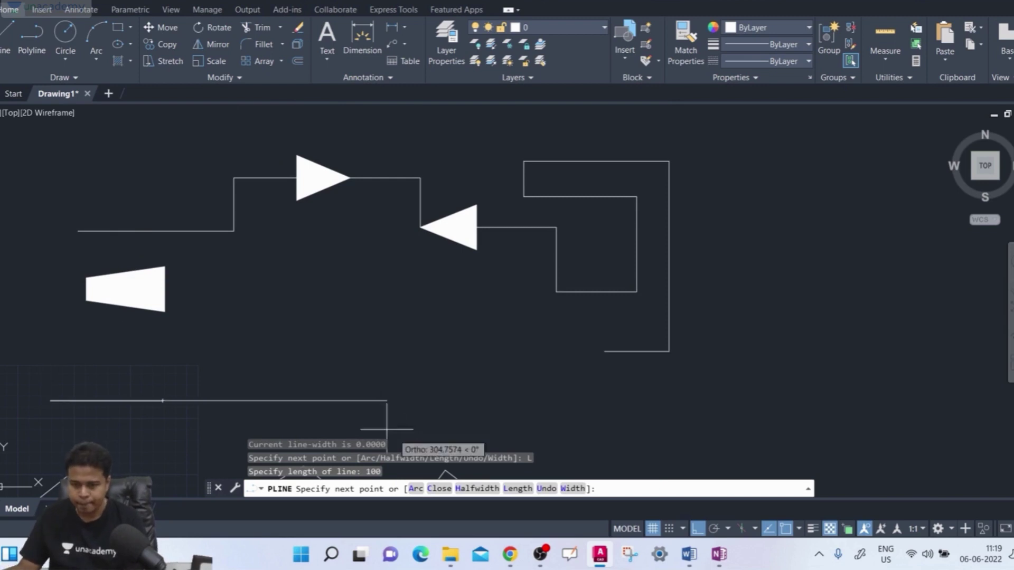
click(516, 490)
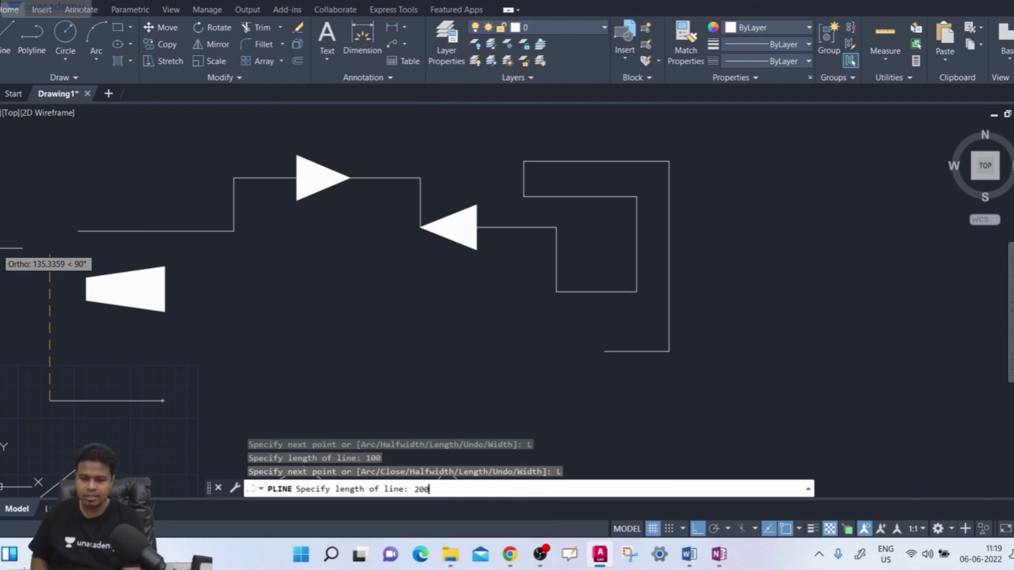
text(200)
key(Return)
Draw a segment 180 long straight up from the far end of the horizontal polyline
middle_drag(271, 322, 358, 260)
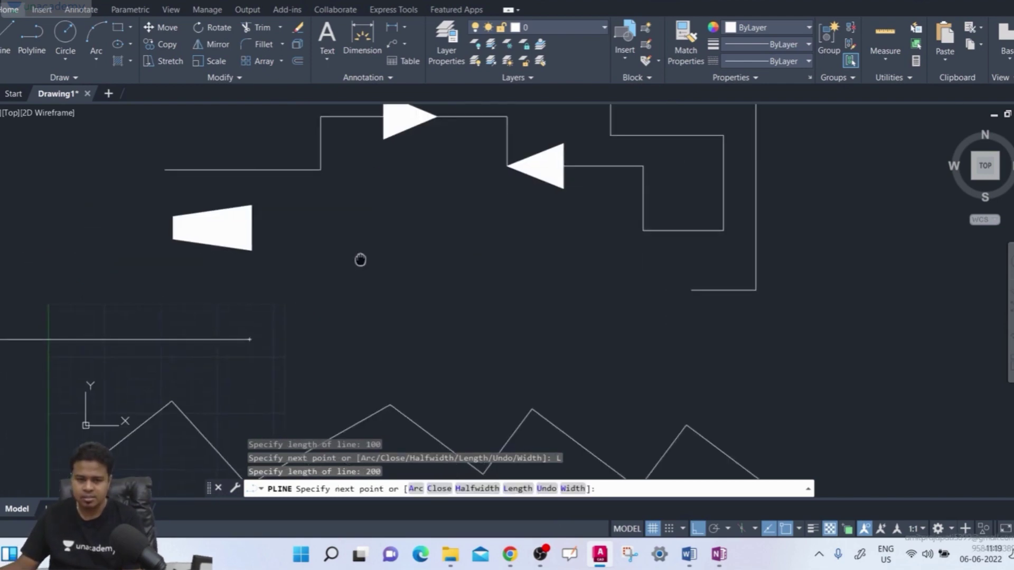
middle_drag(97, 298, 347, 263)
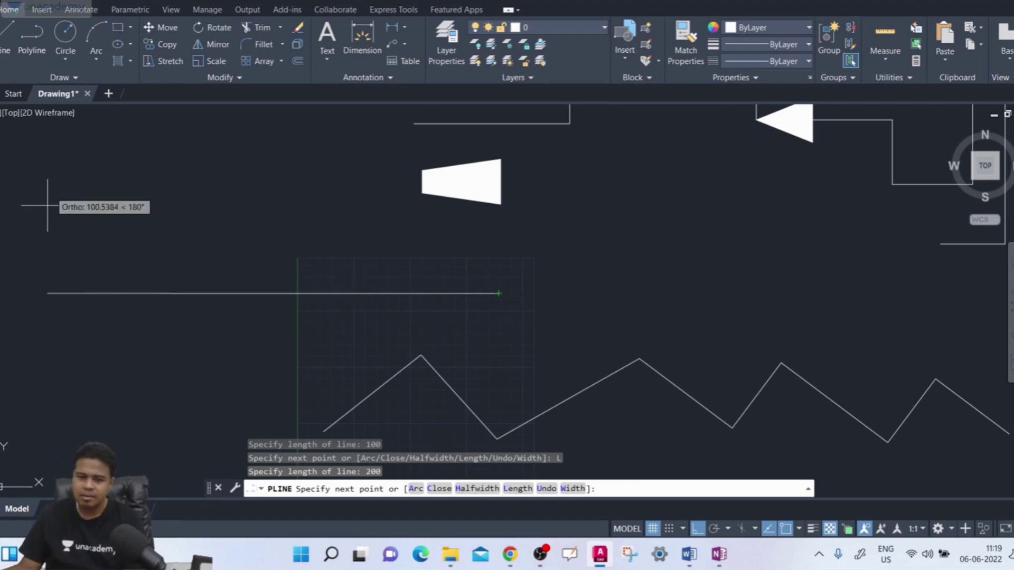
middle_drag(132, 153, 59, 213)
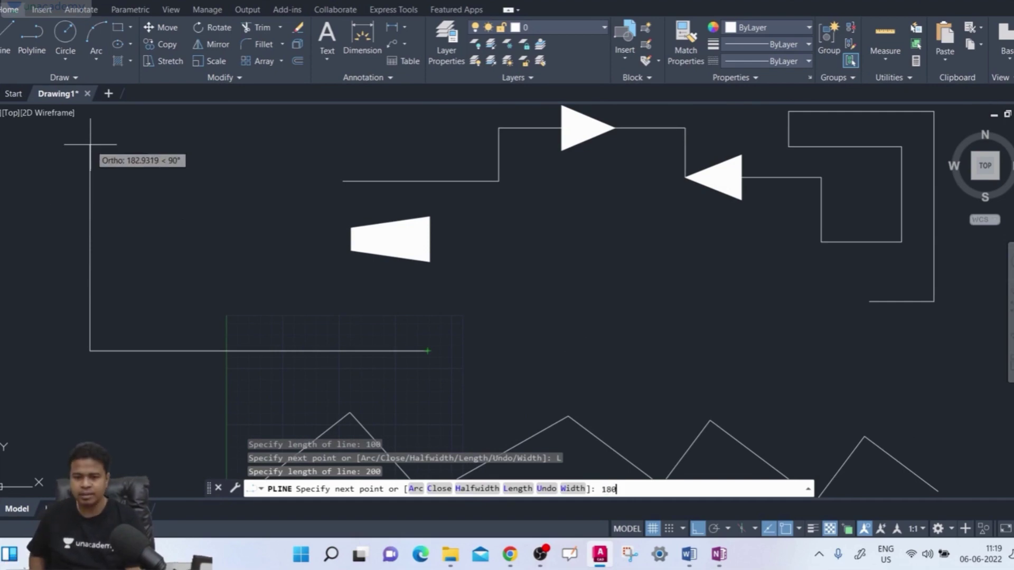
key(Return)
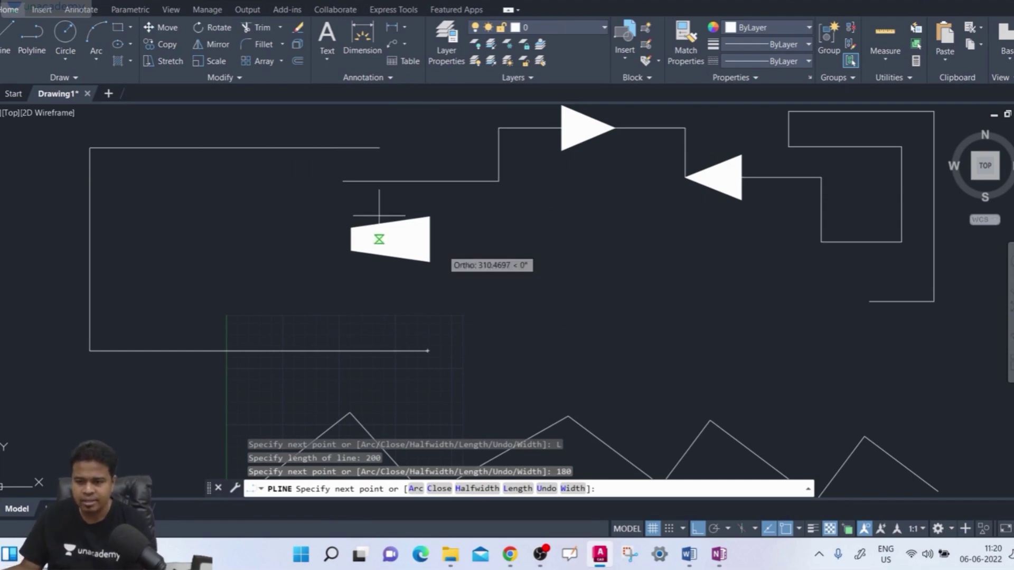
Undo the vertical 180 segment and add a leftward arrowhead at the polyline's open end using Width, starting at 20 and ending at 0
click(546, 489)
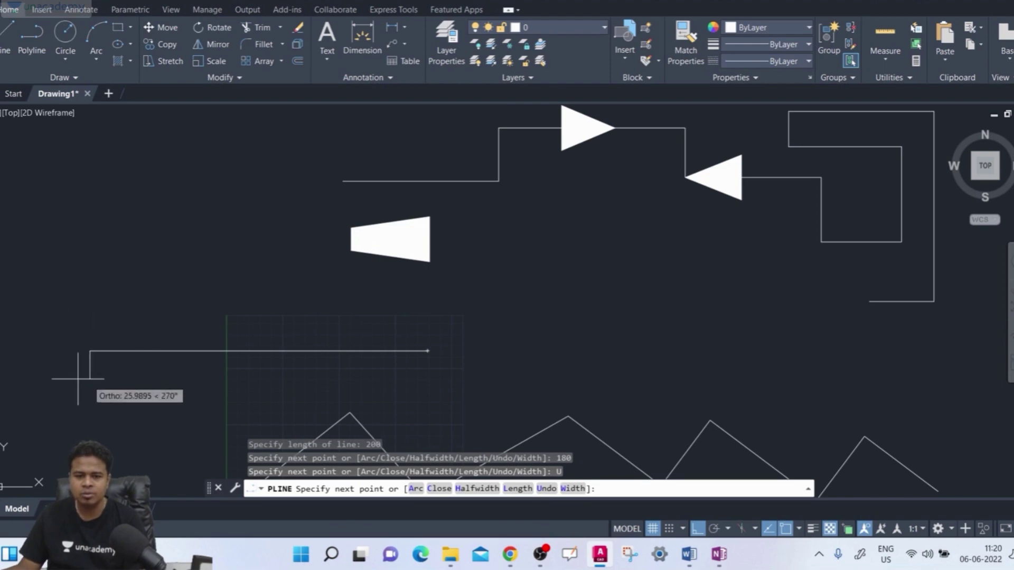
click(568, 489)
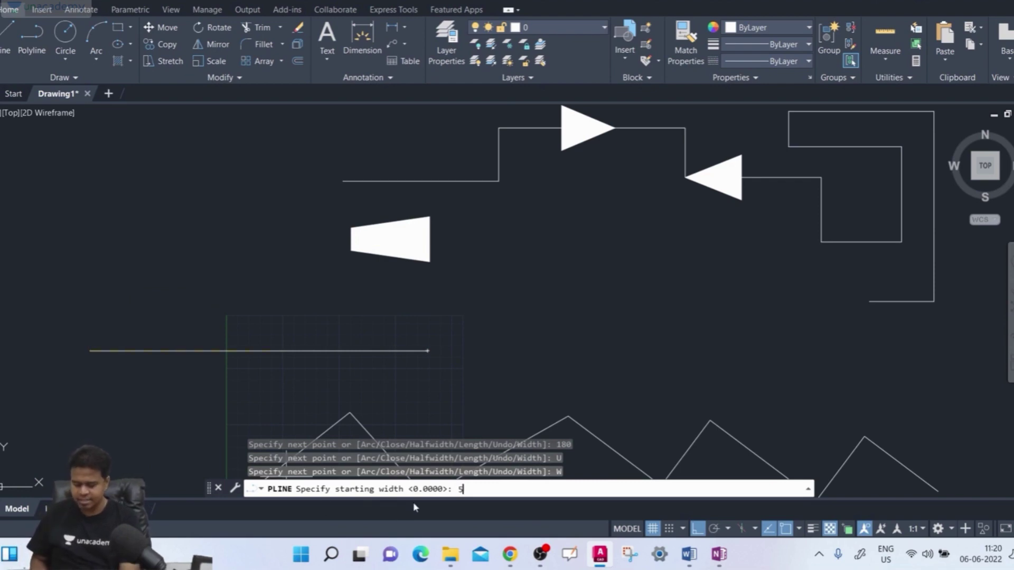
key(BackSpace)
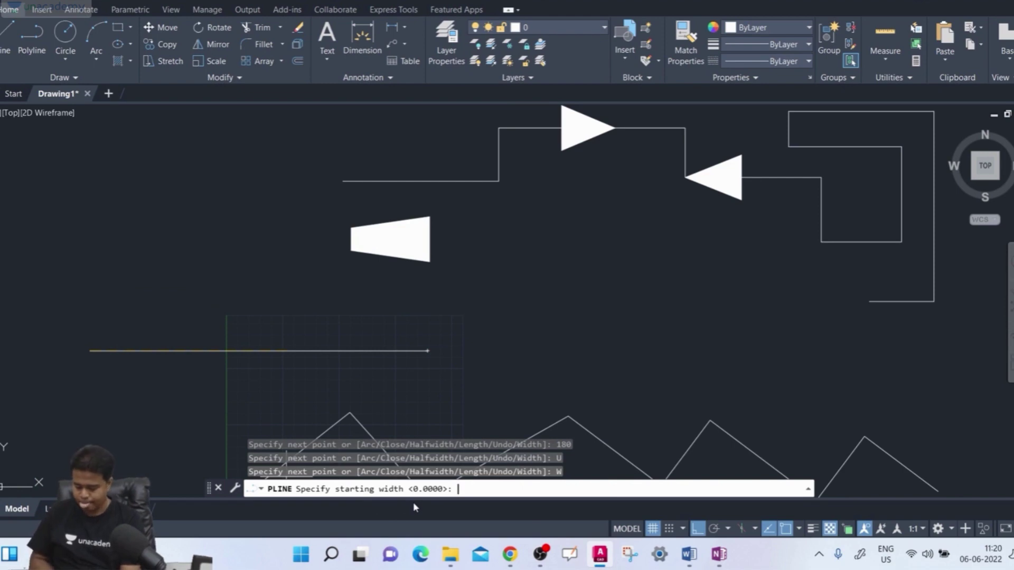
text(20)
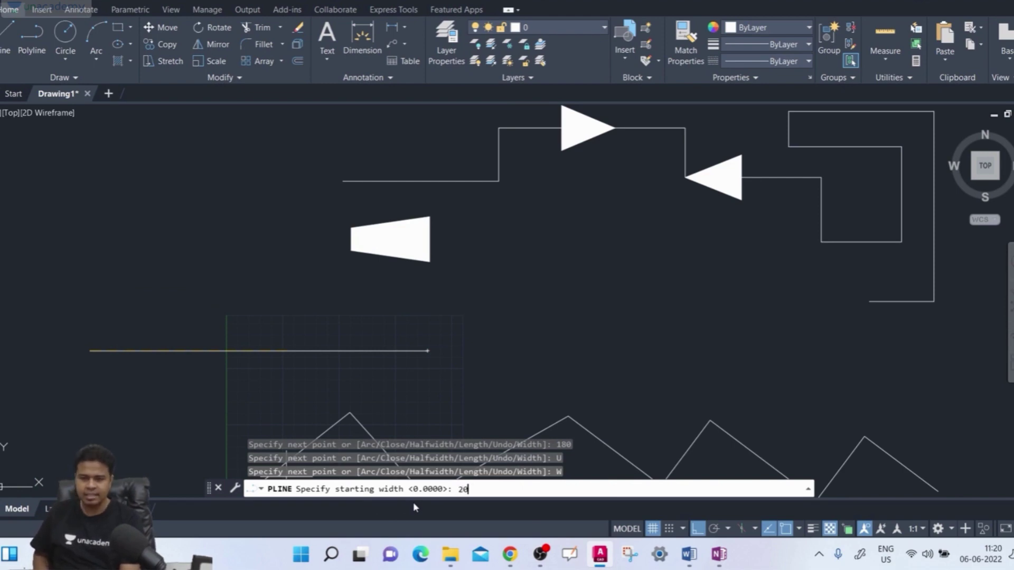
key(Return)
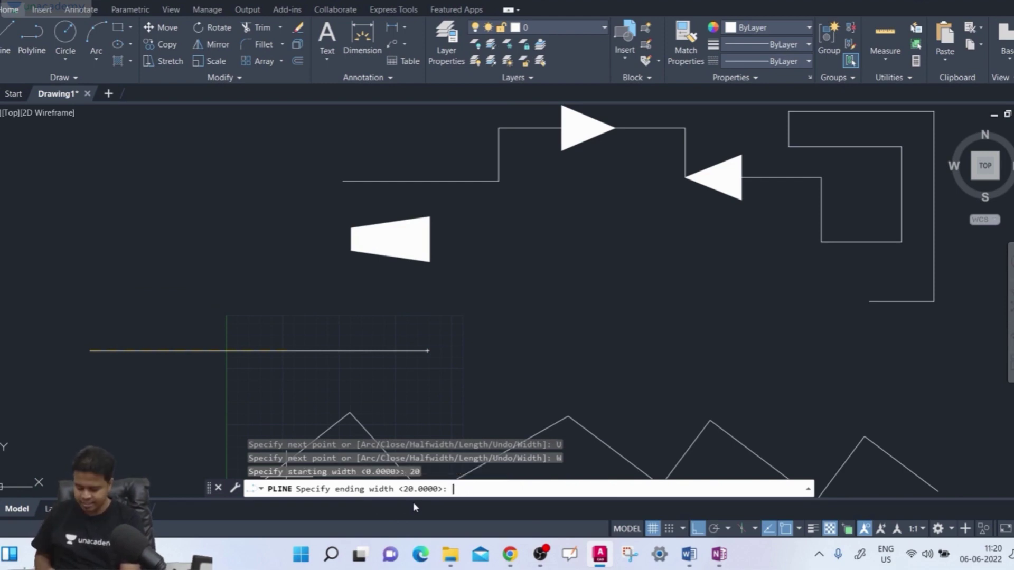
text(0)
key(Return)
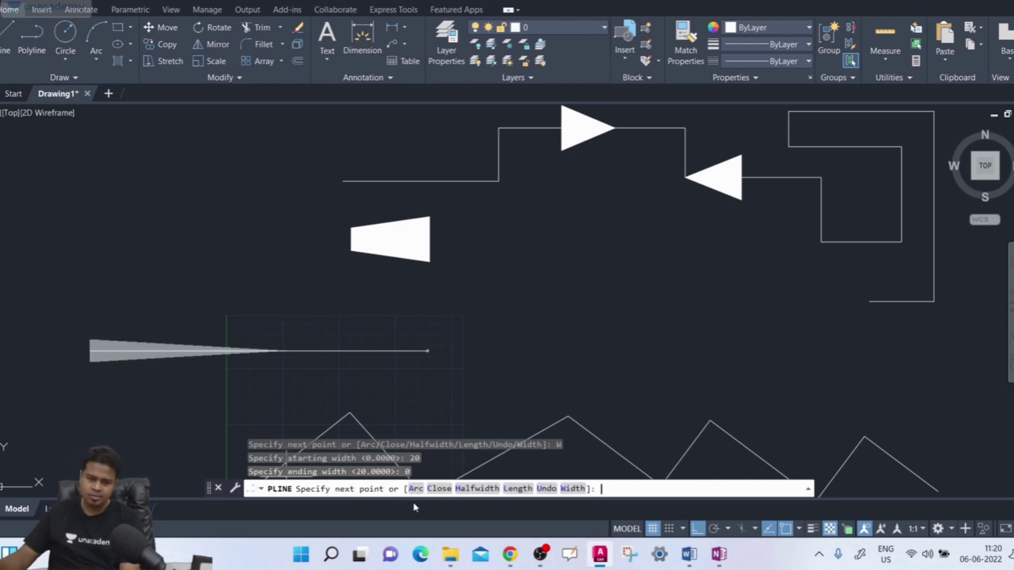
scroll(115, 370, up, 5)
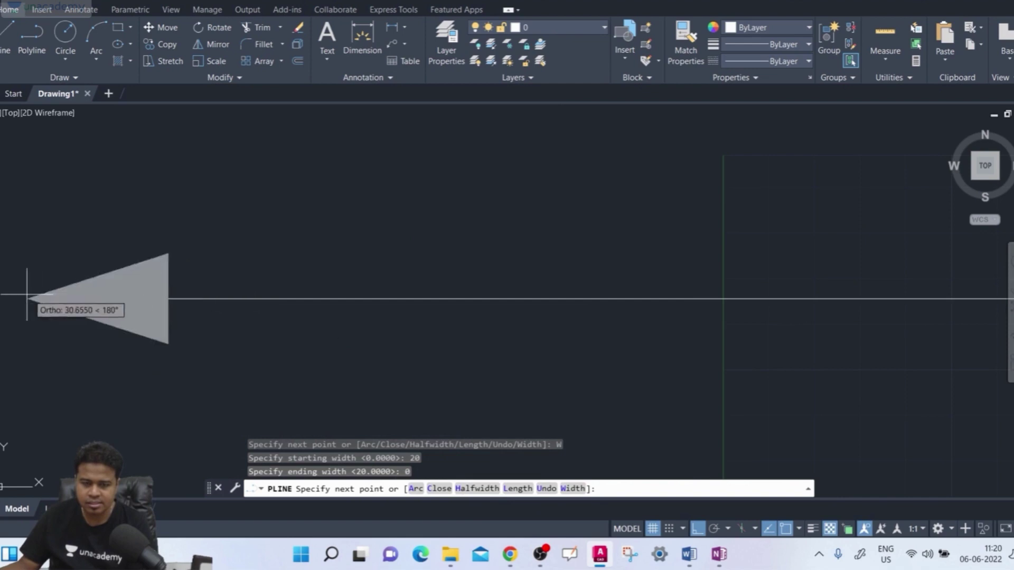
click(45, 298)
Continue the polyline from the arrow tip with thin segments going left, down and a short way right, and finish it
middle_drag(44, 299, 288, 286)
click(42, 287)
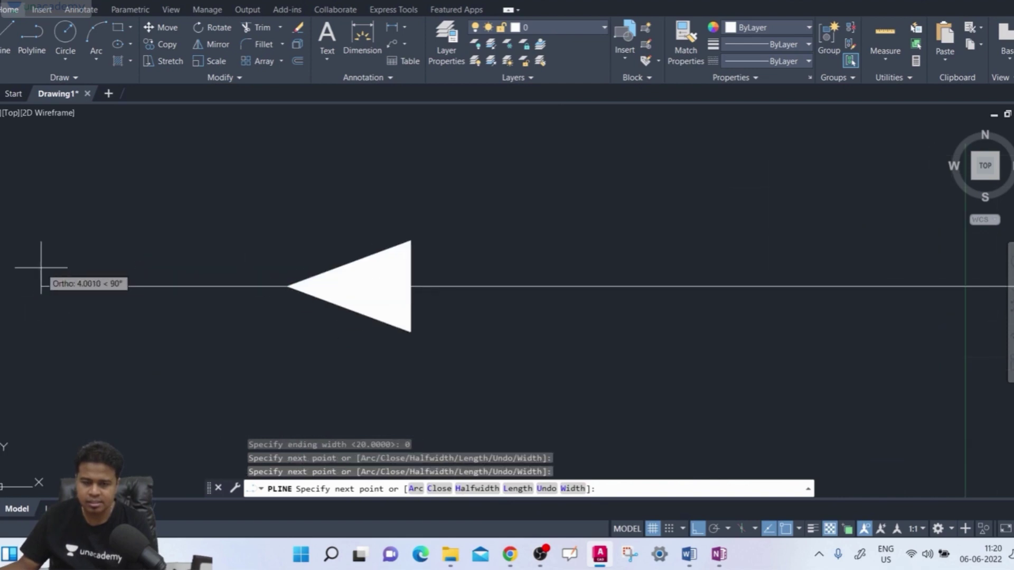
click(41, 416)
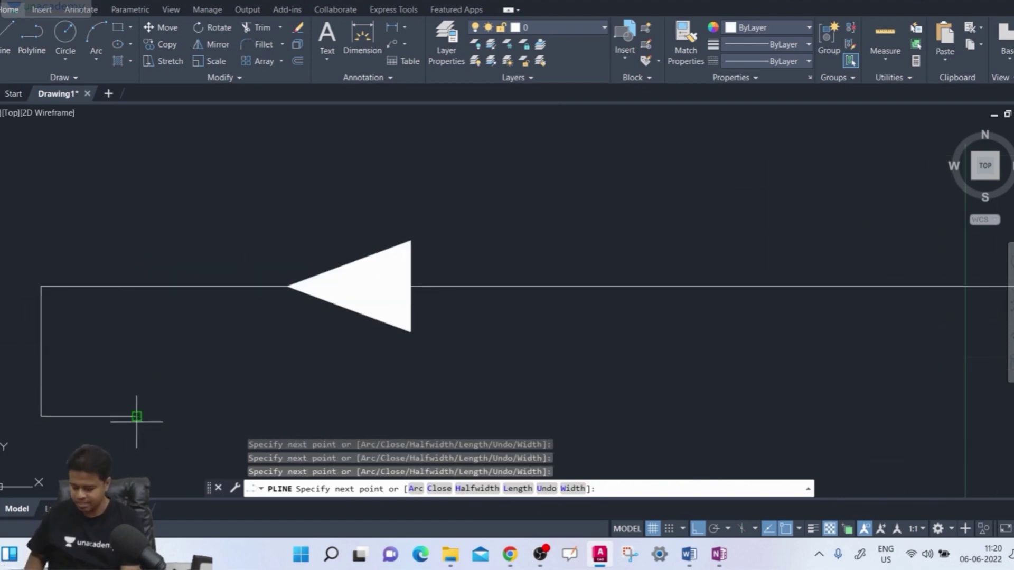
click(136, 416)
key(Return)
Start a new polyline above the arrowed line with a horizontal segment leftward, ending in line with the existing arrowhead's base
scroll(434, 190, up, 2)
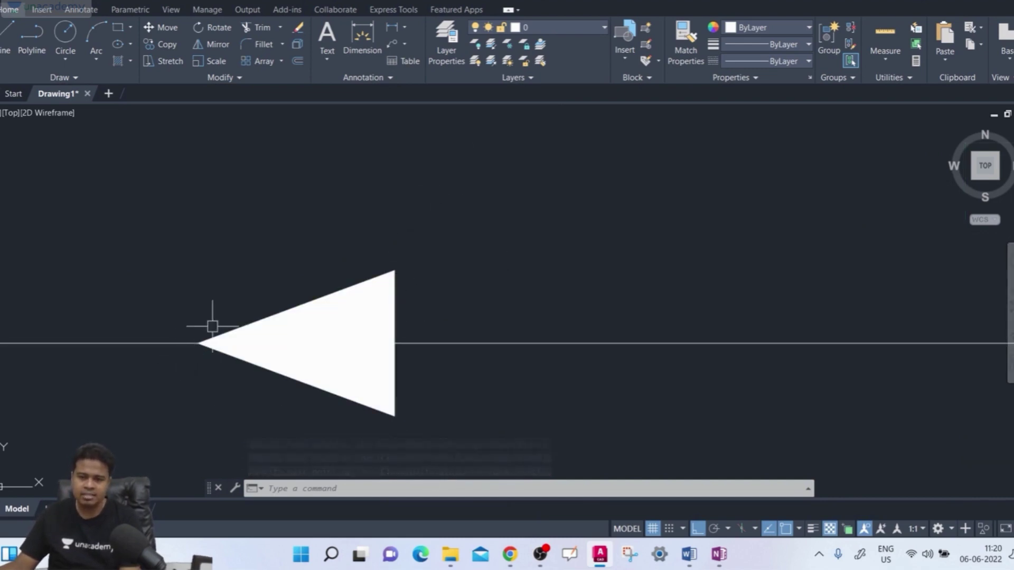
scroll(264, 296, down, 3)
mouse_move(265, 294)
middle_down()
mouse_move(285, 336)
mouse_move(259, 345)
middle_up()
scroll(269, 309, up, 3)
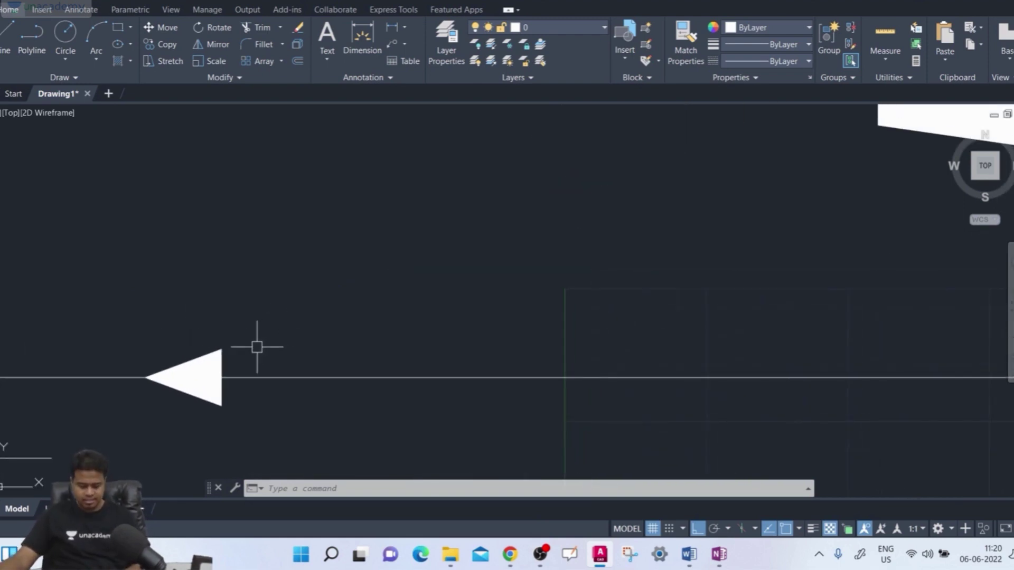
text(pl)
key(Return)
click(876, 249)
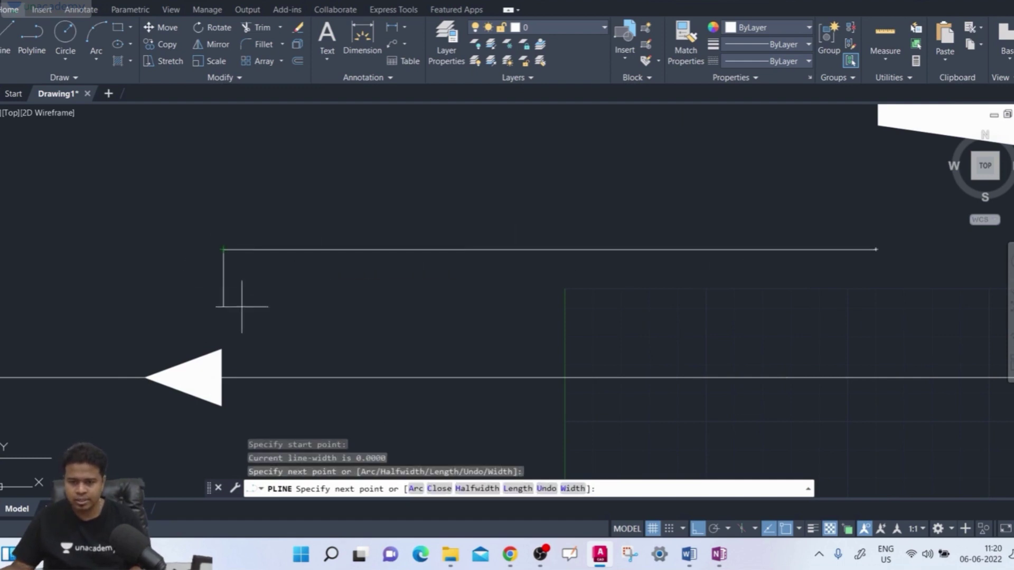
Add a leftward arrowhead using Halfwidth, starting at 20 and ending at 0, and finish with a short thin tail beyond its tip
click(477, 488)
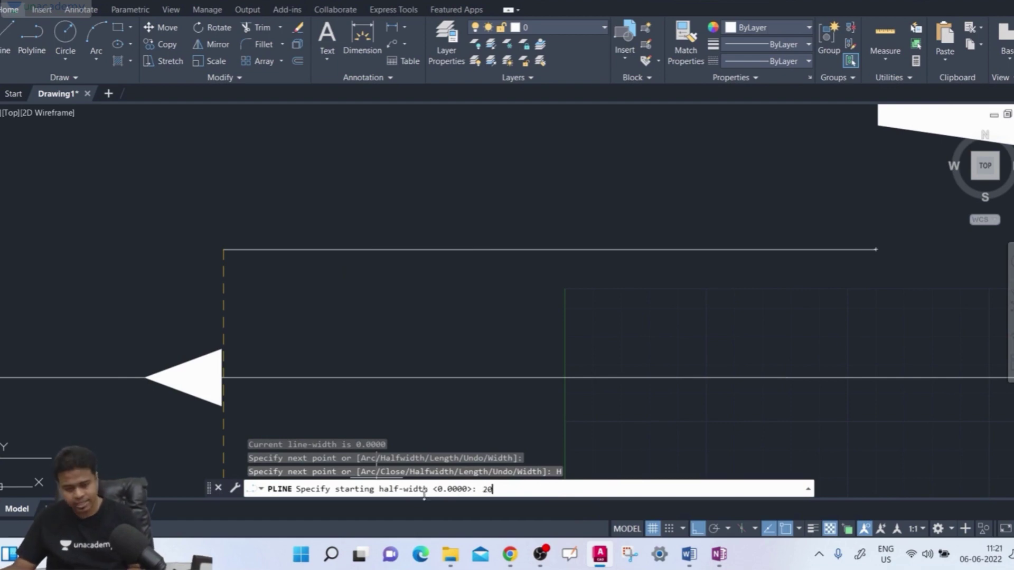
key(Return)
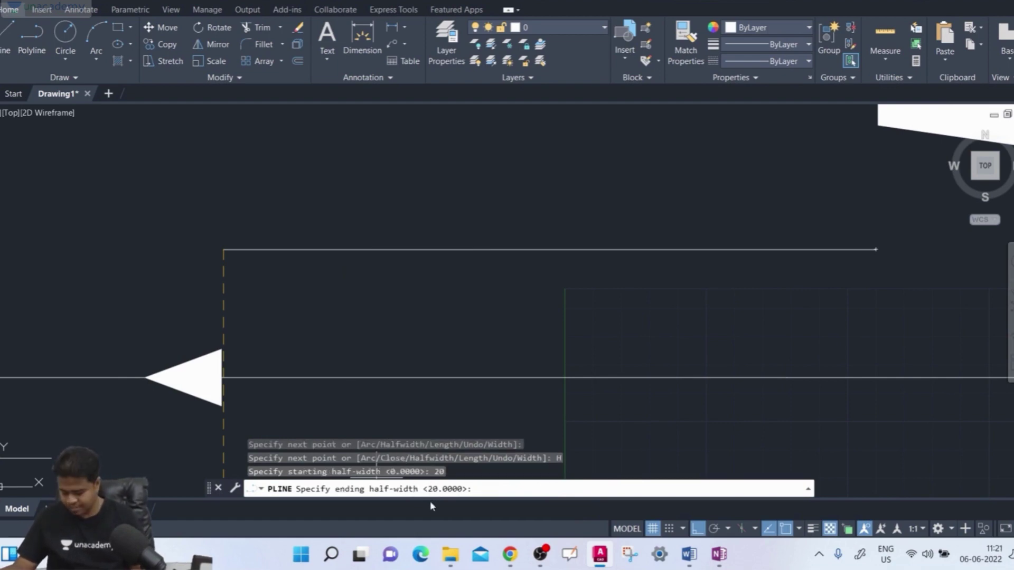
text(0)
key(Return)
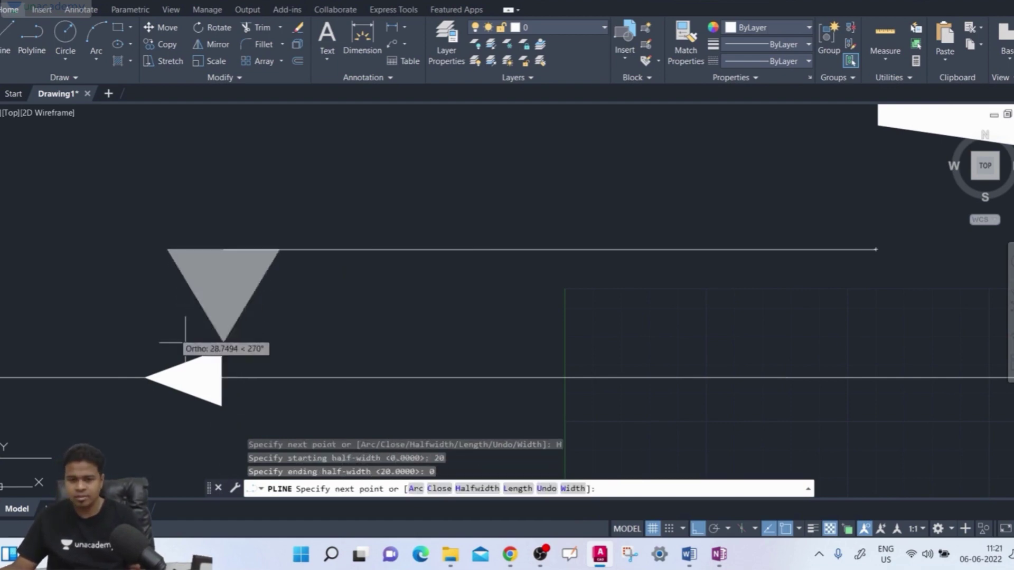
click(70, 283)
click(3, 267)
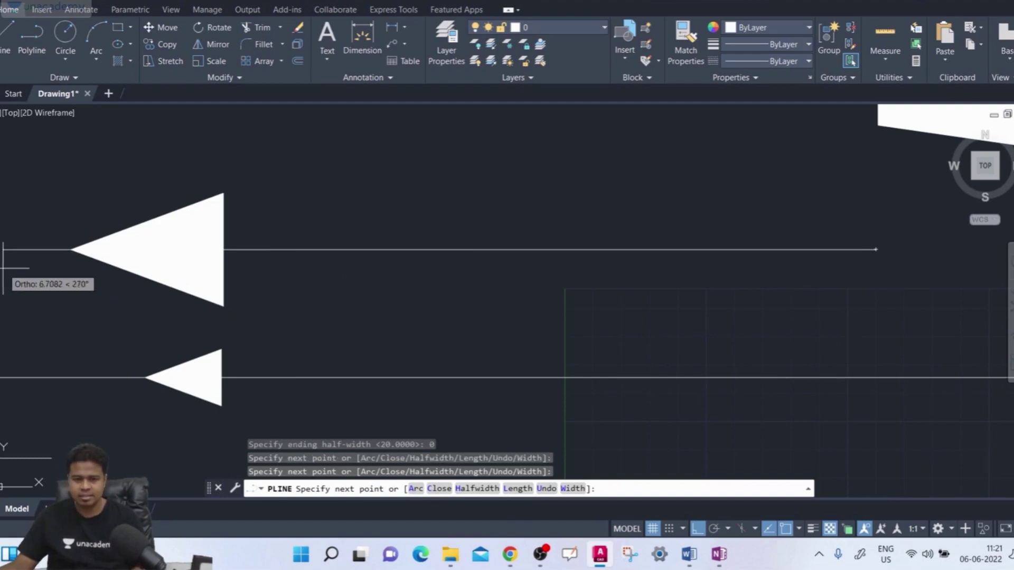
key(Return)
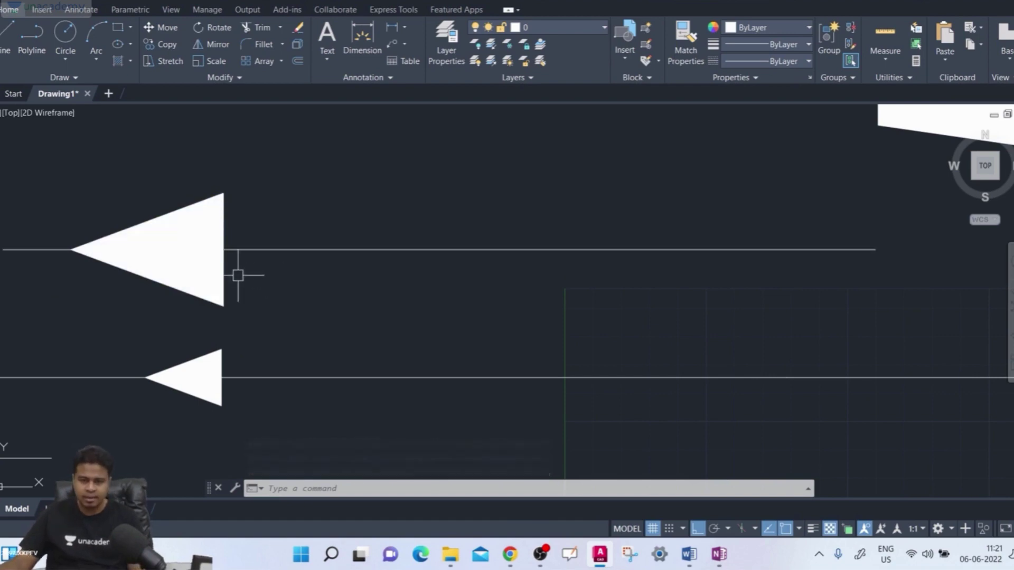
Examine the Halfwidth arrowhead and the Width arrowhead below it up close, comparing the size of their bases
scroll(238, 275, up, 5)
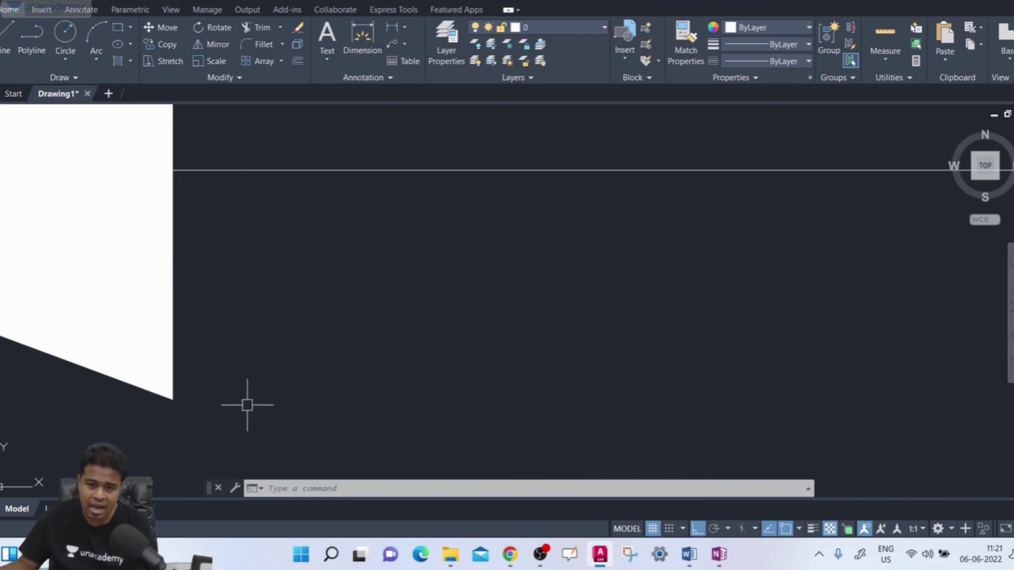
scroll(254, 278, down, 5)
scroll(254, 274, up, 2)
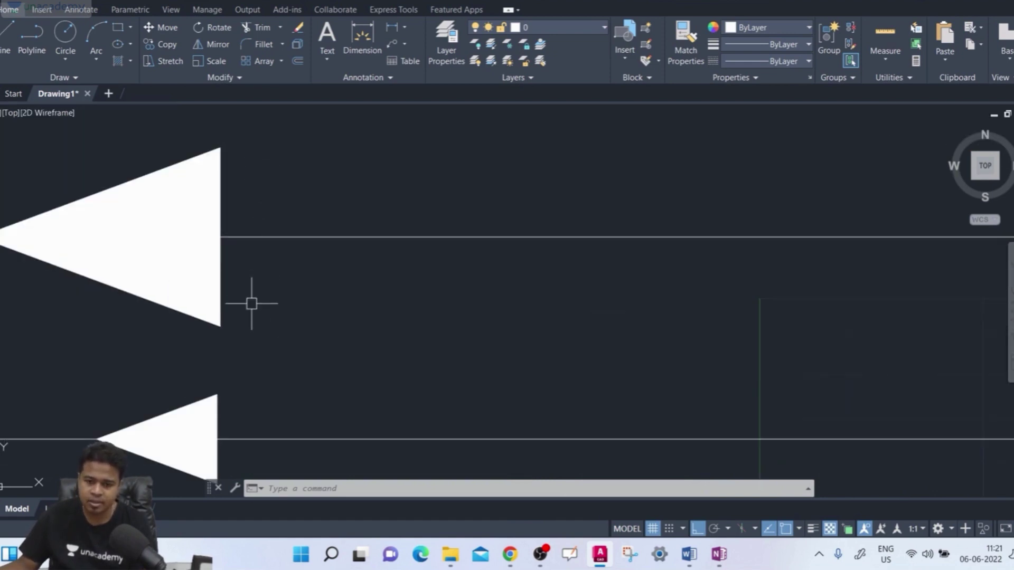
middle_drag(251, 301, 231, 224)
middle_drag(226, 351, 223, 344)
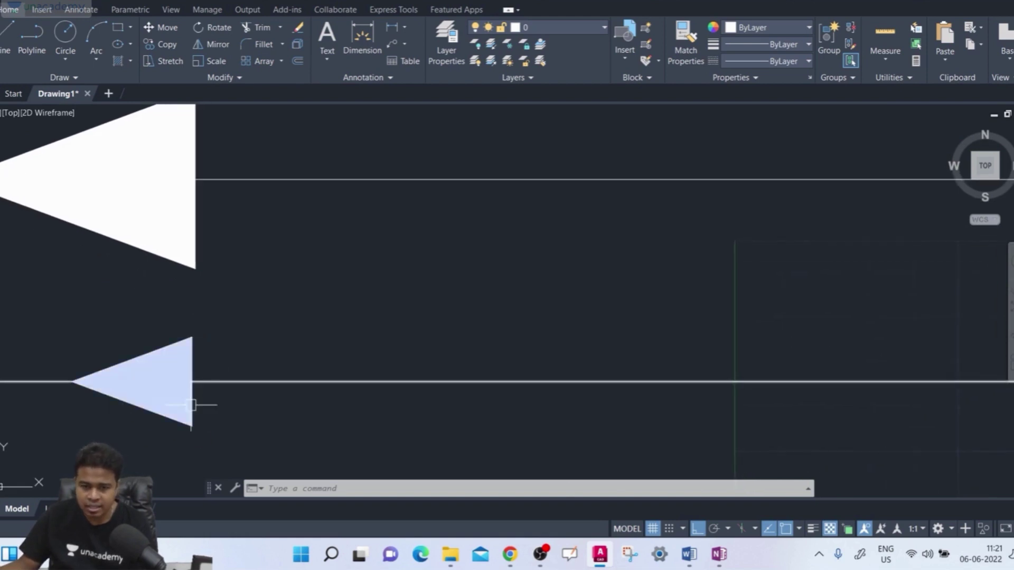
scroll(201, 402, up, 2)
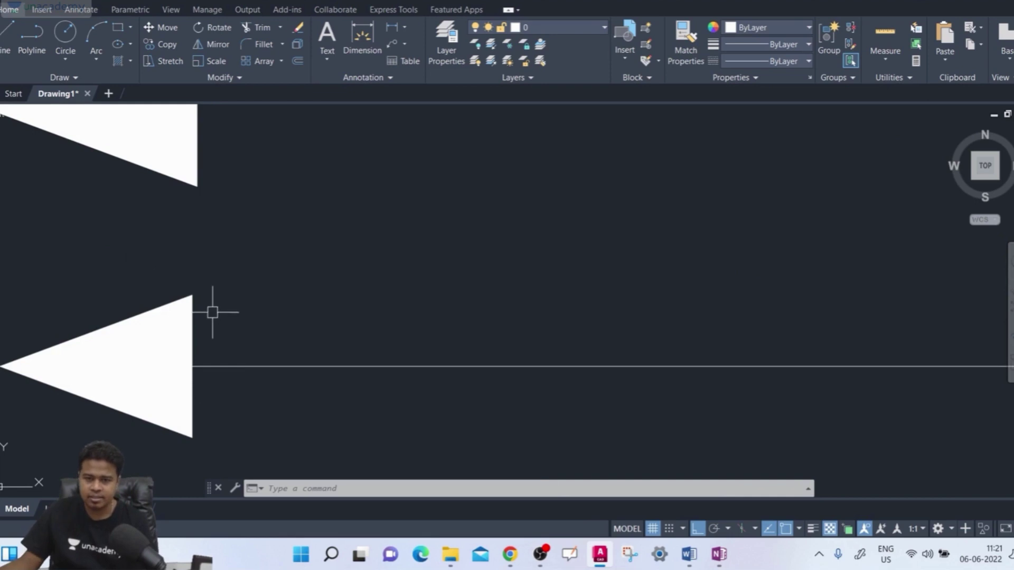
scroll(211, 312, down, 3)
scroll(192, 351, up, 2)
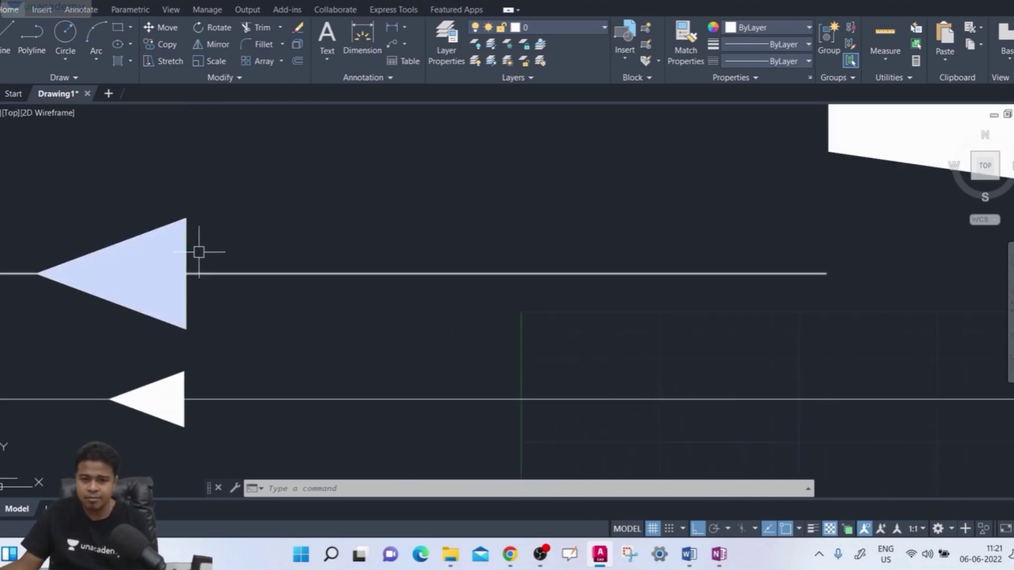
scroll(209, 403, up, 2)
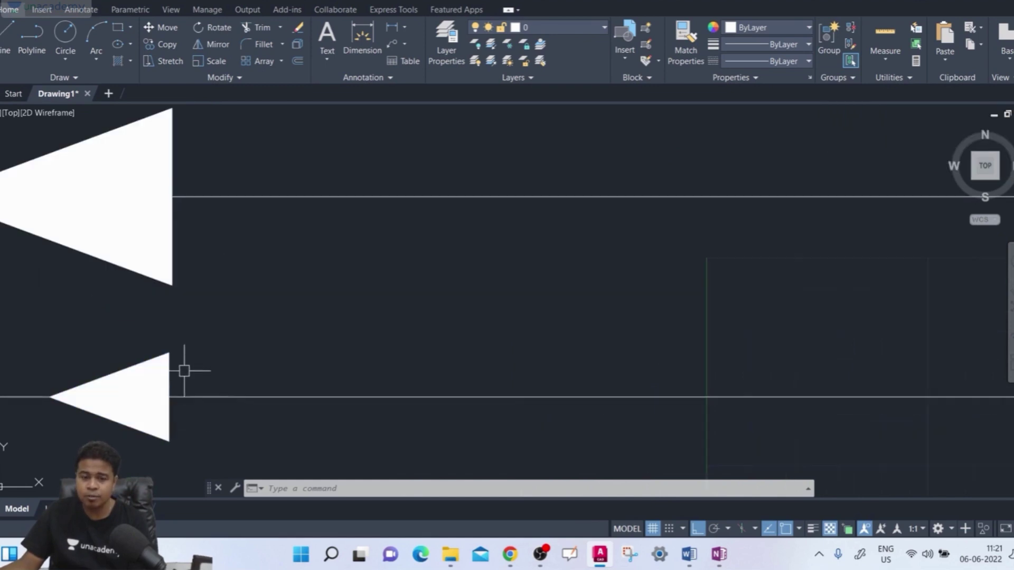
scroll(192, 347, down, 1)
scroll(198, 347, down, 4)
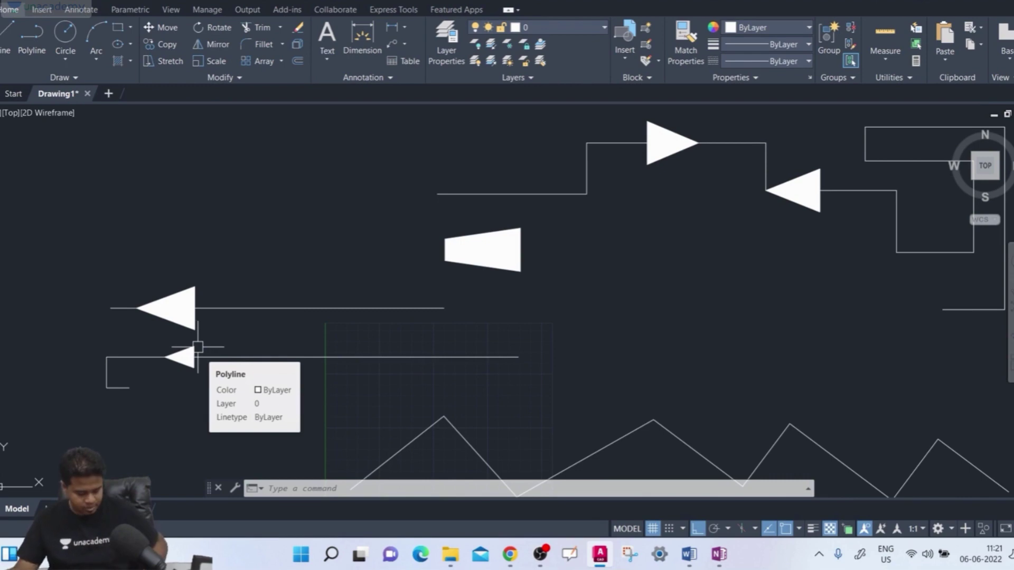
Start a new polyline in the empty area left of the shapes, switch it to Arc mode and turn Ortho off
text(pl)
key(Return)
middle_drag(209, 321, 232, 332)
click(31, 211)
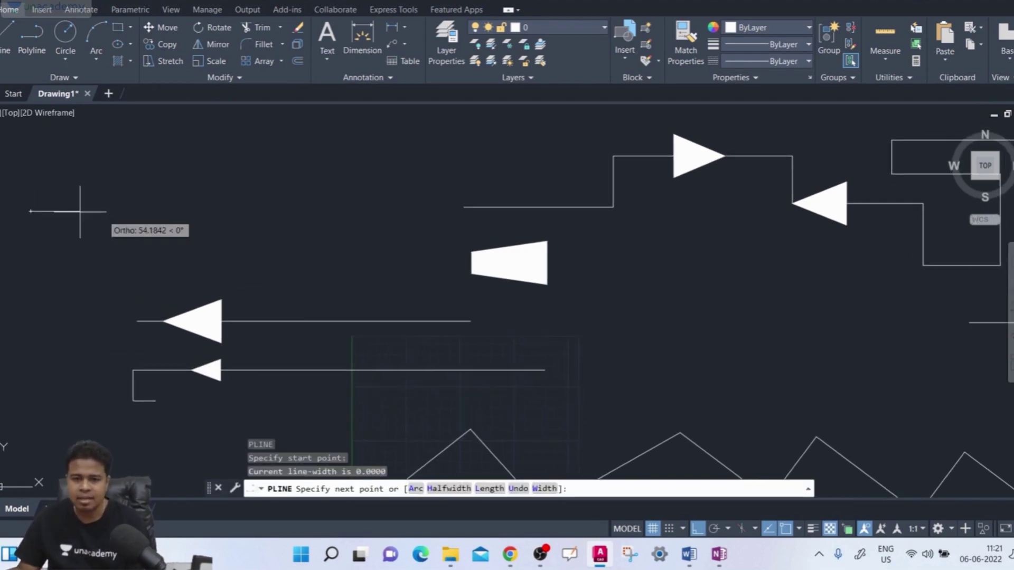
click(415, 489)
key(F8)
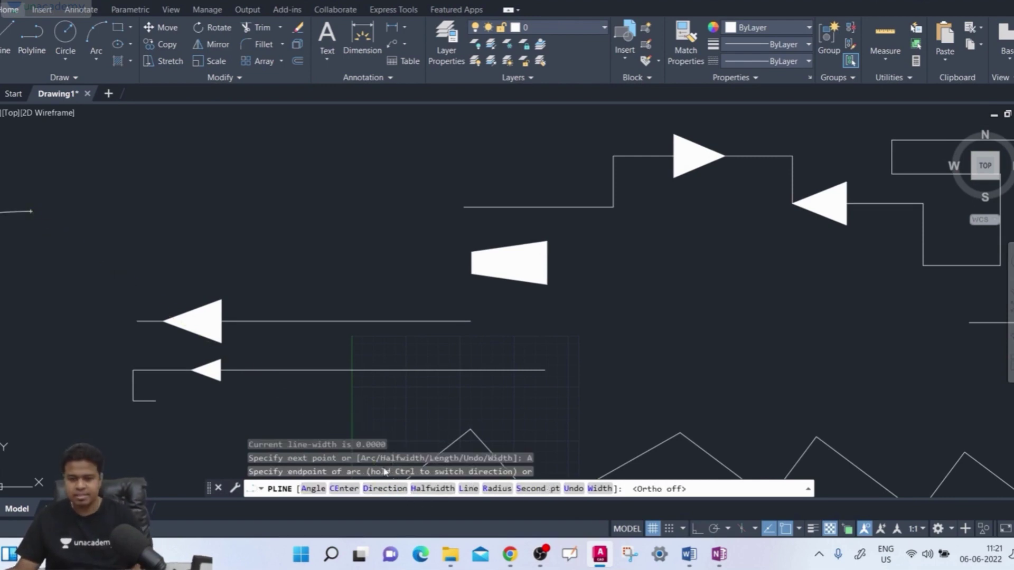
Draw one large arc segment ending to the right of all the existing shapes and end the polyline
scroll(154, 193, up, 2)
middle_drag(176, 213, 311, 247)
scroll(210, 256, down, 5)
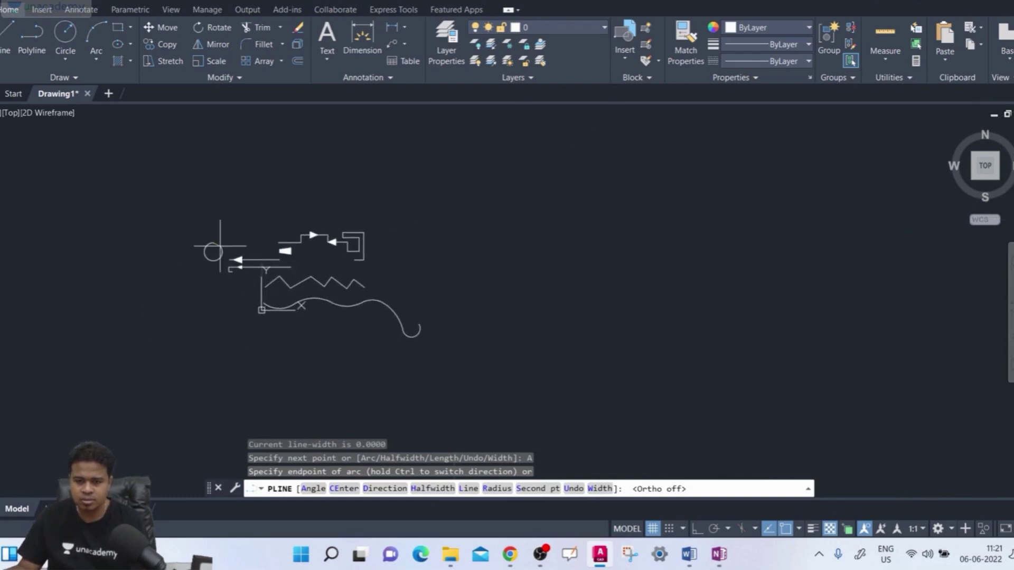
scroll(220, 233, up, 5)
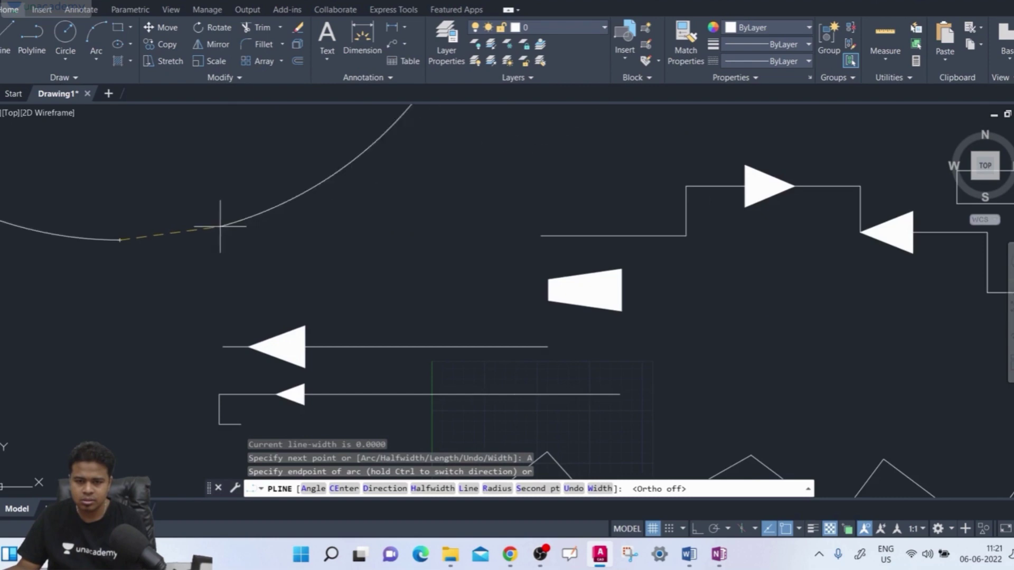
scroll(204, 233, up, 2)
scroll(178, 257, down, 5)
scroll(178, 258, down, 2)
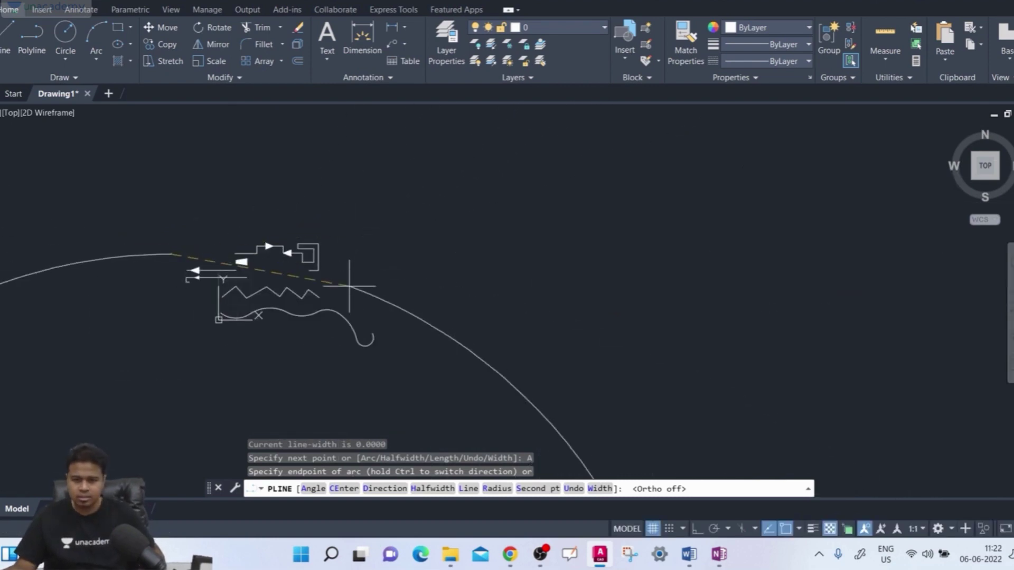
click(414, 284)
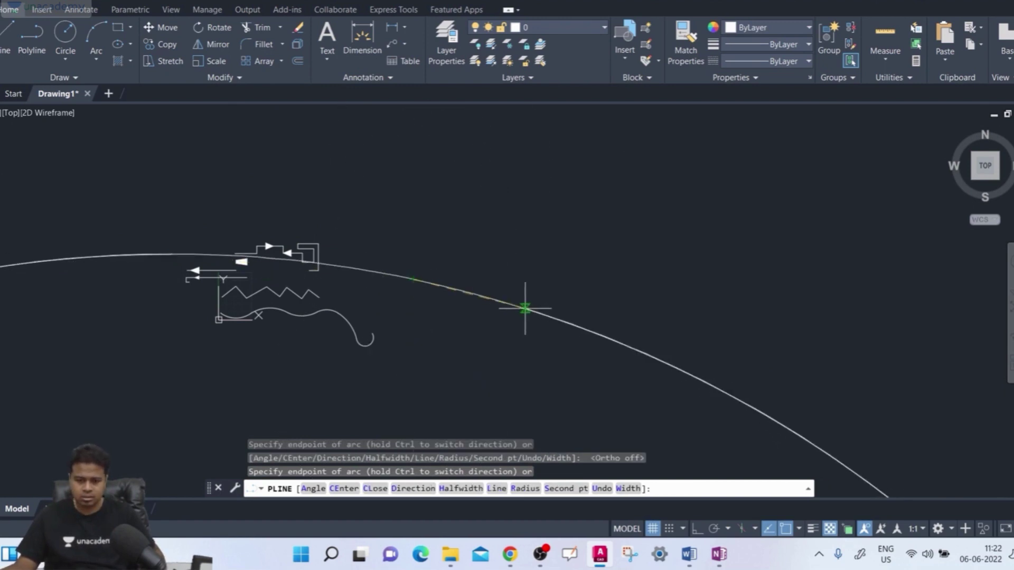
key(Escape)
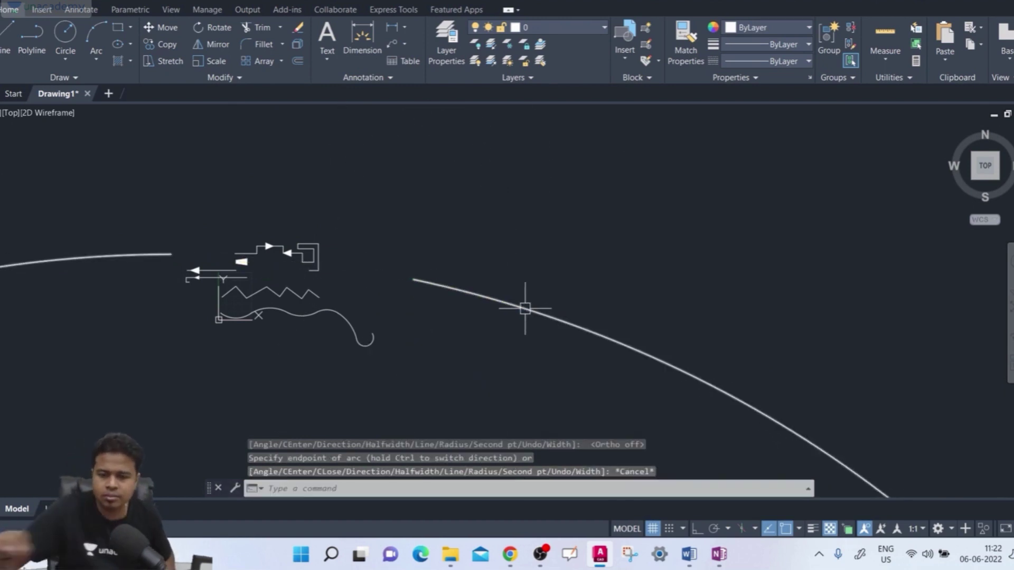
Erase all the polylines and arcs to leave the drawing area empty
click(618, 195)
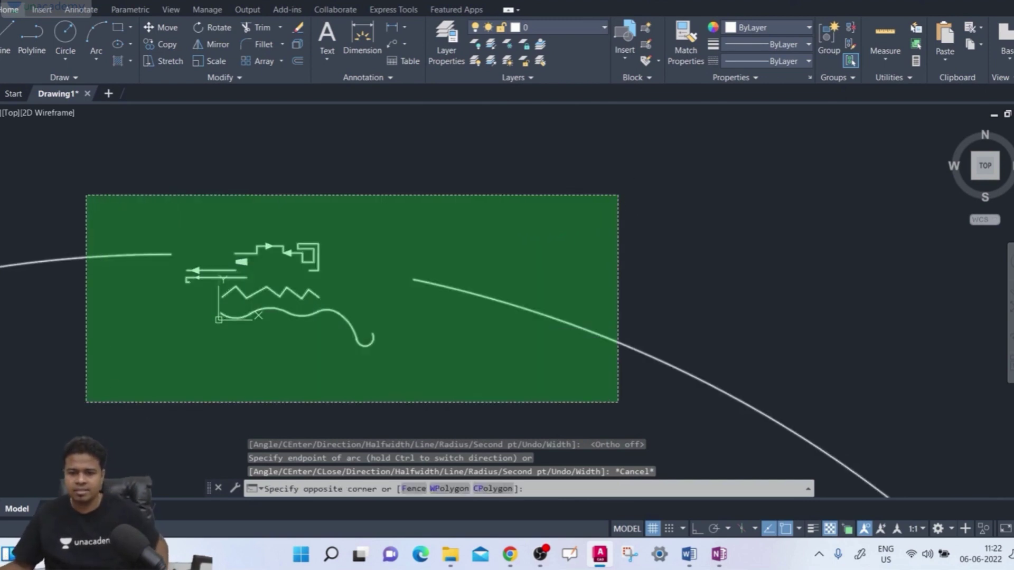
click(86, 402)
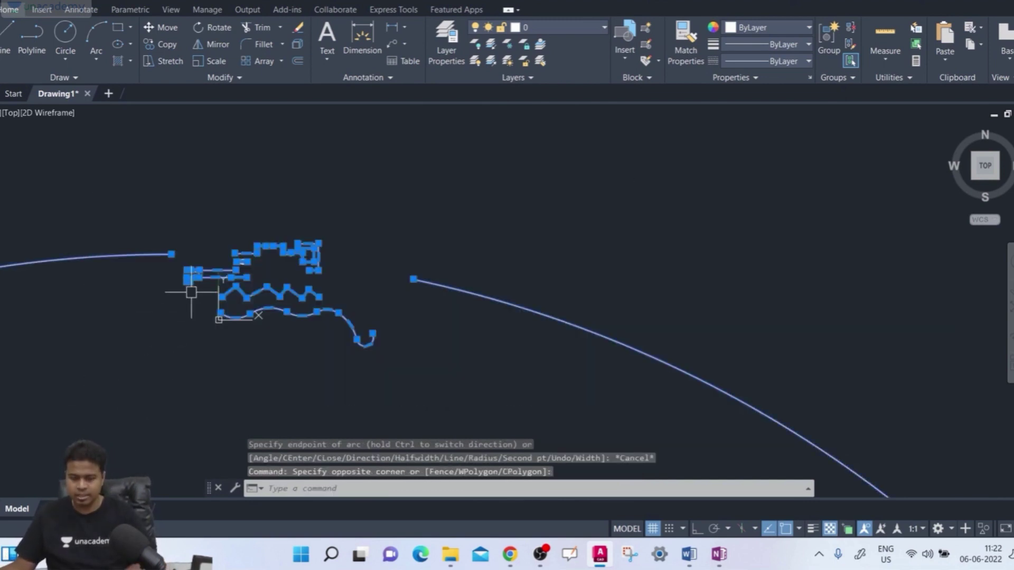
key(Delete)
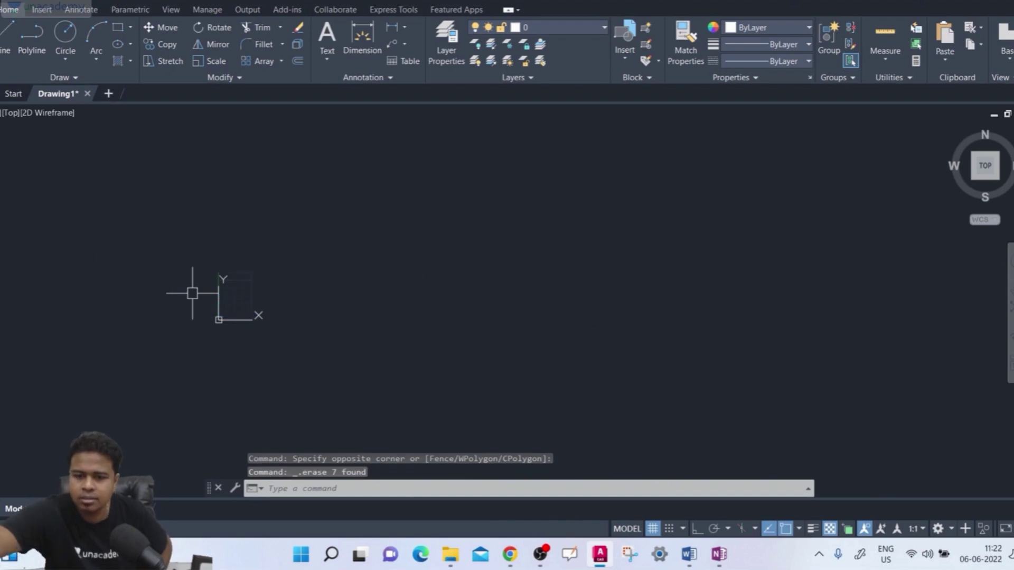
scroll(215, 281, up, 8)
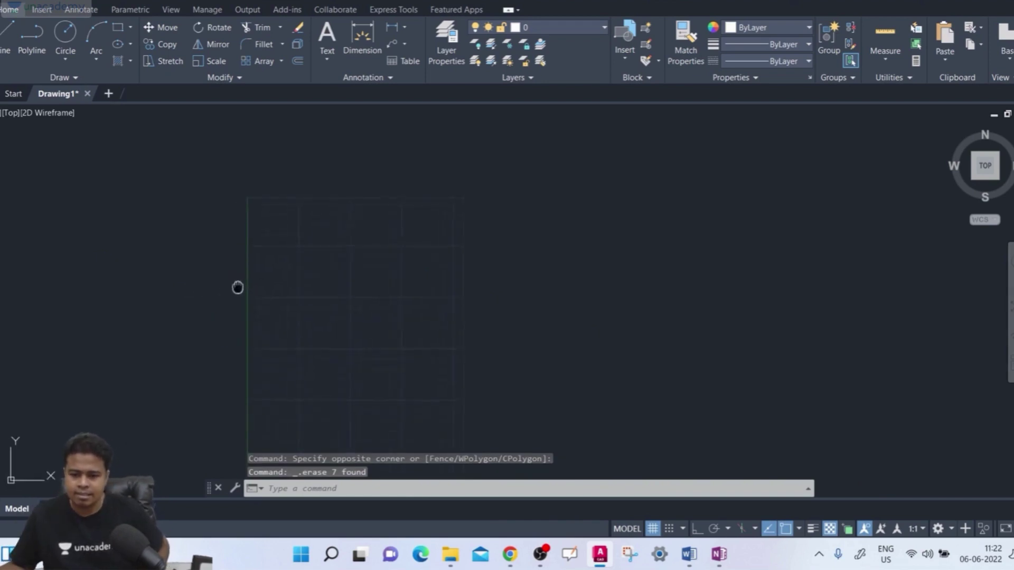
Start a polyline near the grid's upper left, switch to Arc mode and draw a large arc followed by a smaller arc curving below it
text(pl)
key(Return)
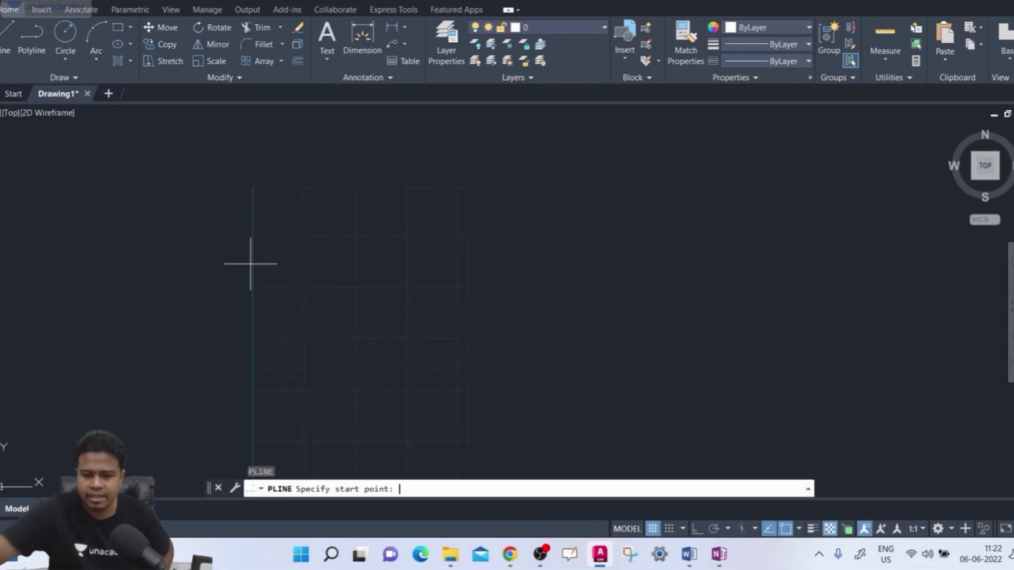
click(283, 277)
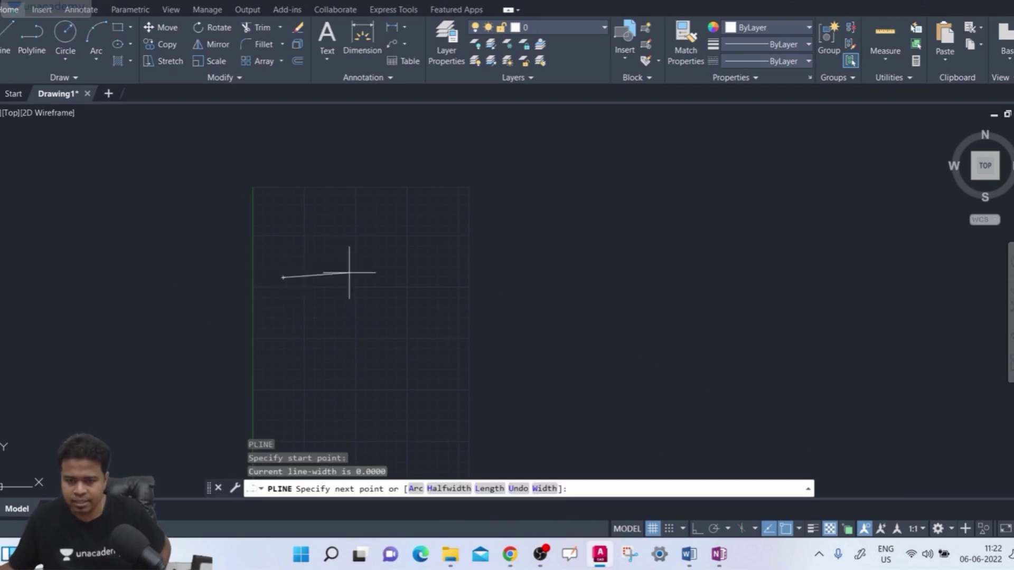
text(a)
key(Return)
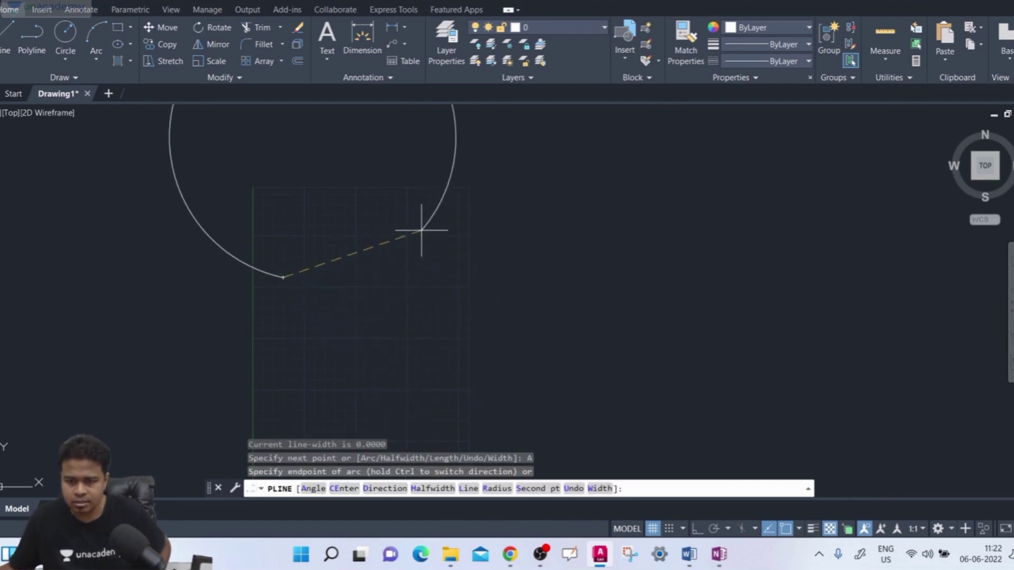
click(384, 239)
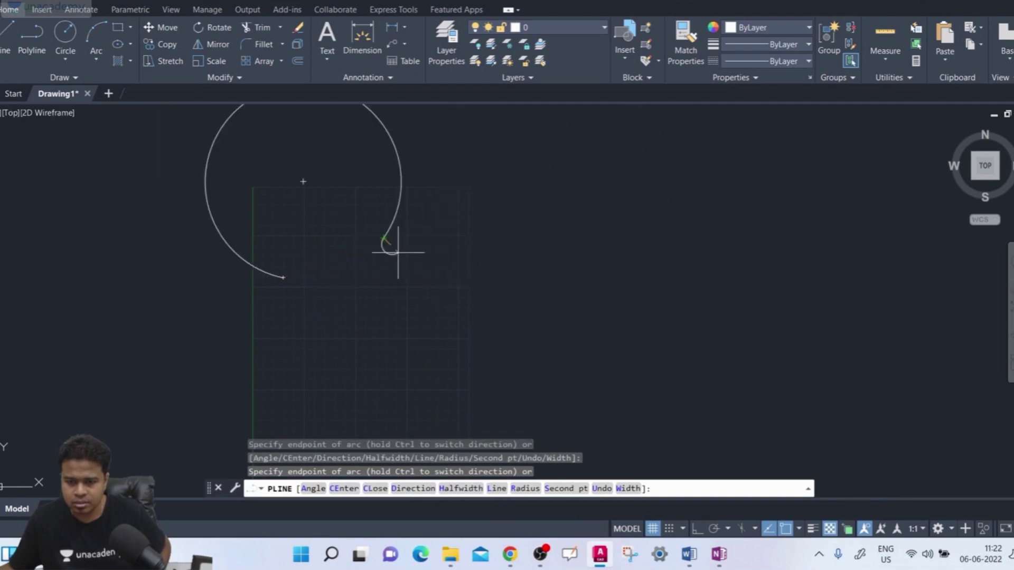
click(467, 295)
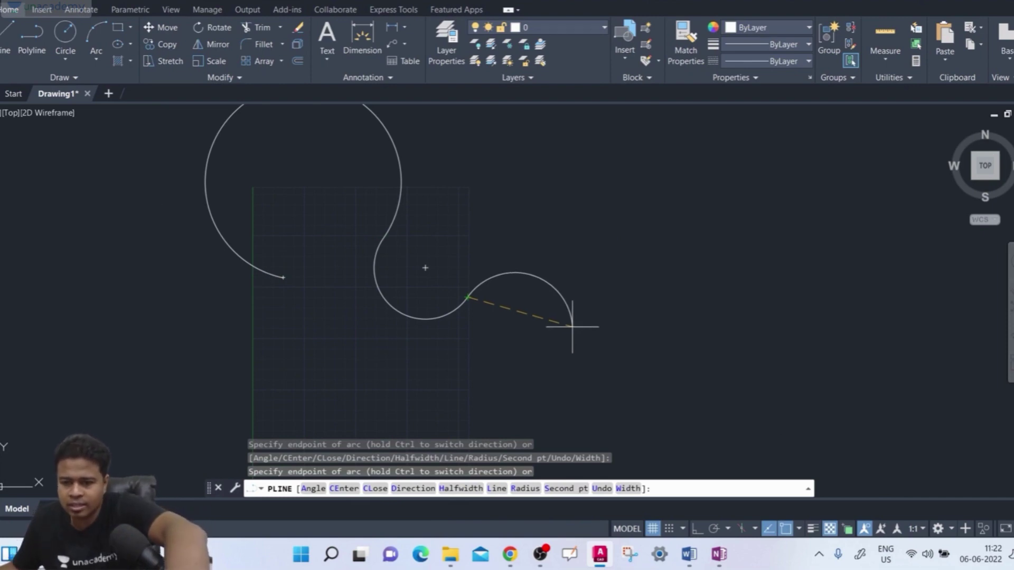
Add a third arc with its direction reversed so it bulges downward, and continue the polyline with two more arcs toward the right
key(ctrl)
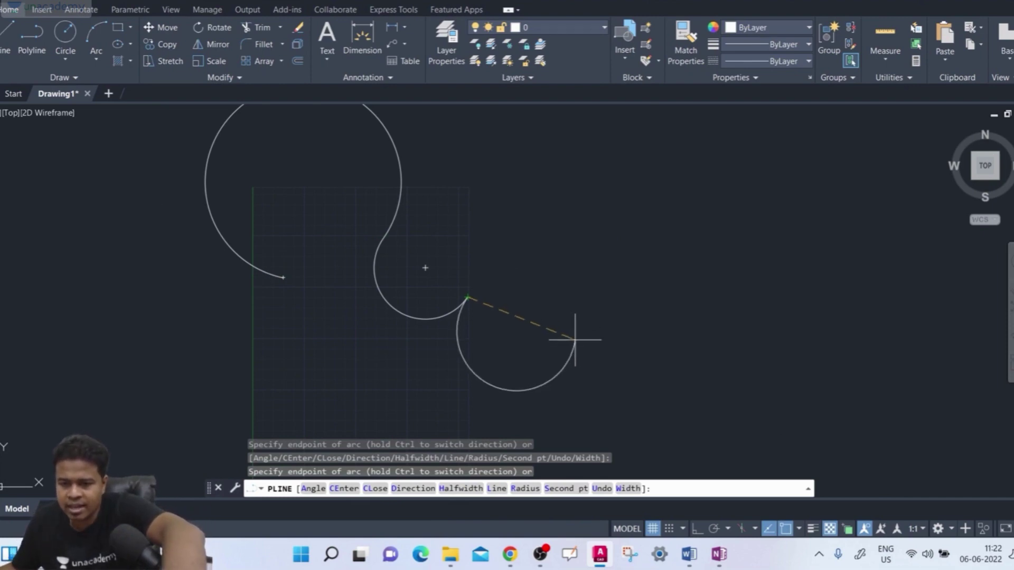
click(579, 340)
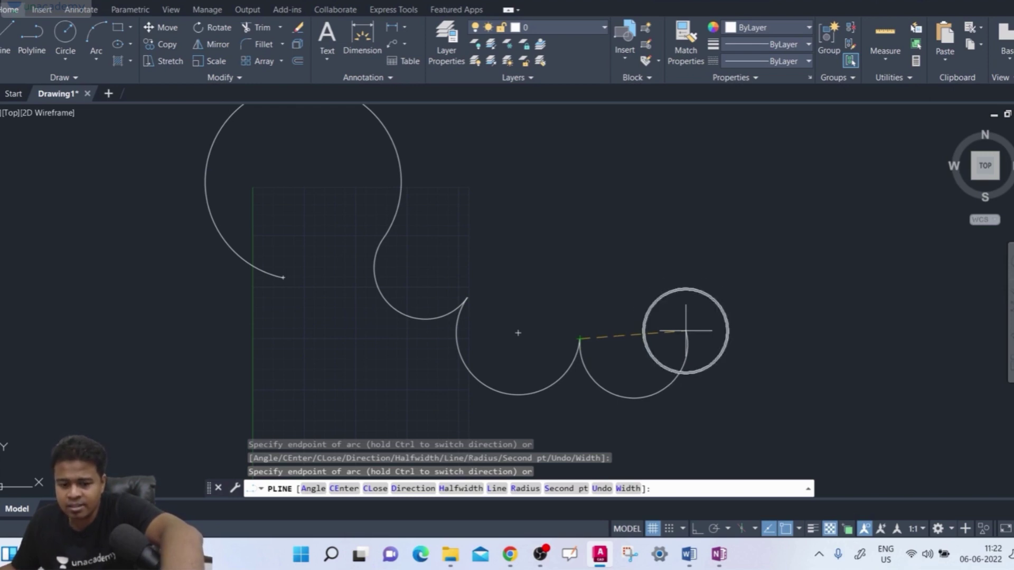
click(711, 306)
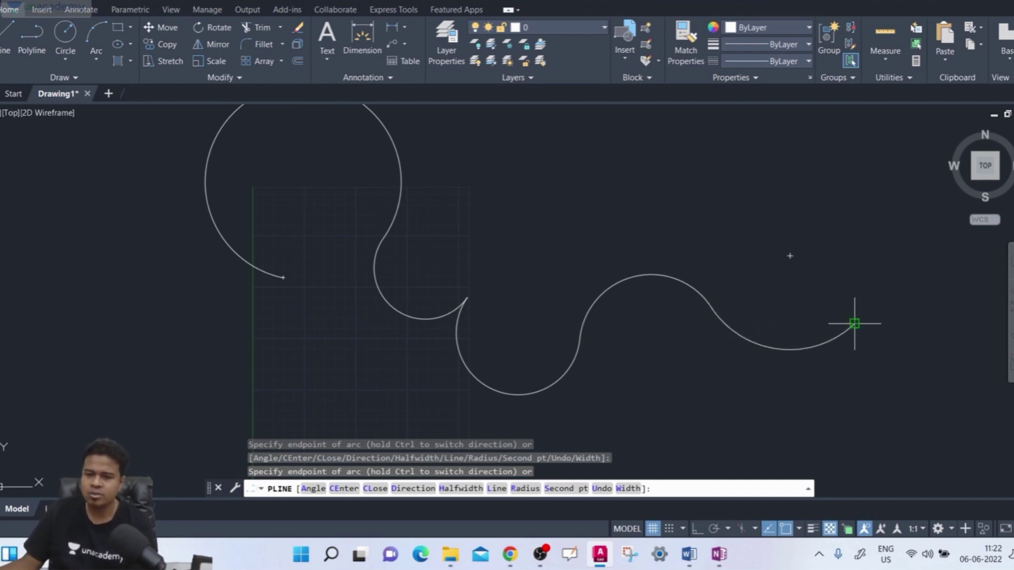
click(854, 323)
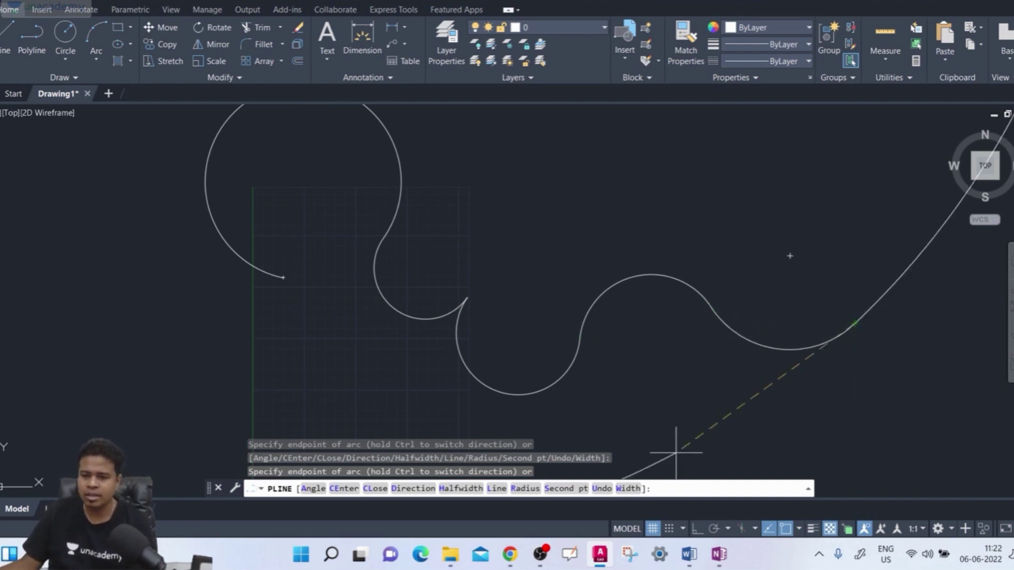
Add an arc tapering from half-width 20 to 0 that curls back up and left, and continue with two thin arcs leftward
click(471, 489)
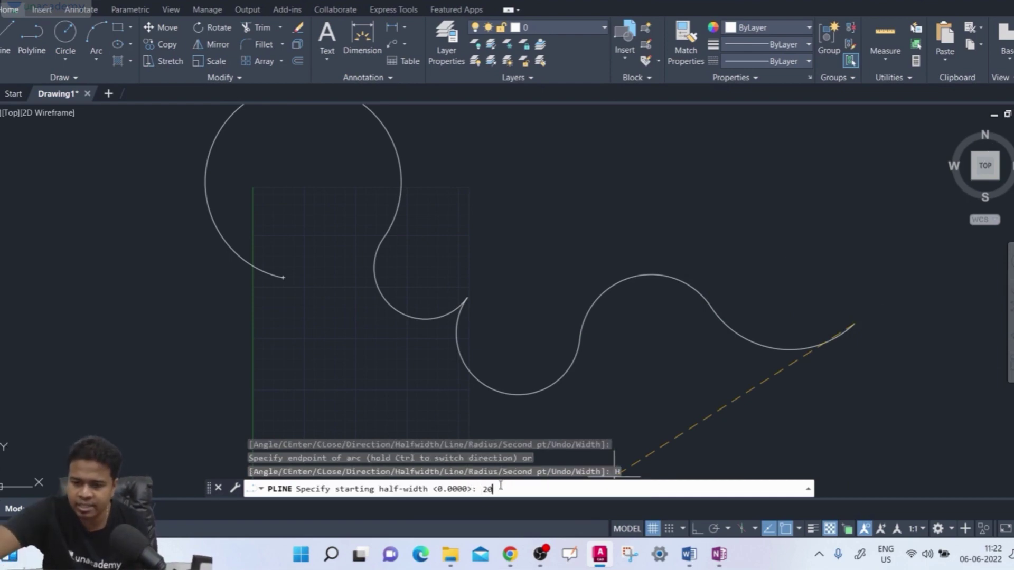
key(Return)
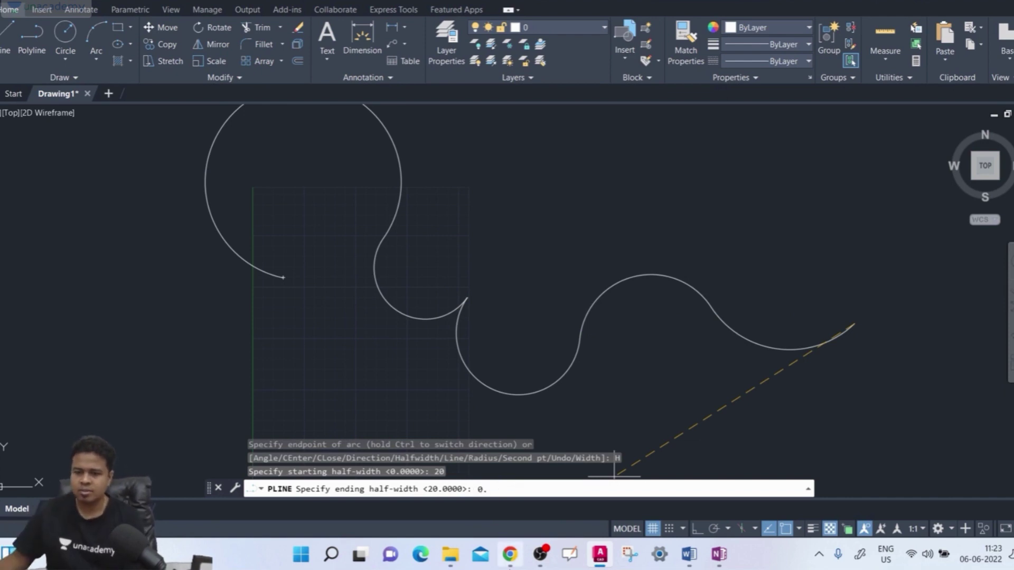
mouse_move(509, 554)
text(0.)
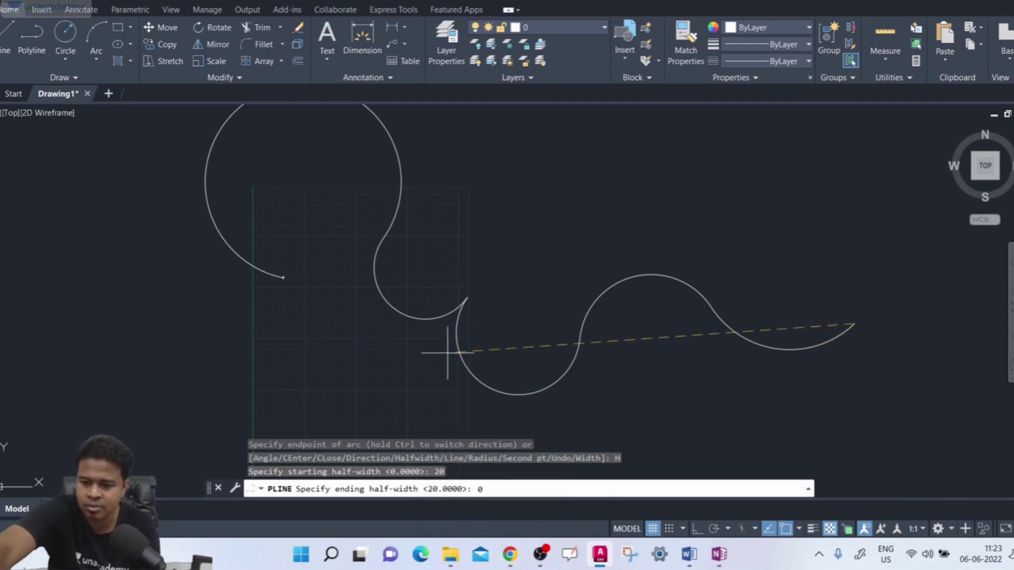
key(Return)
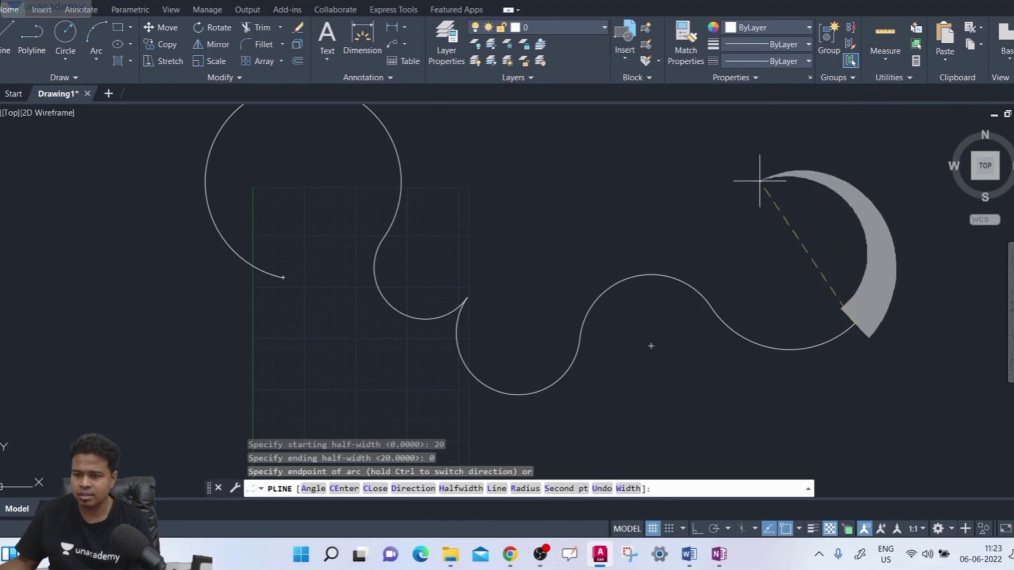
click(760, 180)
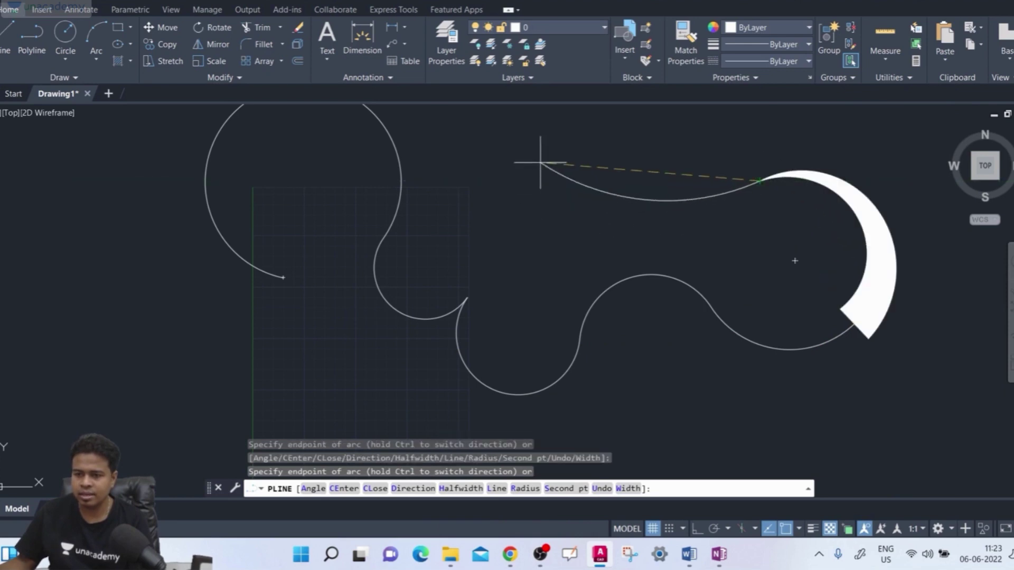
click(607, 148)
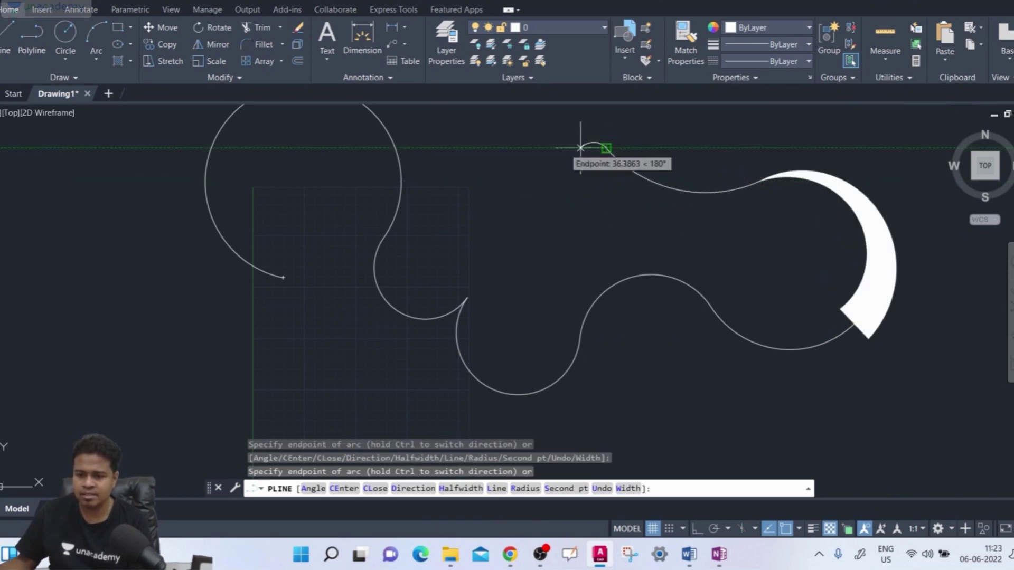
click(511, 178)
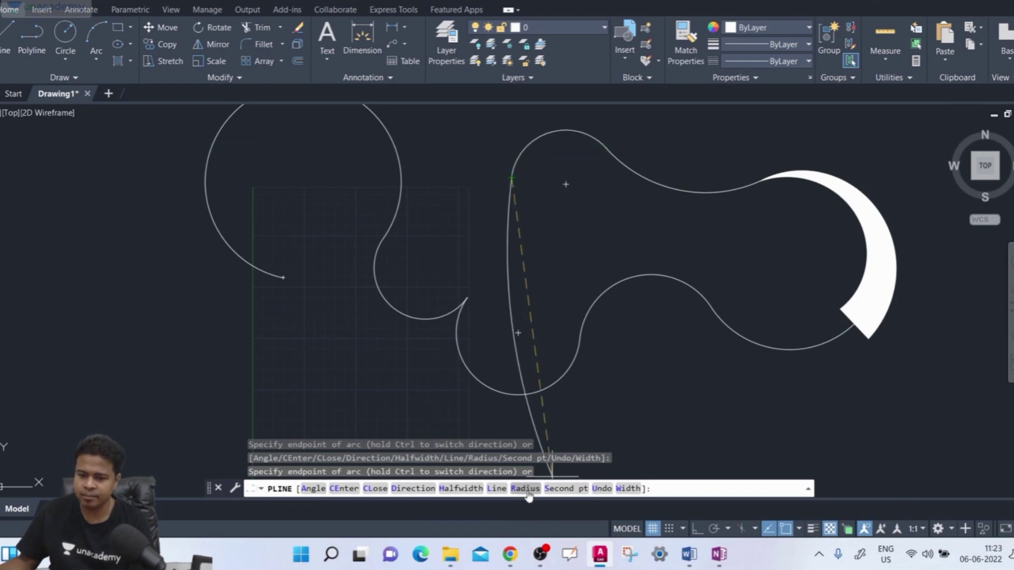
Add an arc tapering from width 20 to 0 that curves below and ends beside the first large arc
click(630, 490)
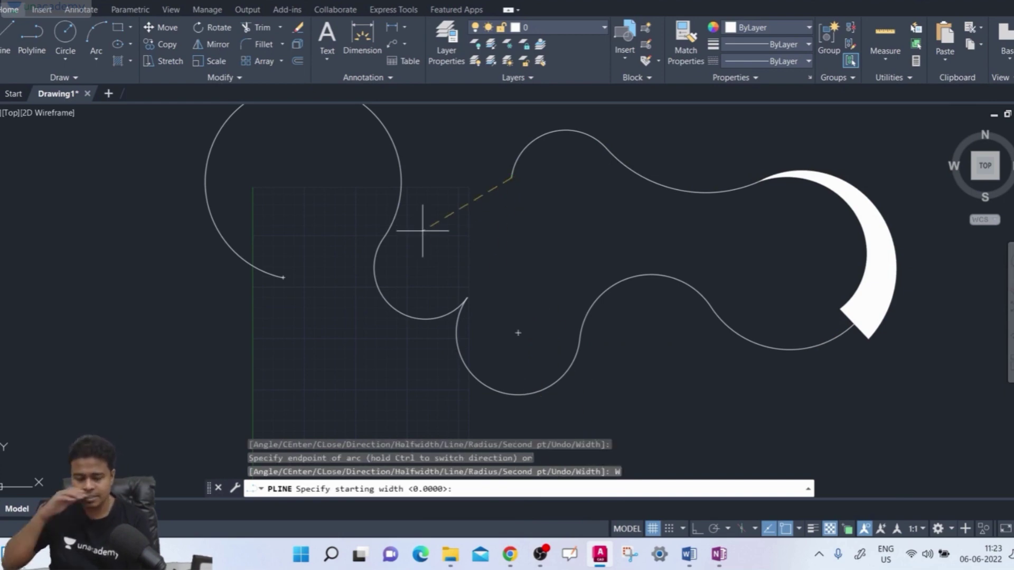
text(20)
key(Return)
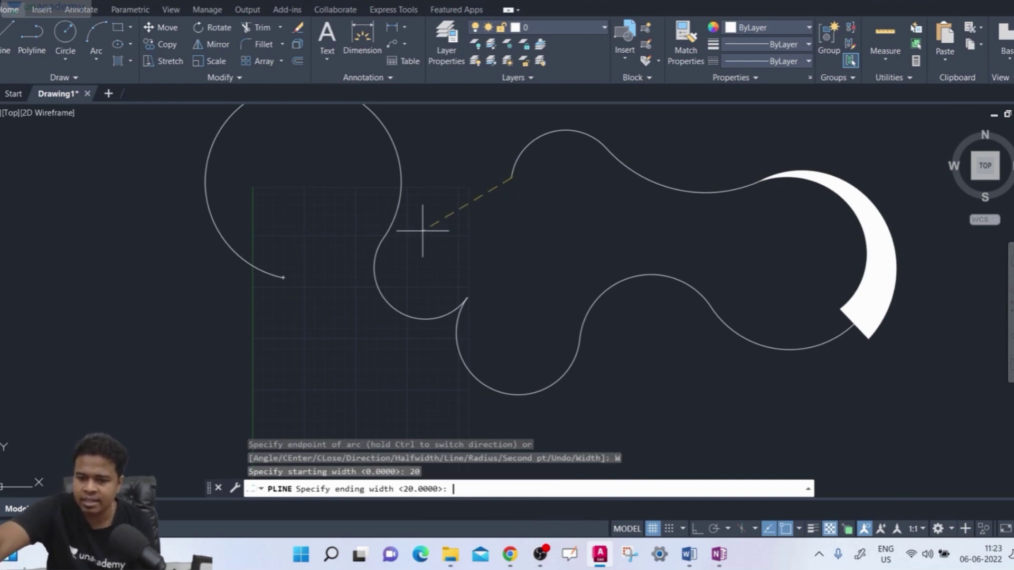
key(Return)
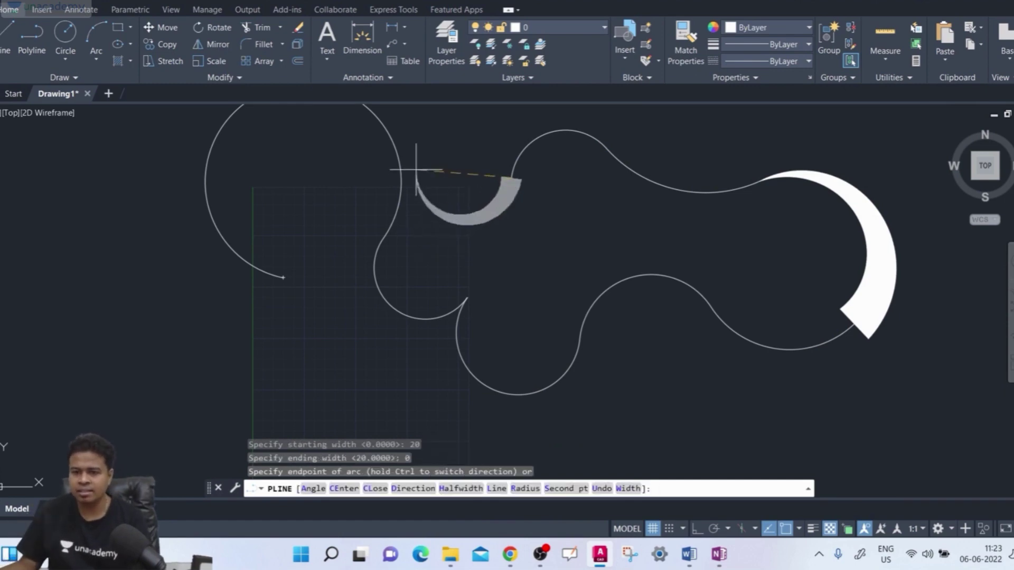
click(420, 140)
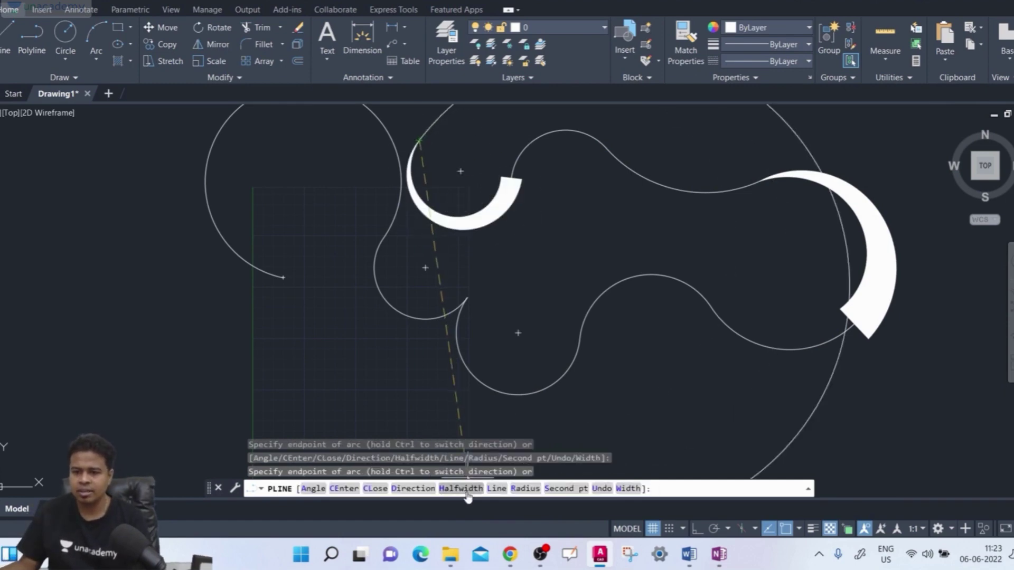
Switch the polyline to Line mode, draw seven straight segments above and around the right of the arcs, and end it
middle_drag(376, 237, 301, 324)
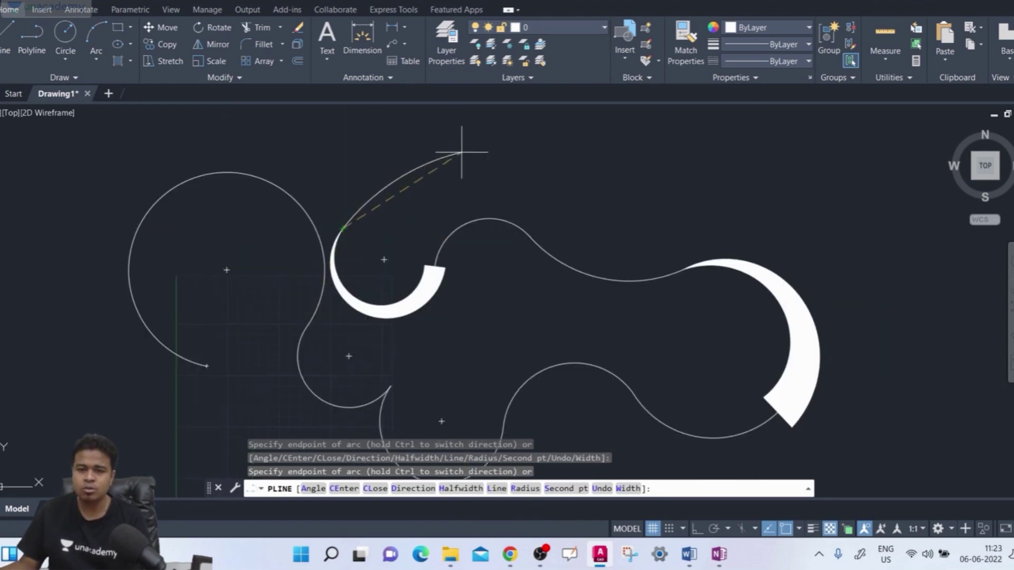
click(497, 489)
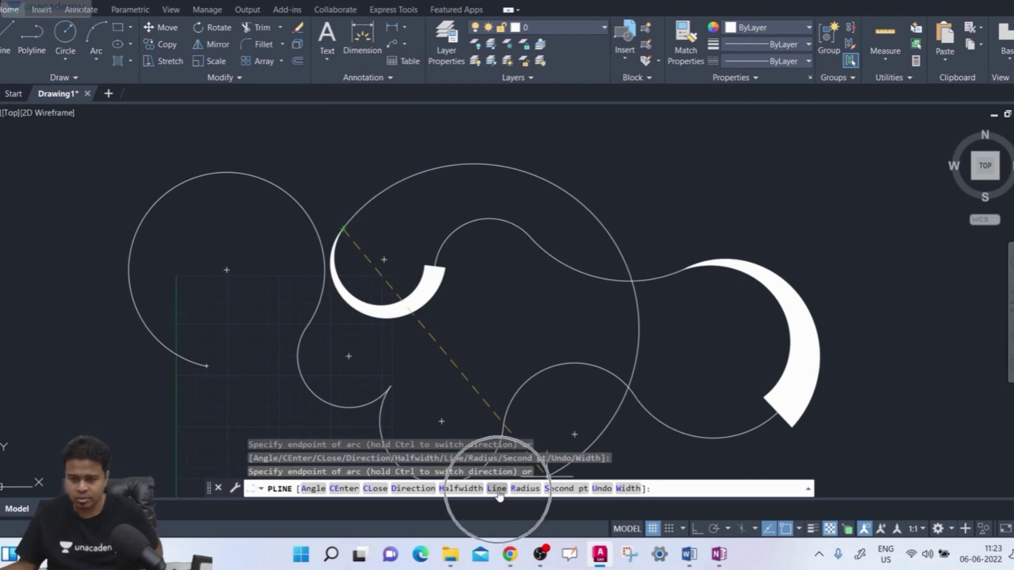
click(477, 129)
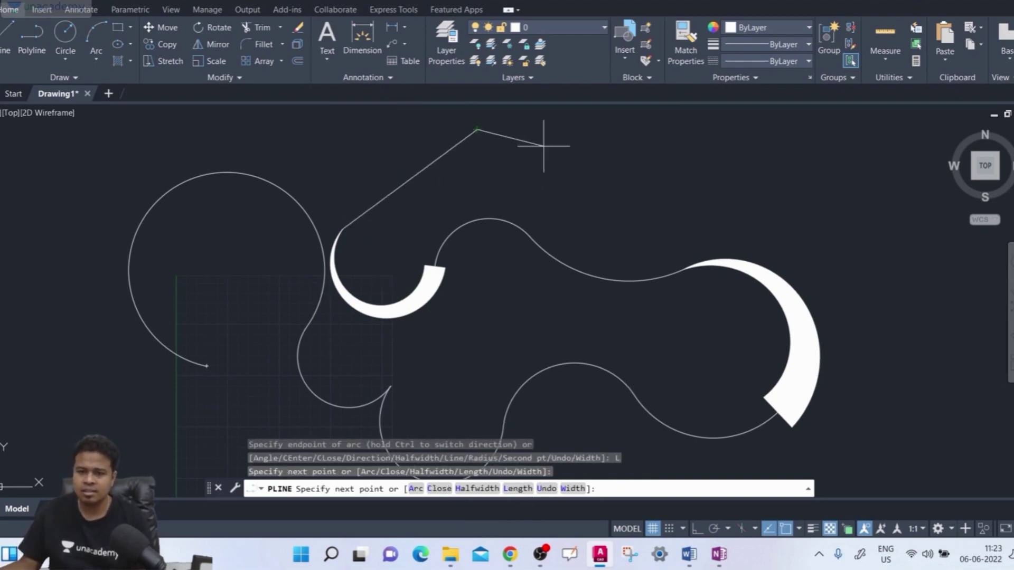
click(628, 163)
click(755, 150)
click(796, 199)
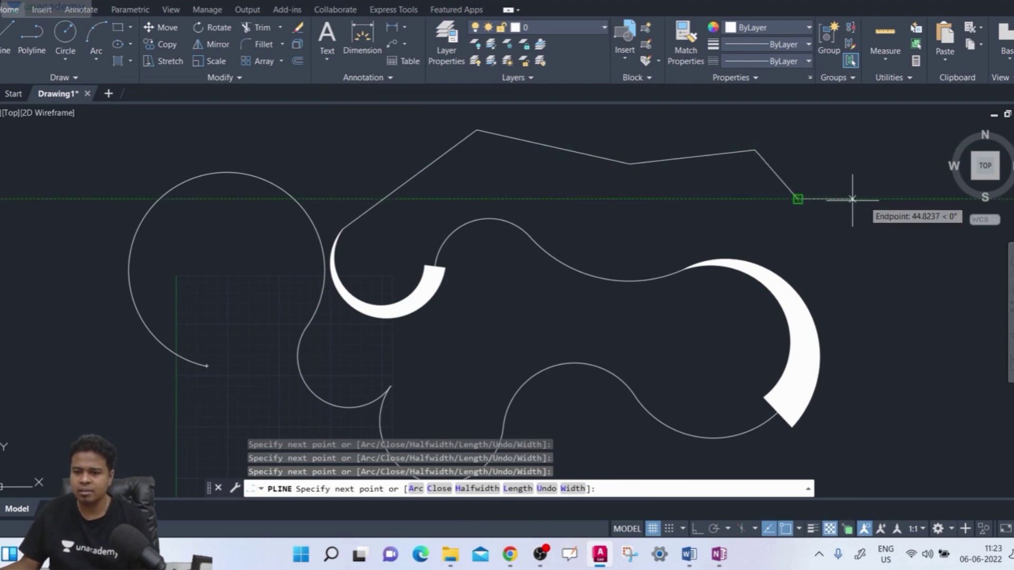
click(875, 199)
click(875, 264)
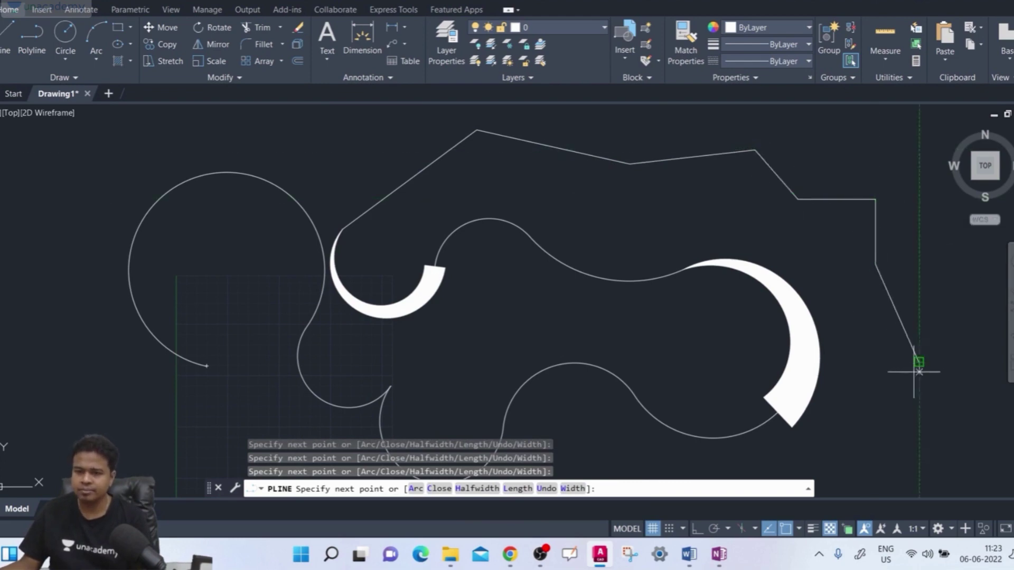
click(919, 362)
key(Return)
Examine the bases of the Halfwidth and Width tapered arcs up close, comparing how wide each one is
scroll(751, 376, up, 4)
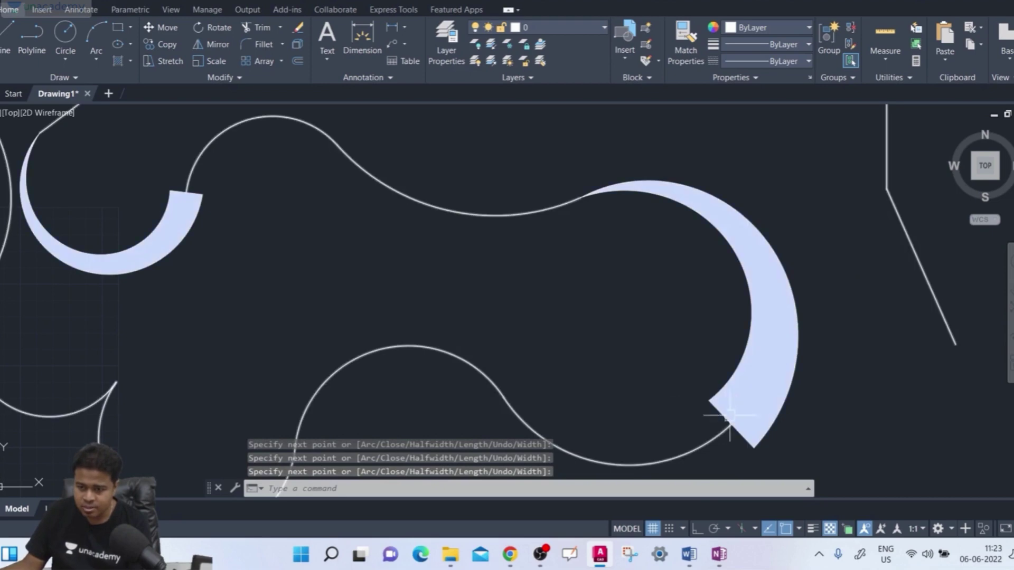
scroll(718, 413, up, 3)
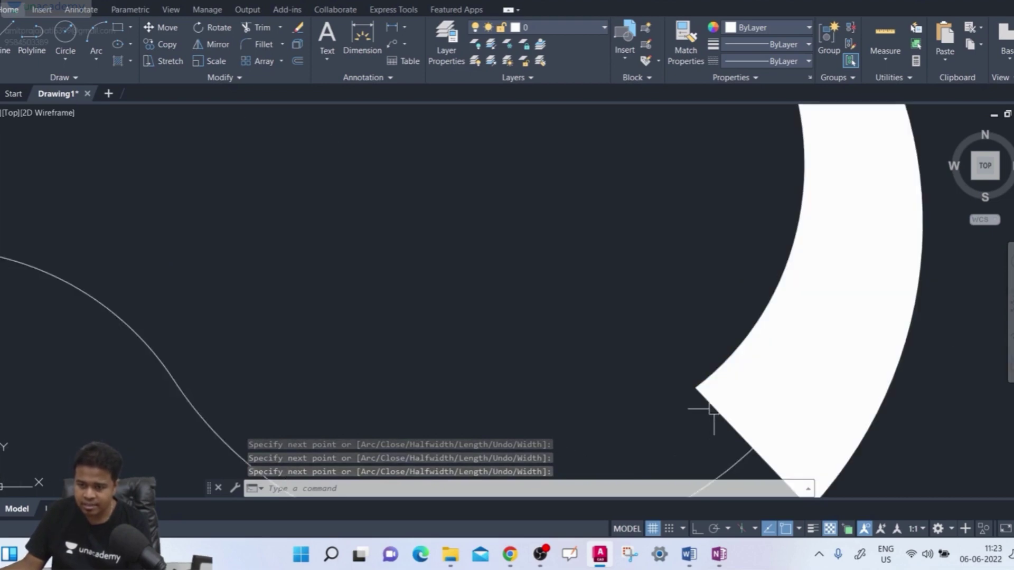
mouse_move(686, 389)
middle_down()
mouse_move(558, 252)
mouse_move(499, 228)
middle_up()
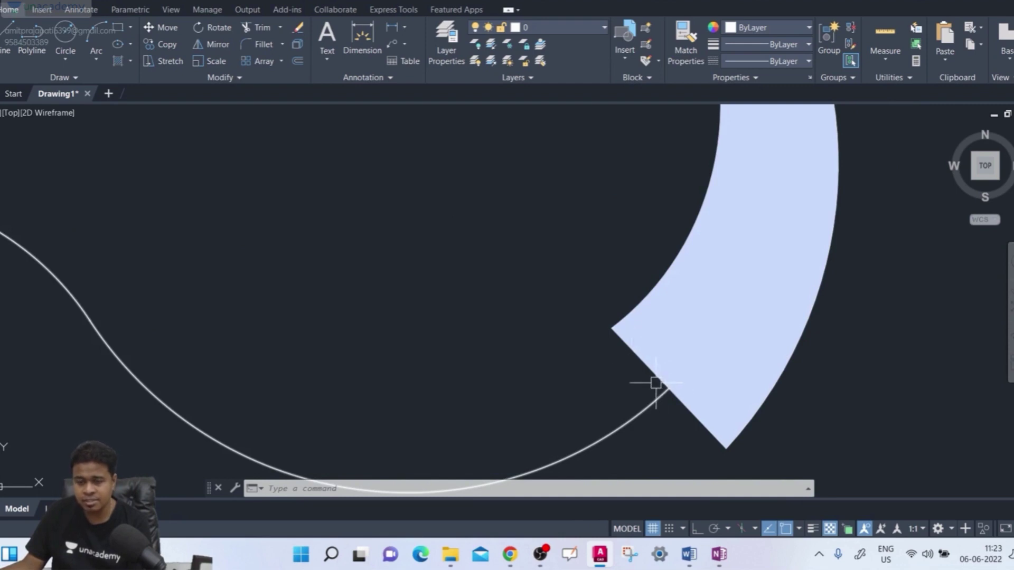
scroll(651, 389, down, 3)
middle_drag(301, 259, 450, 326)
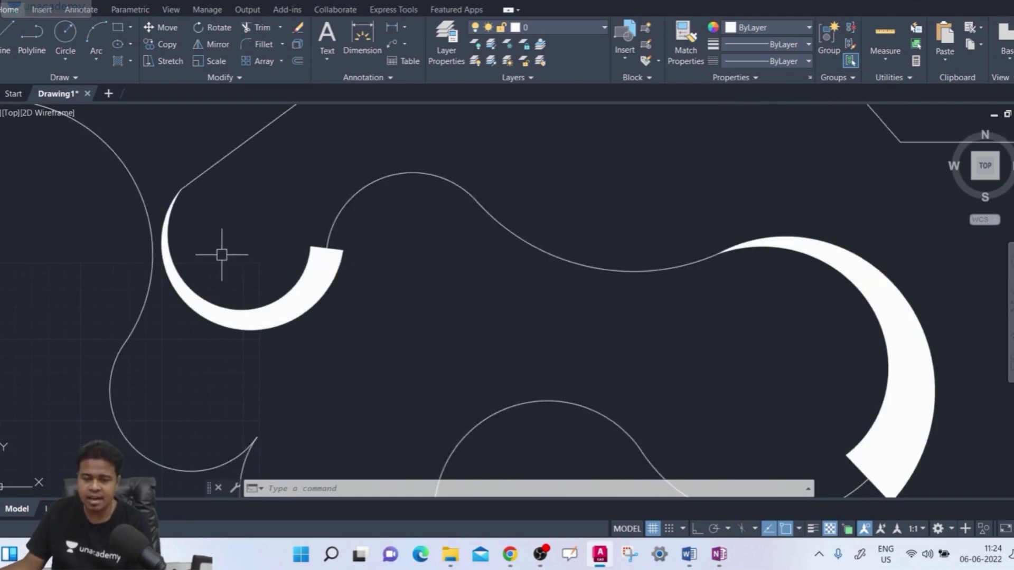
middle_drag(332, 261, 342, 264)
scroll(342, 264, up, 2)
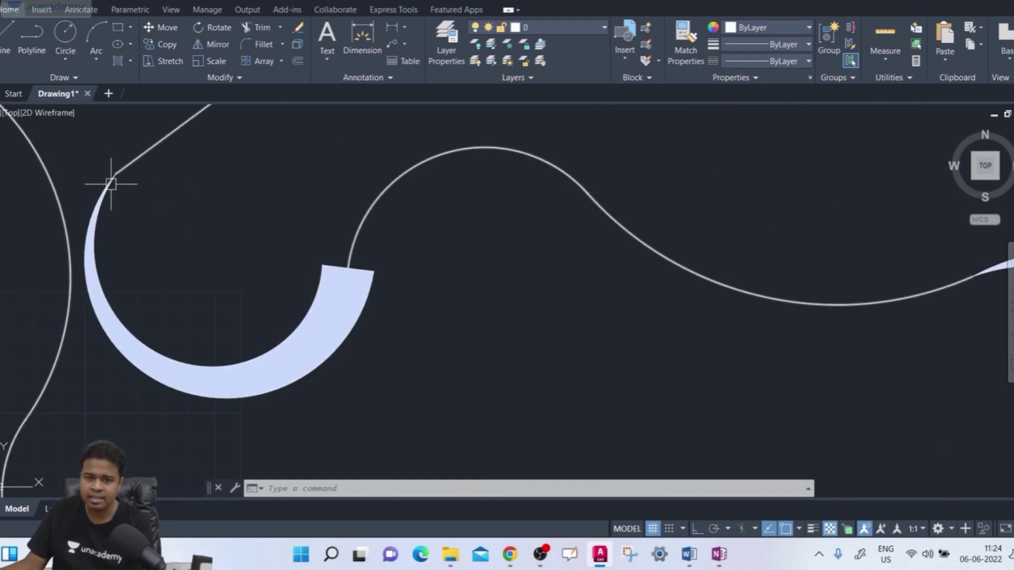
scroll(112, 175, down, 5)
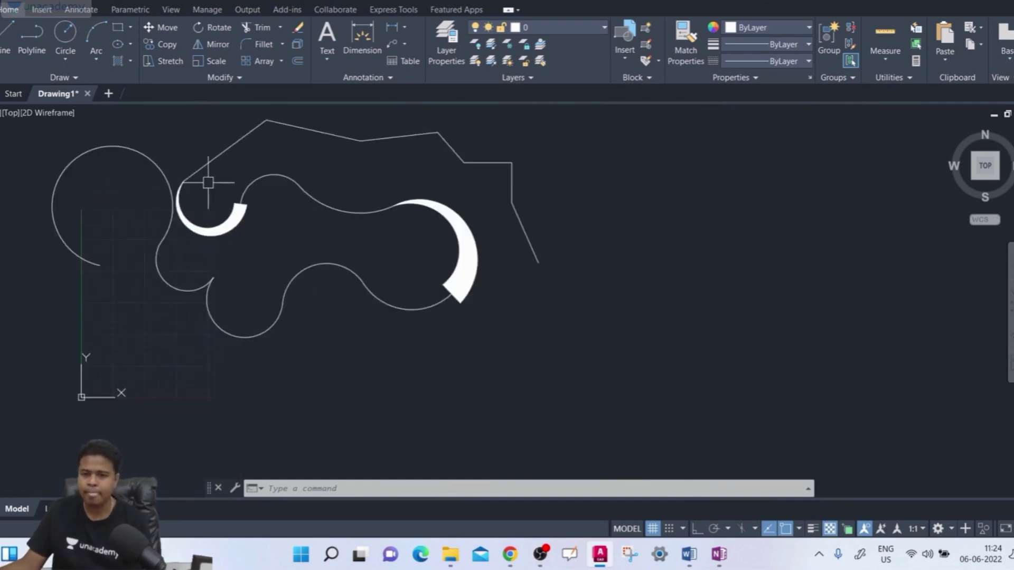
Erase the whole polyline of arcs and straight segments
click(575, 200)
click(453, 265)
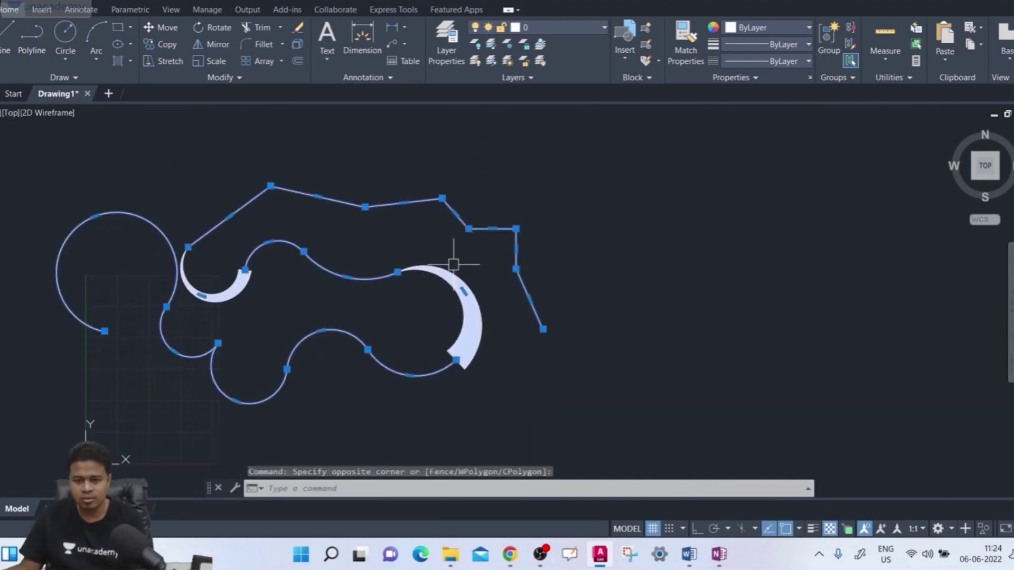
key(Delete)
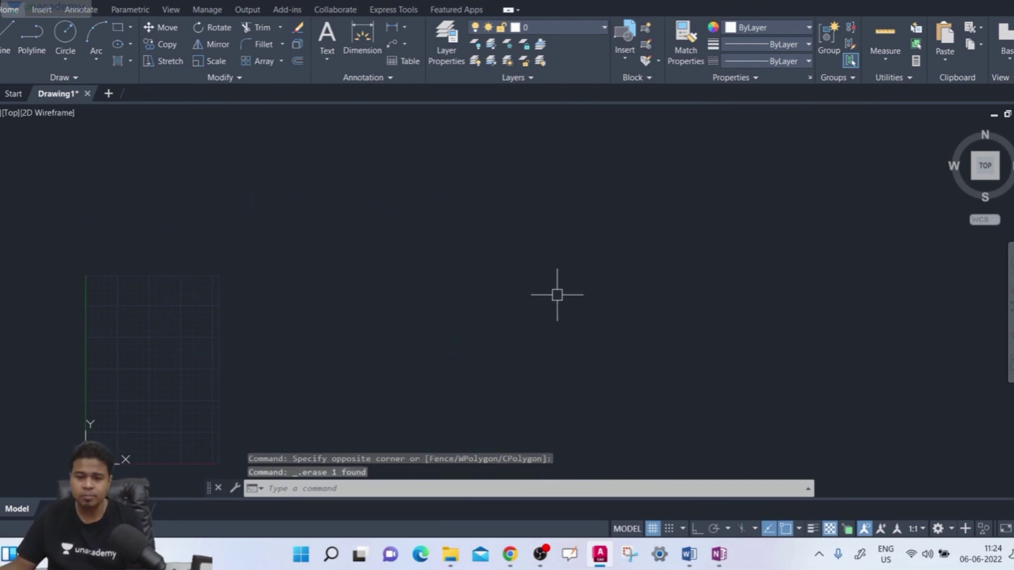